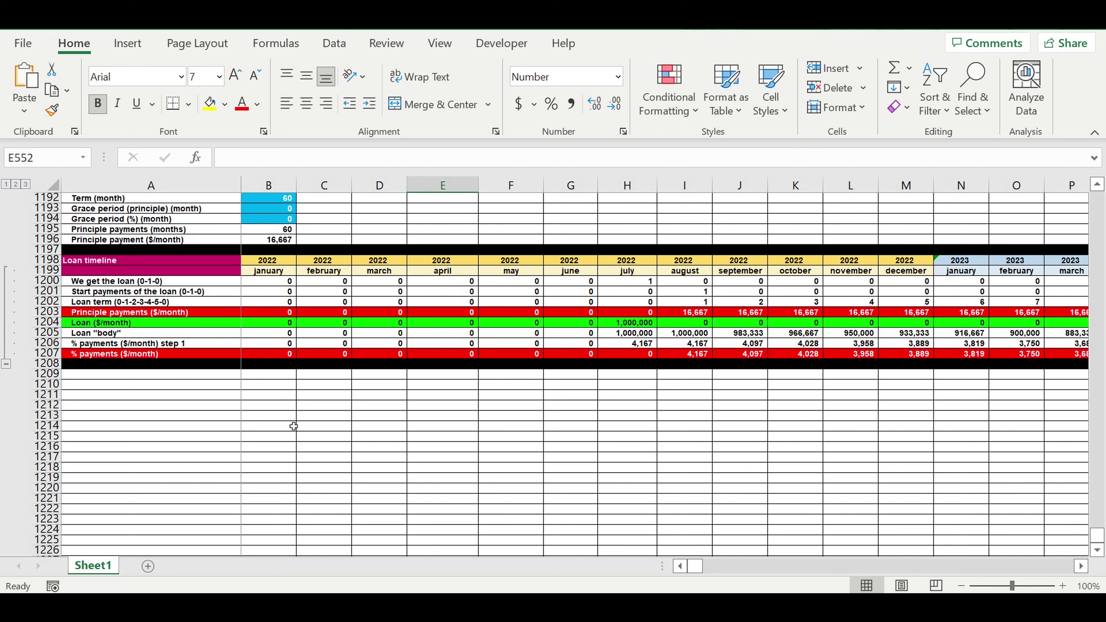
Copy the Loan timeline header rows 1198:1199 and paste them at A1209 below the loan block
click(283, 412)
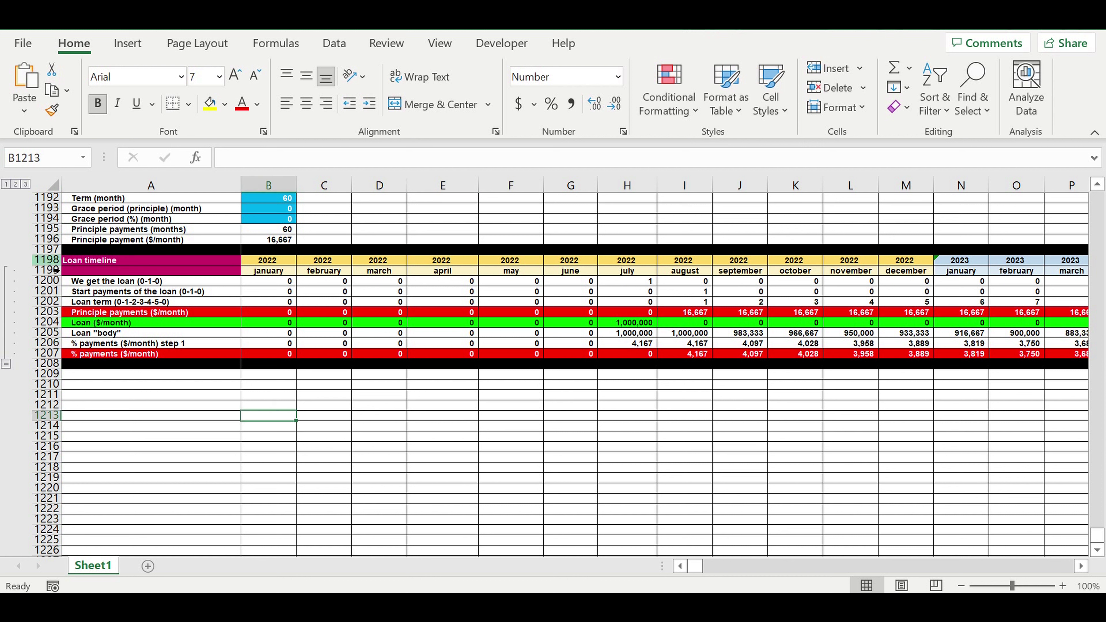
drag(47, 261, 51, 273)
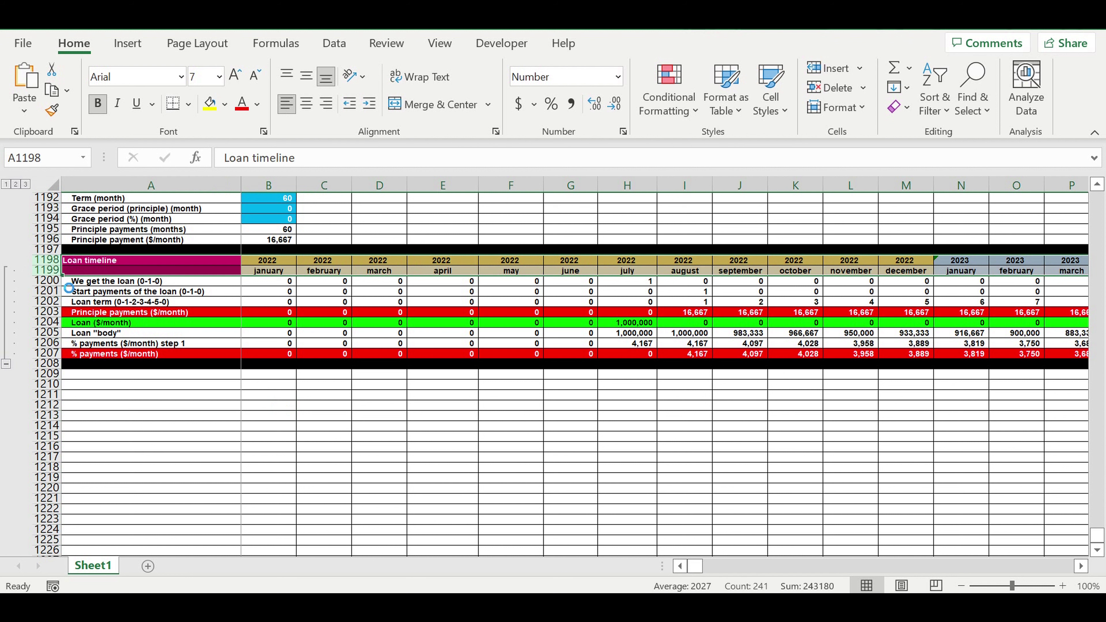
key(ctrl+c)
click(104, 375)
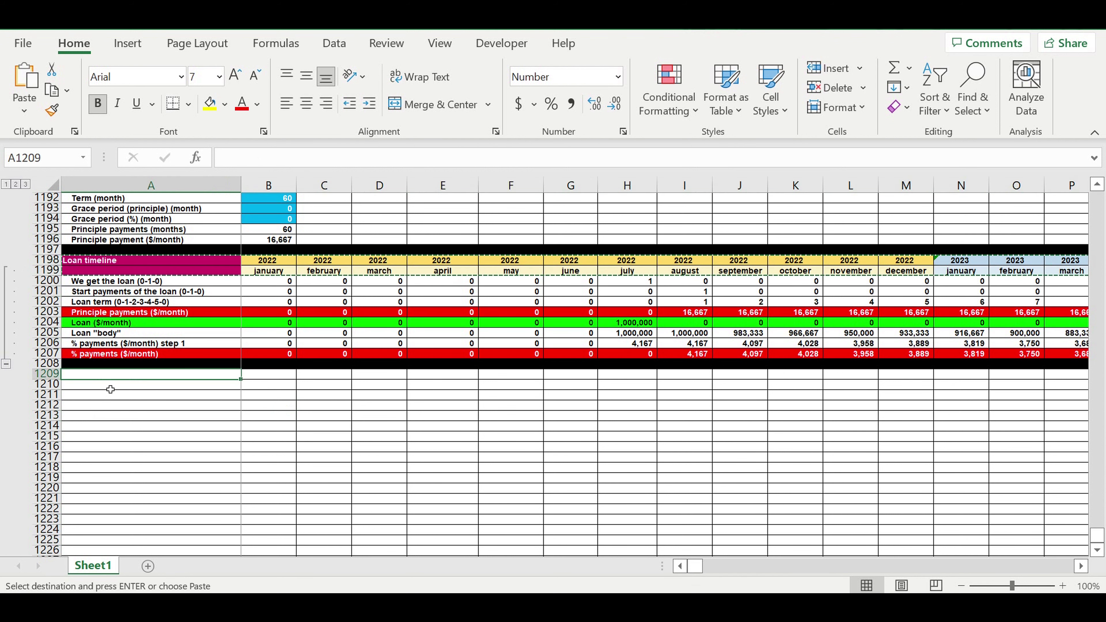
key(ctrl+v)
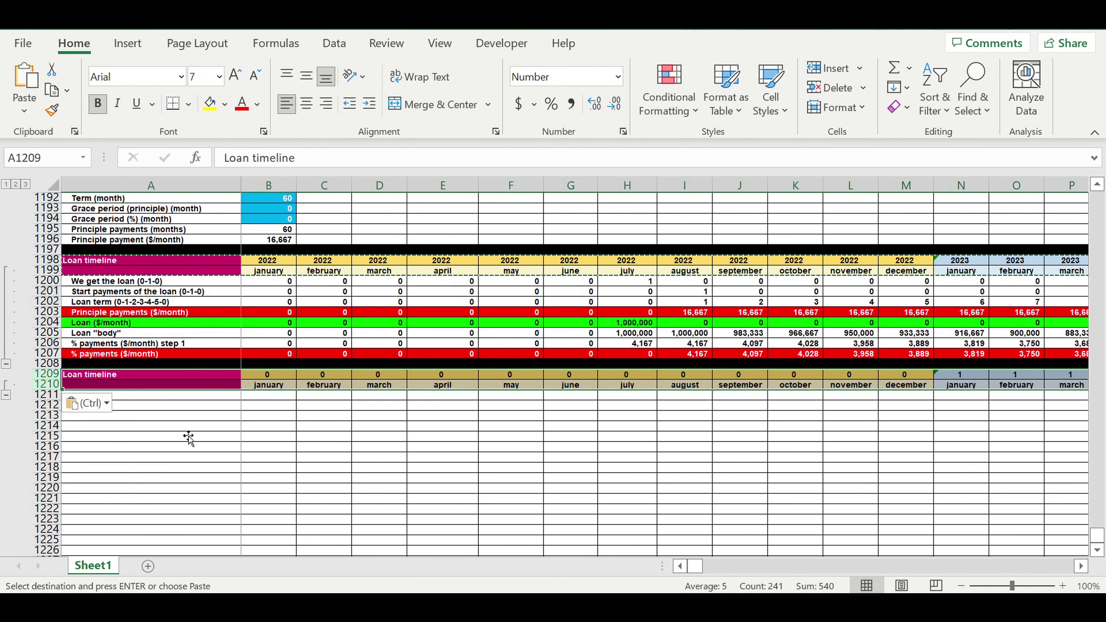
click(188, 428)
Link the January year cell B1209 of the pasted header to B1198
double_click(274, 378)
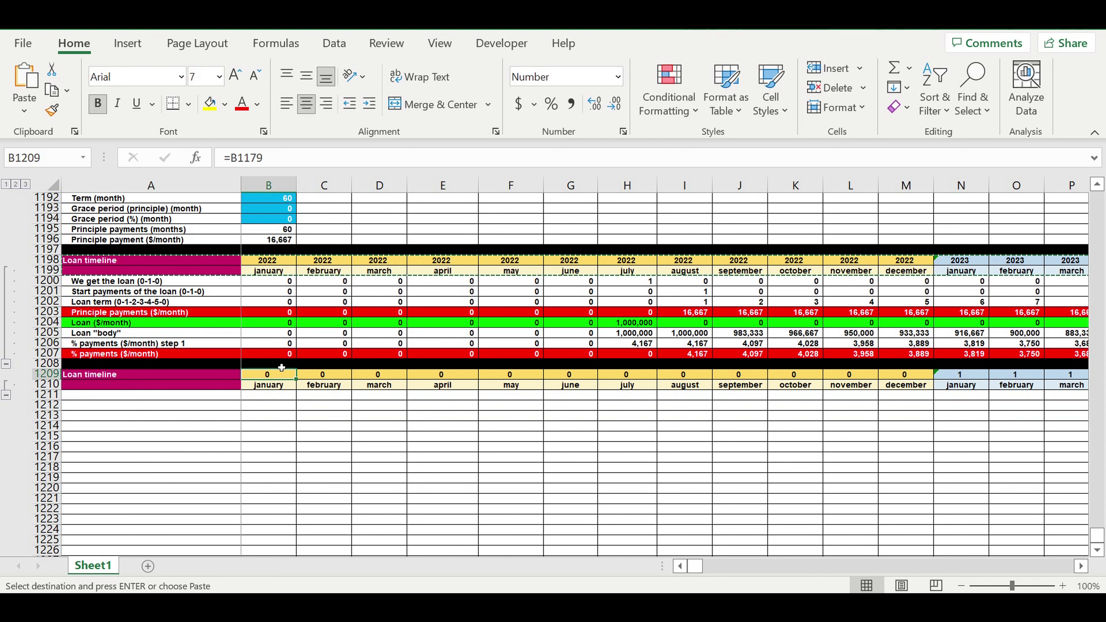
click(261, 264)
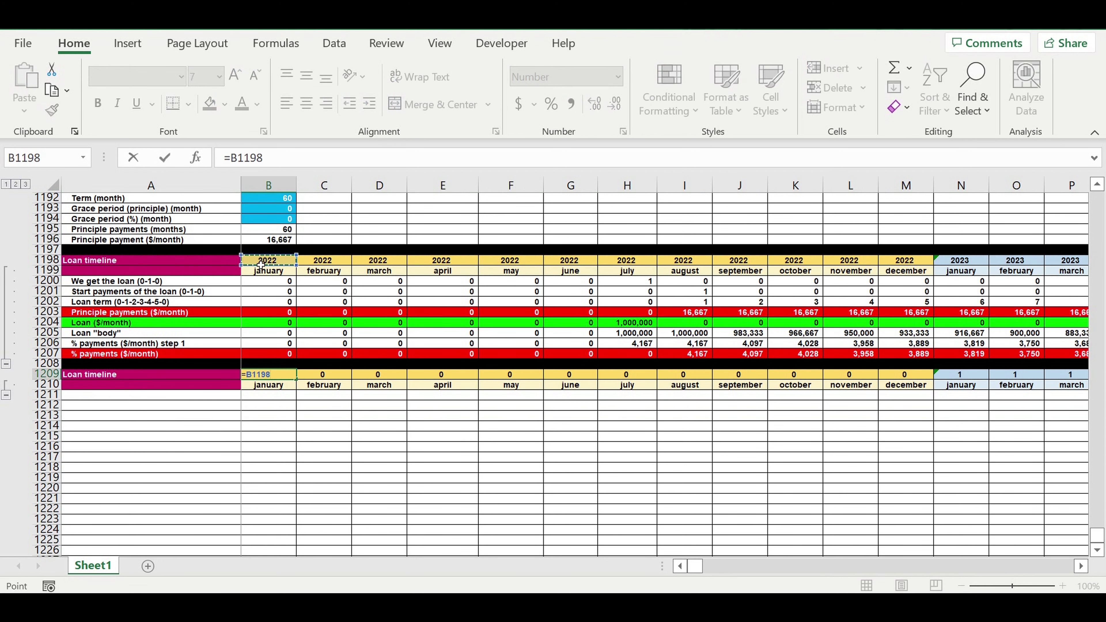
key(Return)
click(170, 416)
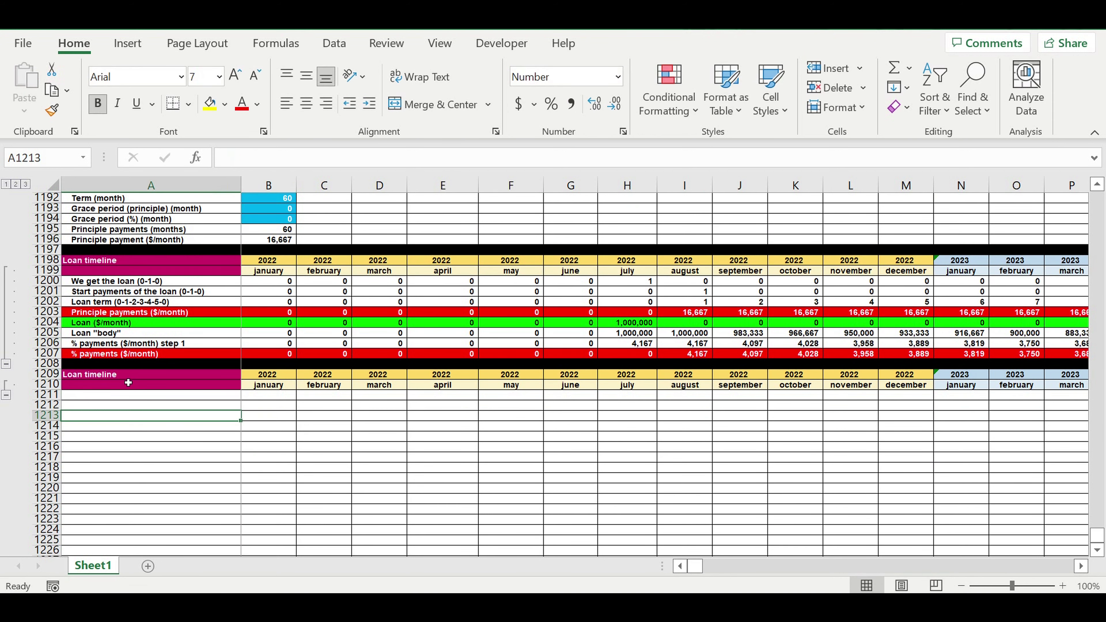
Ungroup rows 1209 to 1212 to remove the outline grouping from the pasted header
click(121, 383)
drag(46, 374, 46, 405)
click(335, 43)
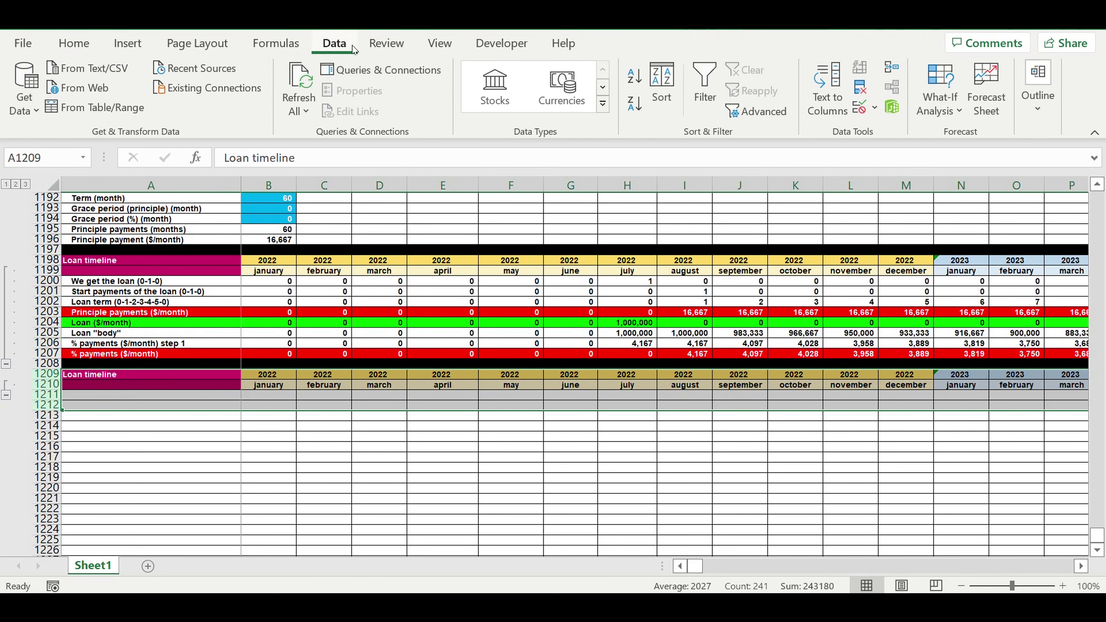
click(1039, 105)
click(953, 161)
Retitle the pasted header in A1209 as "Cash-flow" and fill A1209:A1210 with standard purple
click(139, 376)
text(Cas)
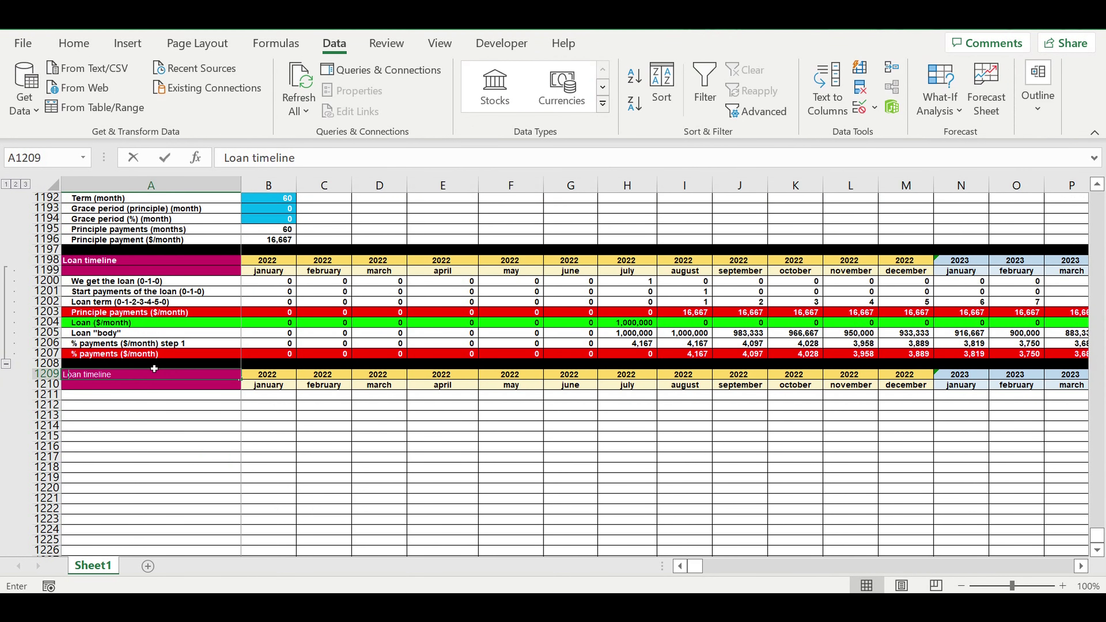
text(h-flow)
click(165, 158)
click(74, 43)
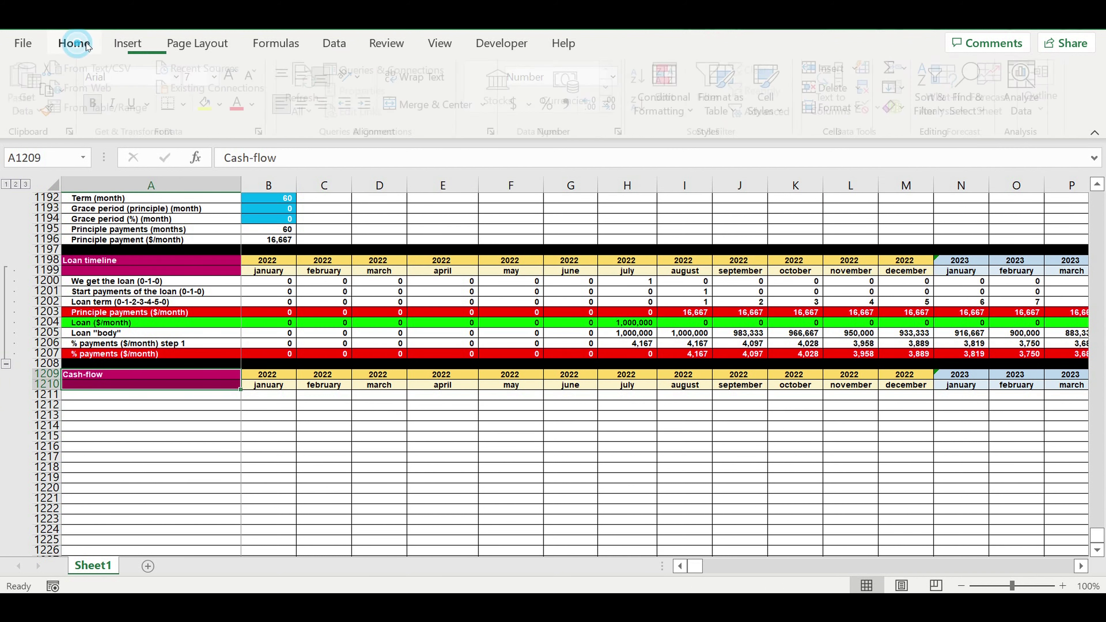
click(225, 104)
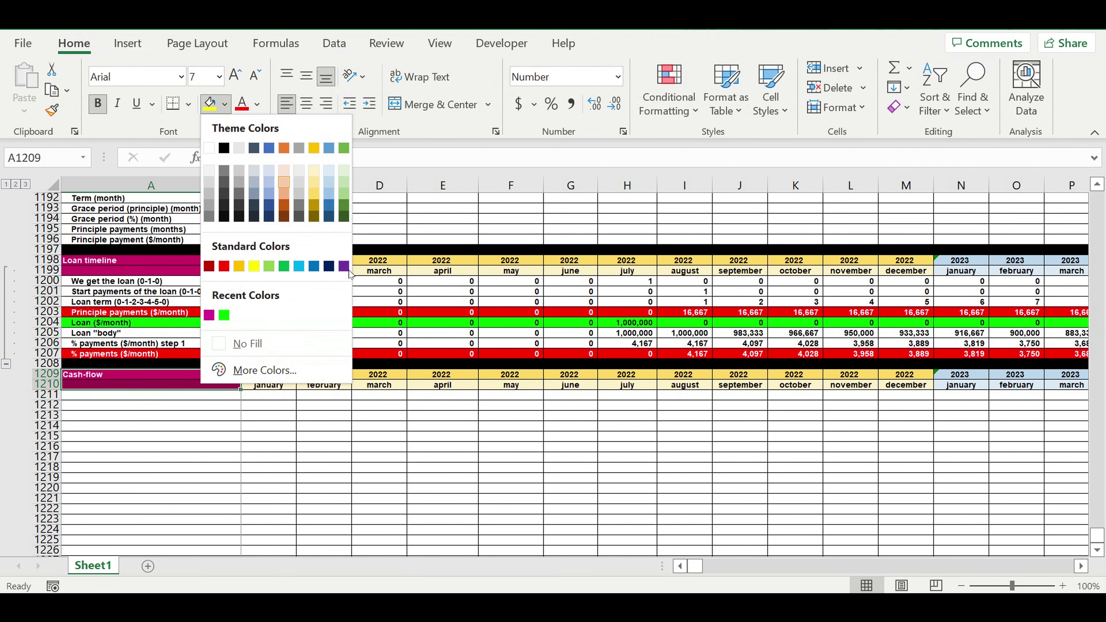
click(344, 266)
click(193, 480)
Enter "Revenues" in A1211 and fill the whole row 1211 with light blue
click(218, 397)
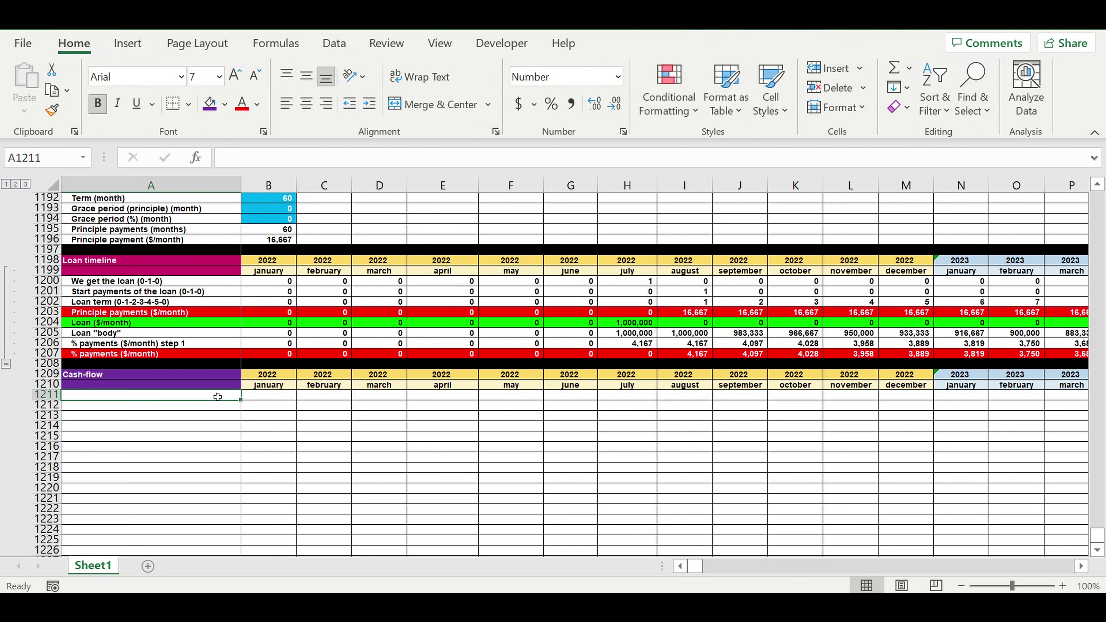
text(Revenues)
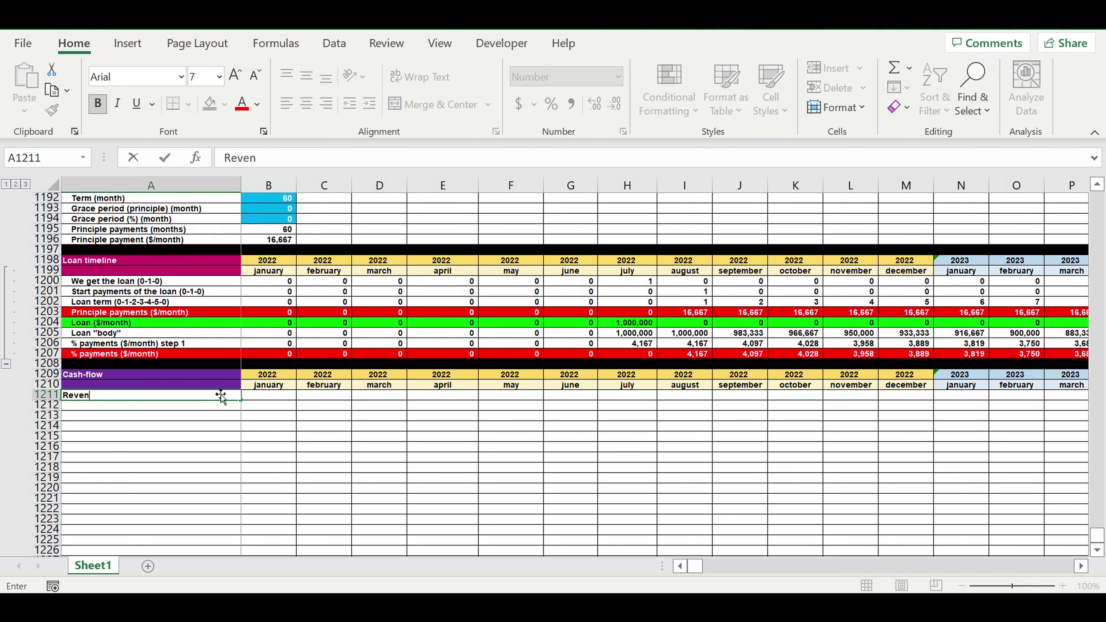
key(Return)
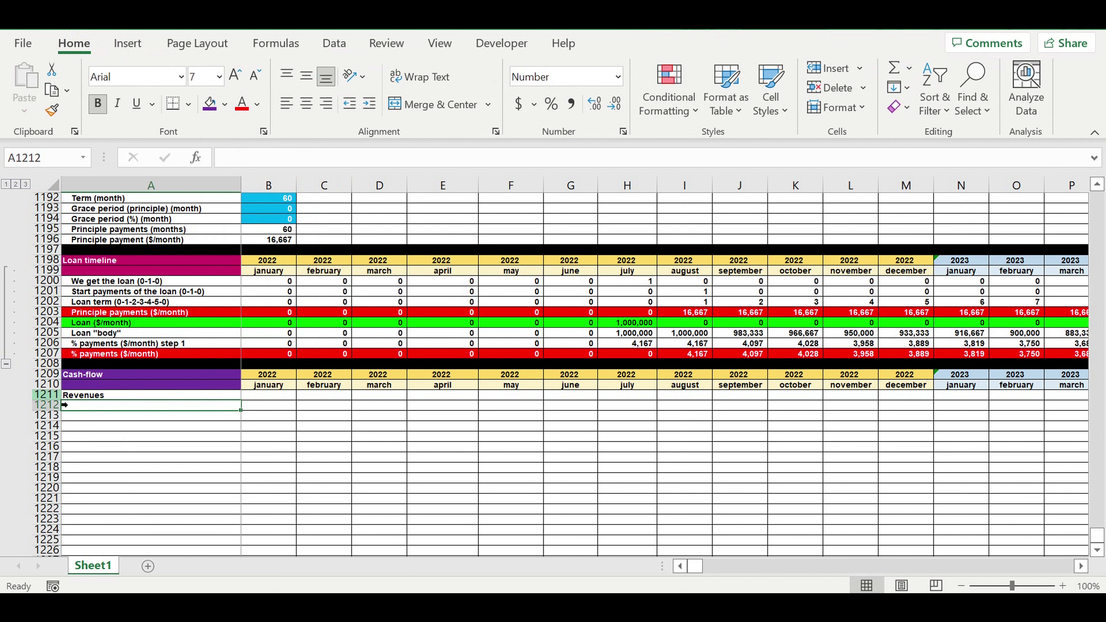
click(43, 395)
click(225, 104)
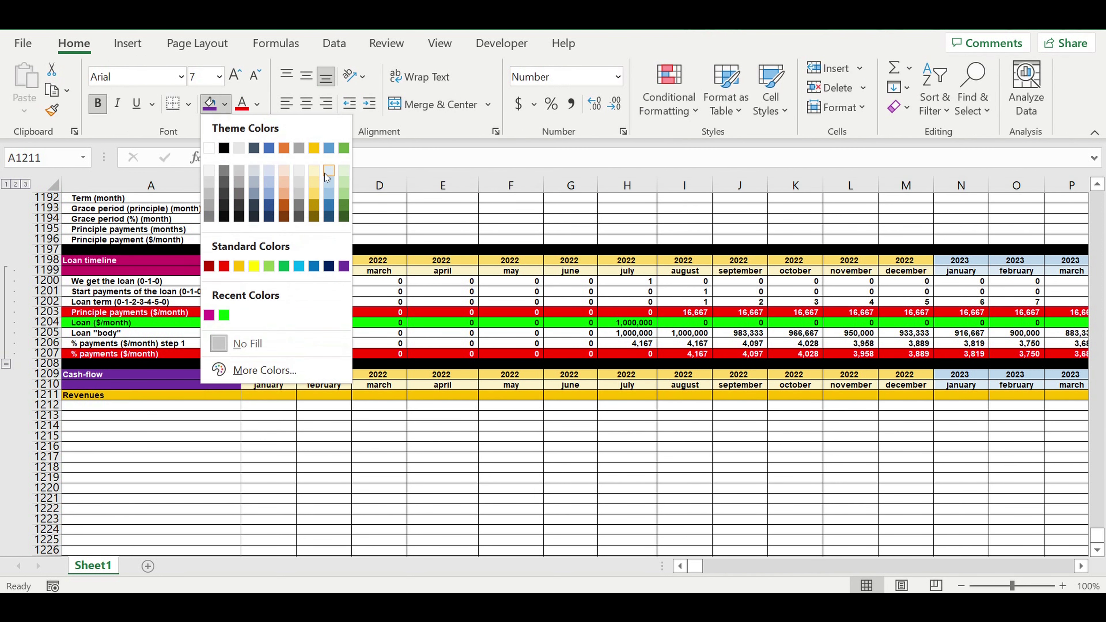
click(328, 174)
click(196, 456)
Link A1212 to the Revenue ($/month) label in A57 with the formula =A57
click(205, 405)
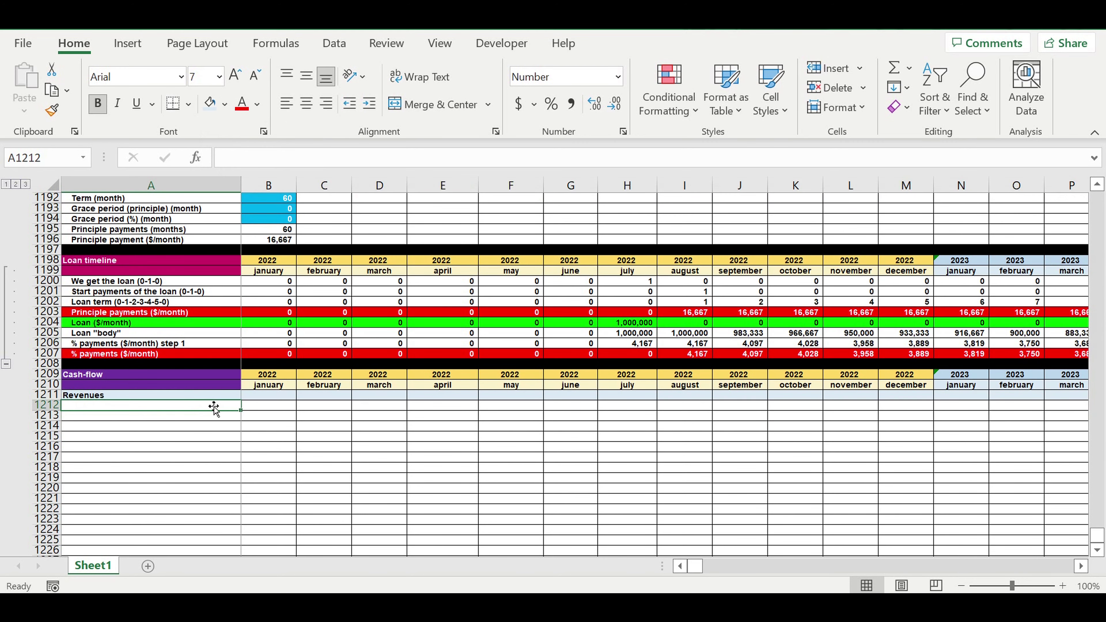
text(=)
drag(1102, 538, 1058, 61)
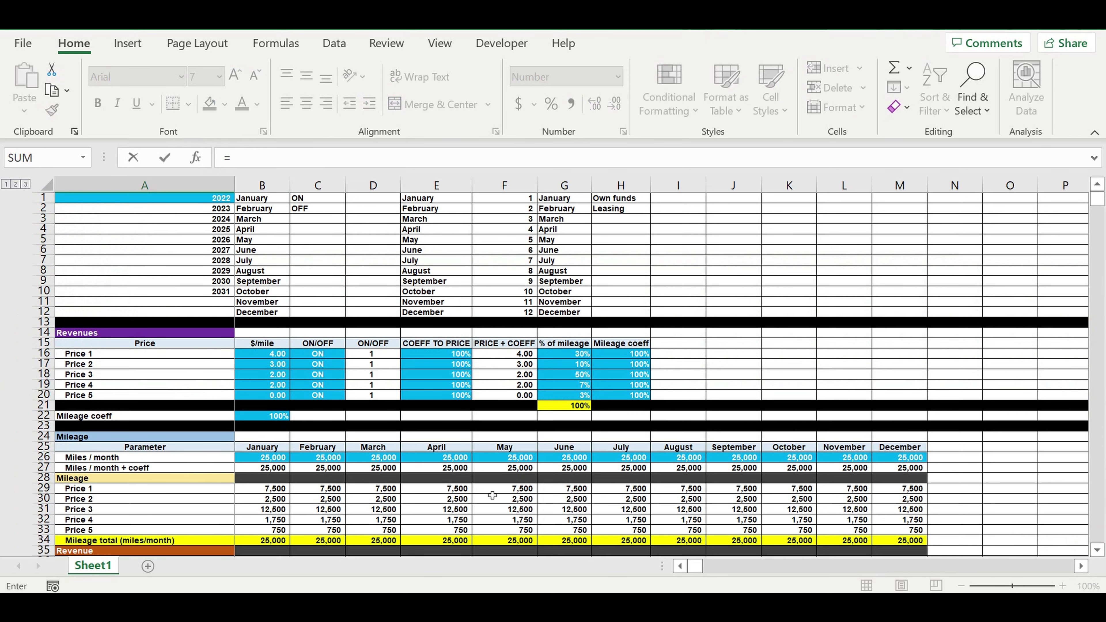
scroll(415, 453, down, 8)
scroll(416, 449, down, 3)
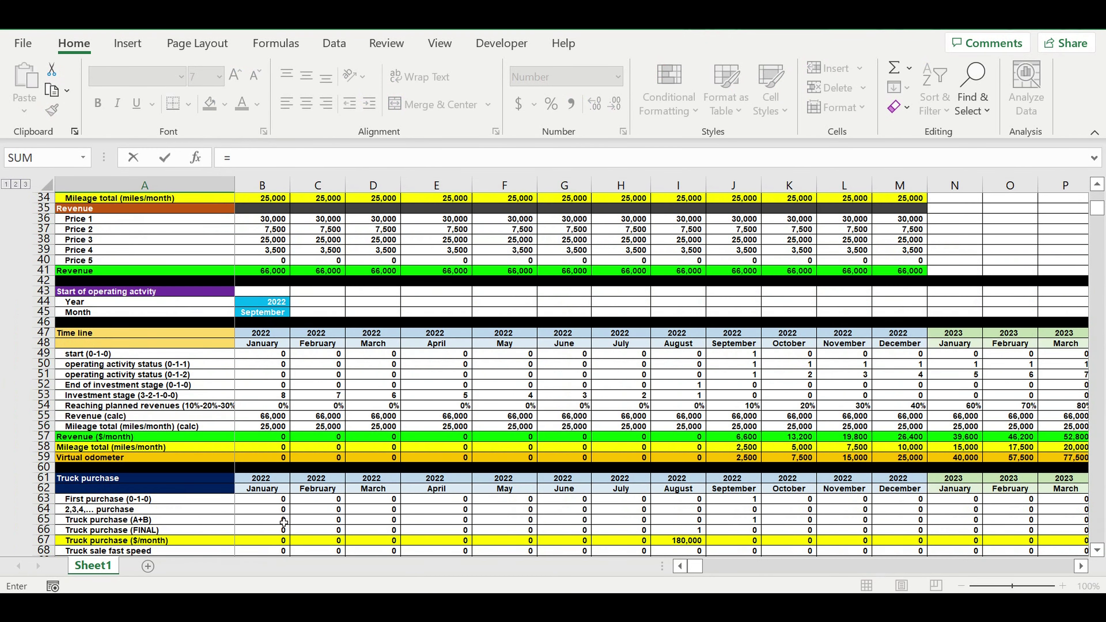
click(112, 438)
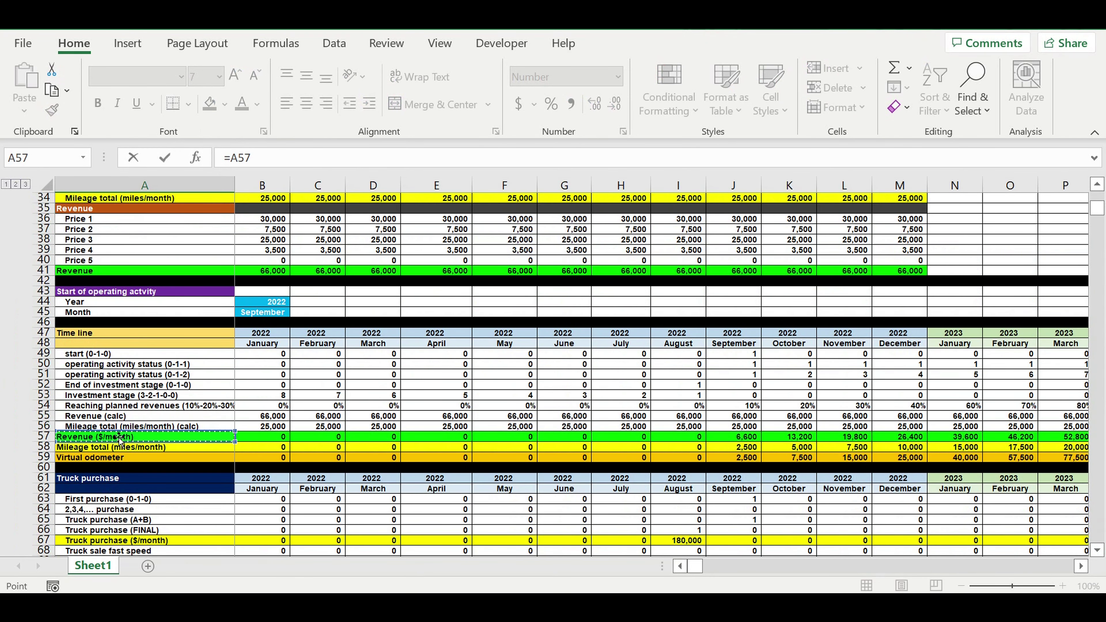
key(Return)
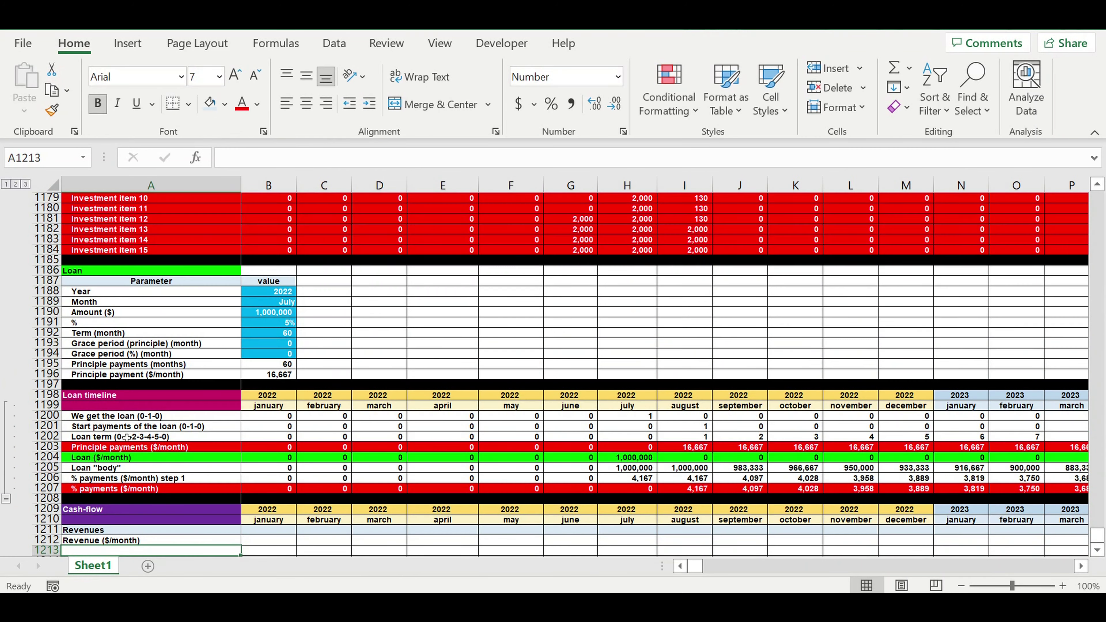
text(=)
key(BackSpace)
key(Return)
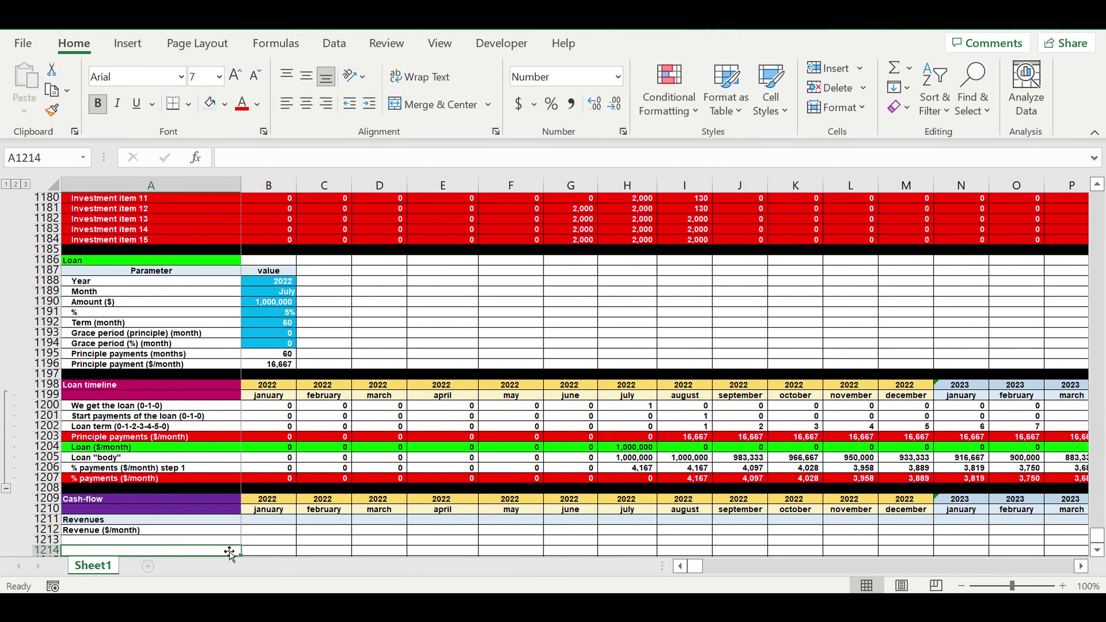
Link A1213 to the OLD TRUCK SALE FINAL ($) label in A72 with the formula =A72
click(100, 541)
text(=)
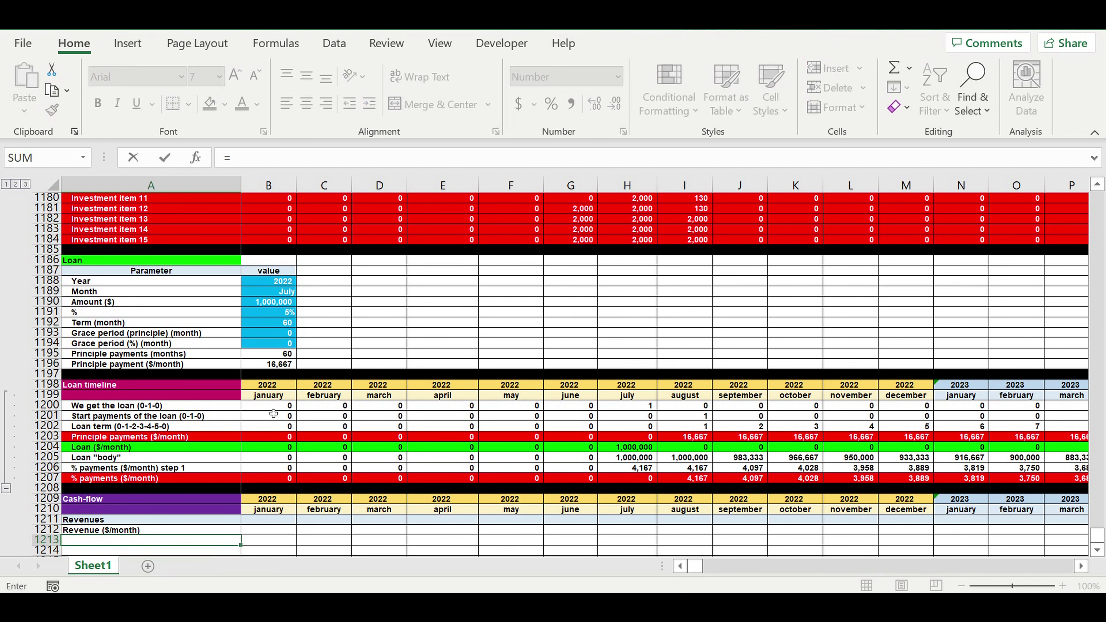
scroll(271, 408, up, 9)
scroll(272, 405, up, 4)
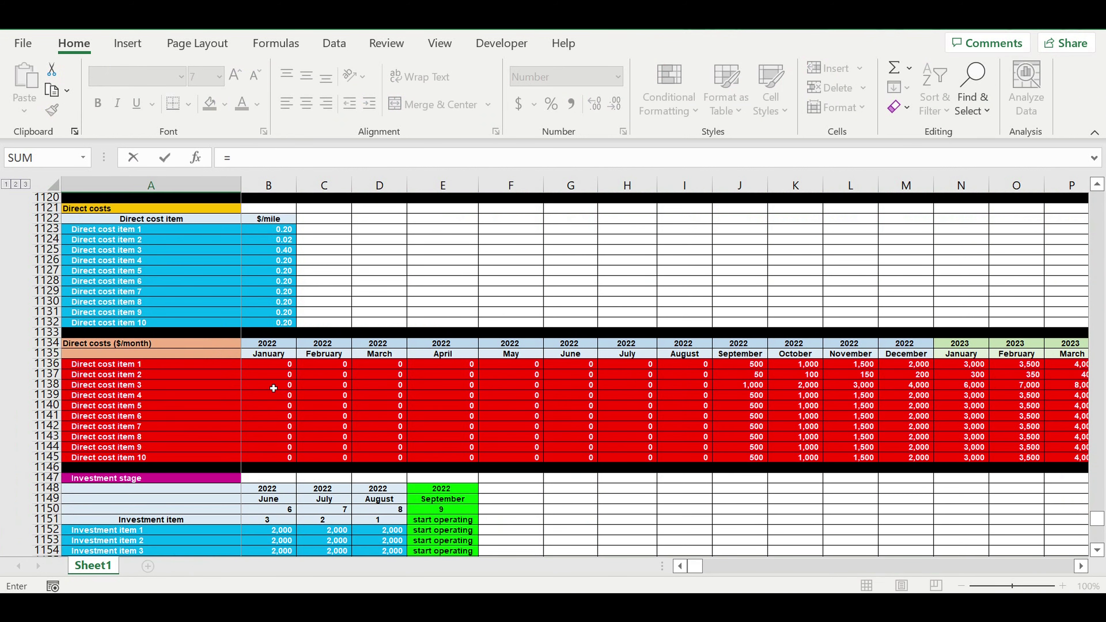
scroll(274, 384, up, 18)
scroll(274, 384, up, 10)
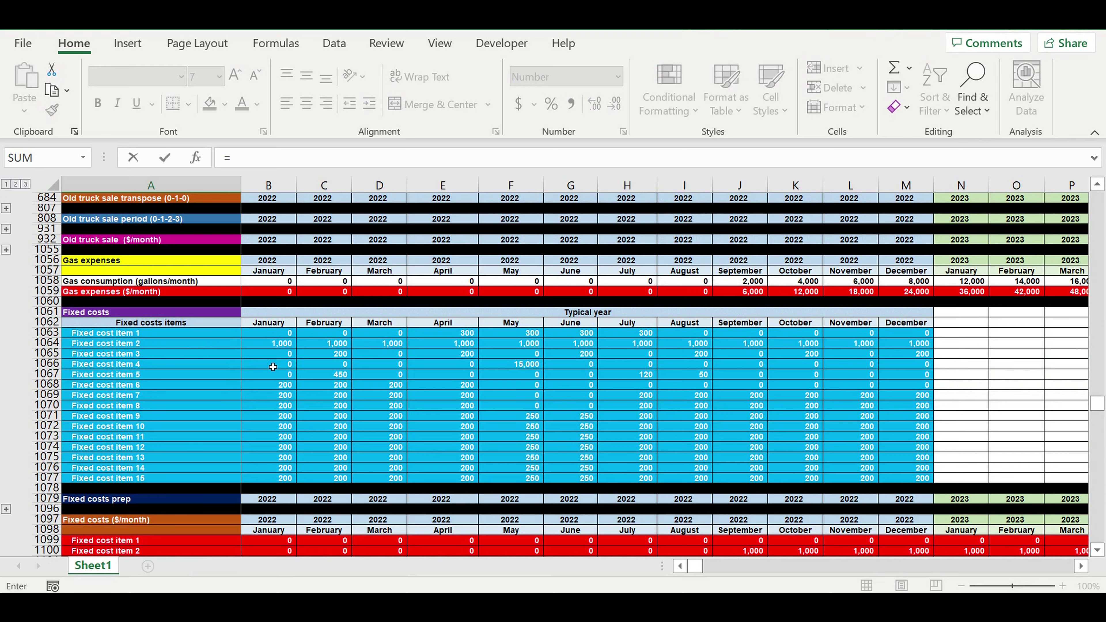
scroll(273, 367, up, 10)
scroll(273, 368, up, 10)
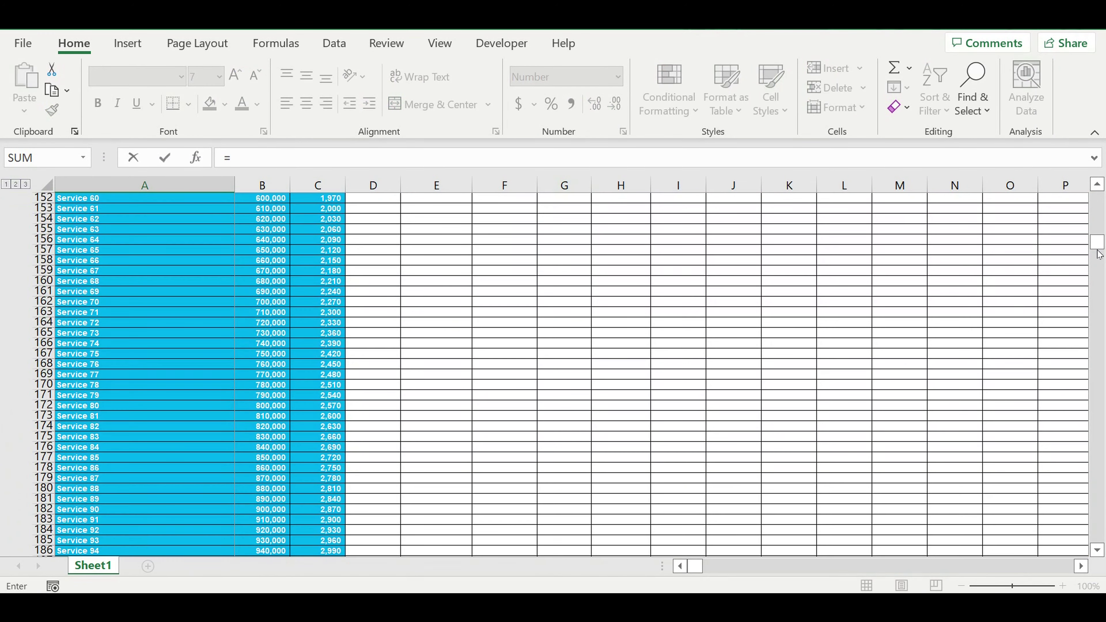
drag(1097, 247, 1104, 150)
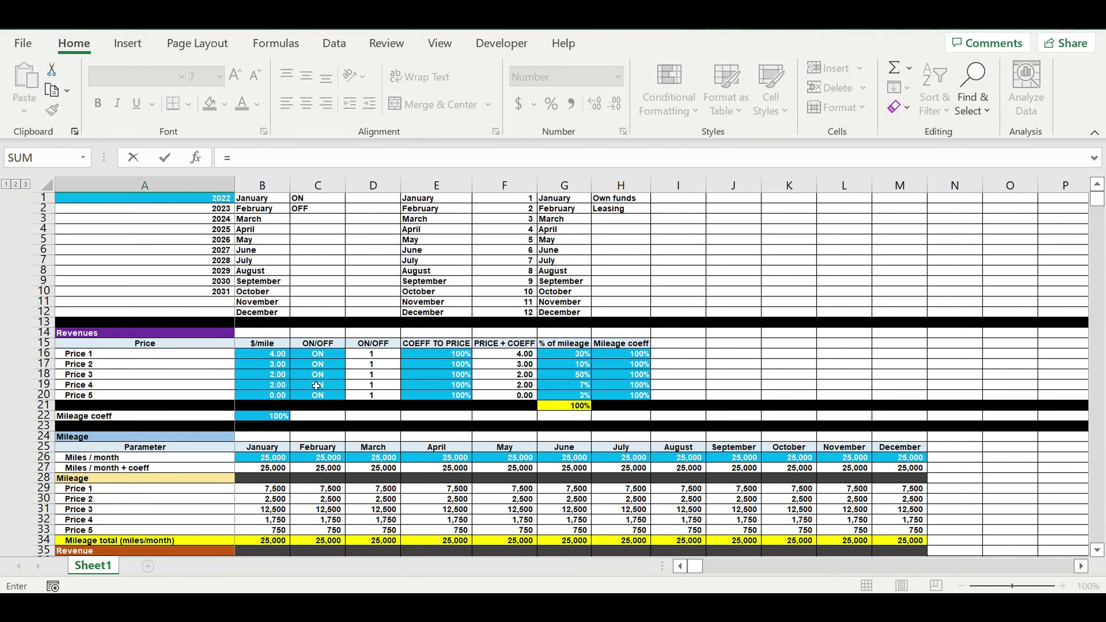
scroll(291, 444, down, 7)
scroll(291, 445, down, 5)
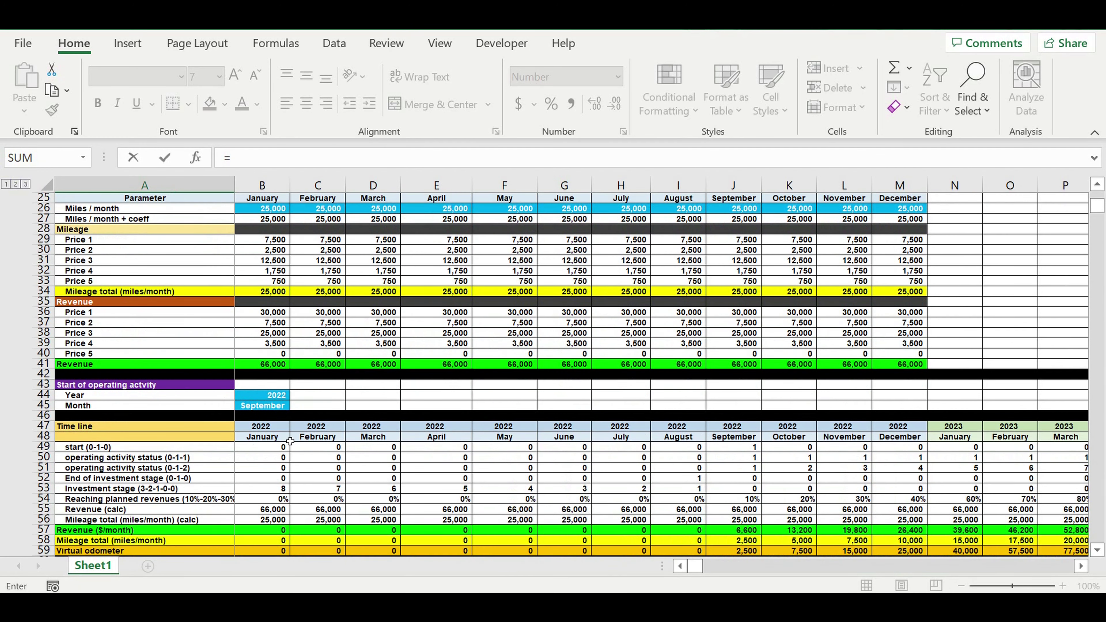
scroll(174, 418, down, 3)
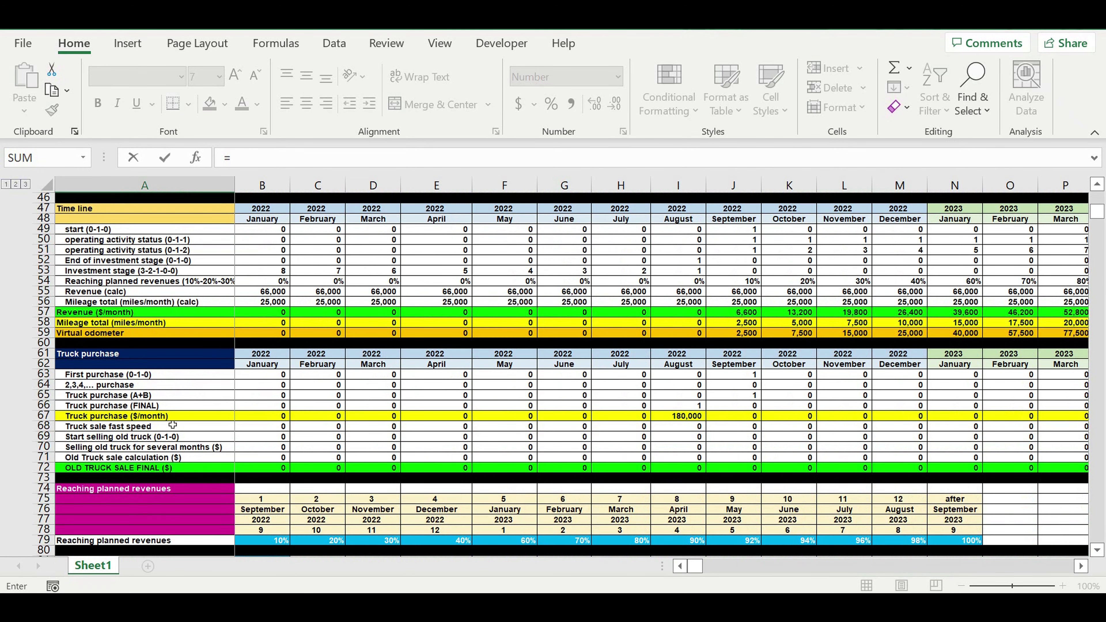
scroll(171, 421, down, 4)
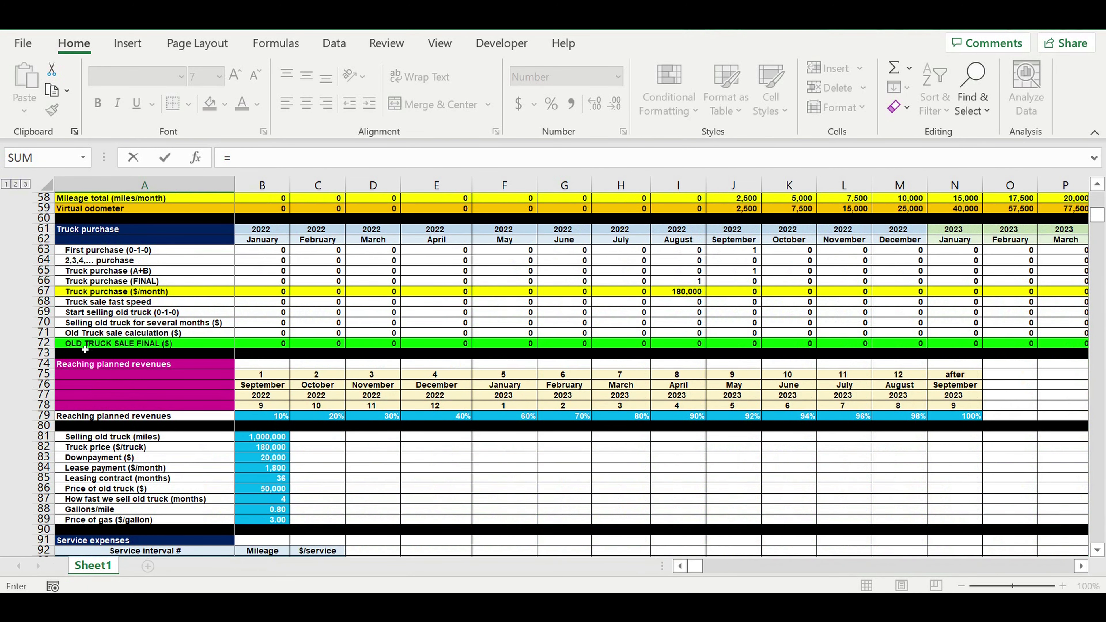
click(95, 344)
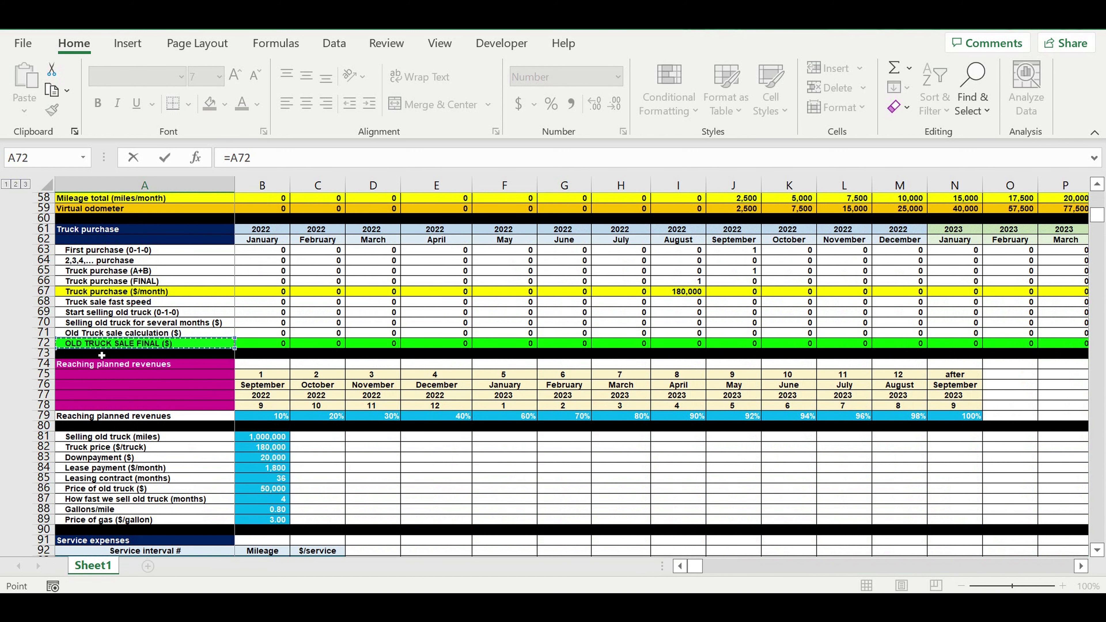
key(Return)
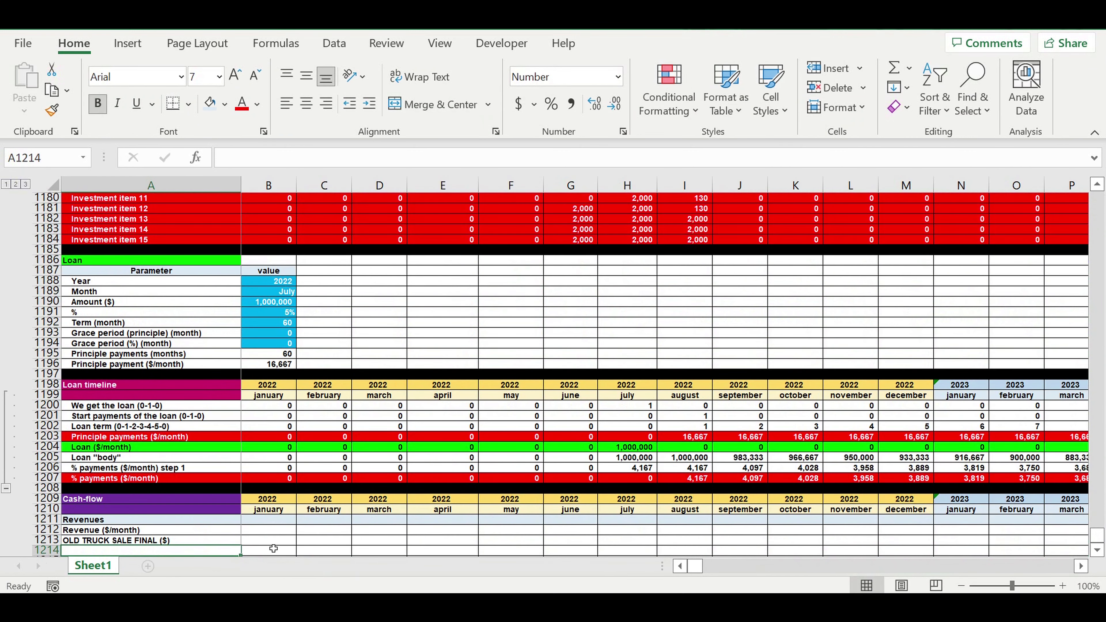
Total the January revenues in B1211 with the formula =B1212+B1213
click(271, 522)
text(=)
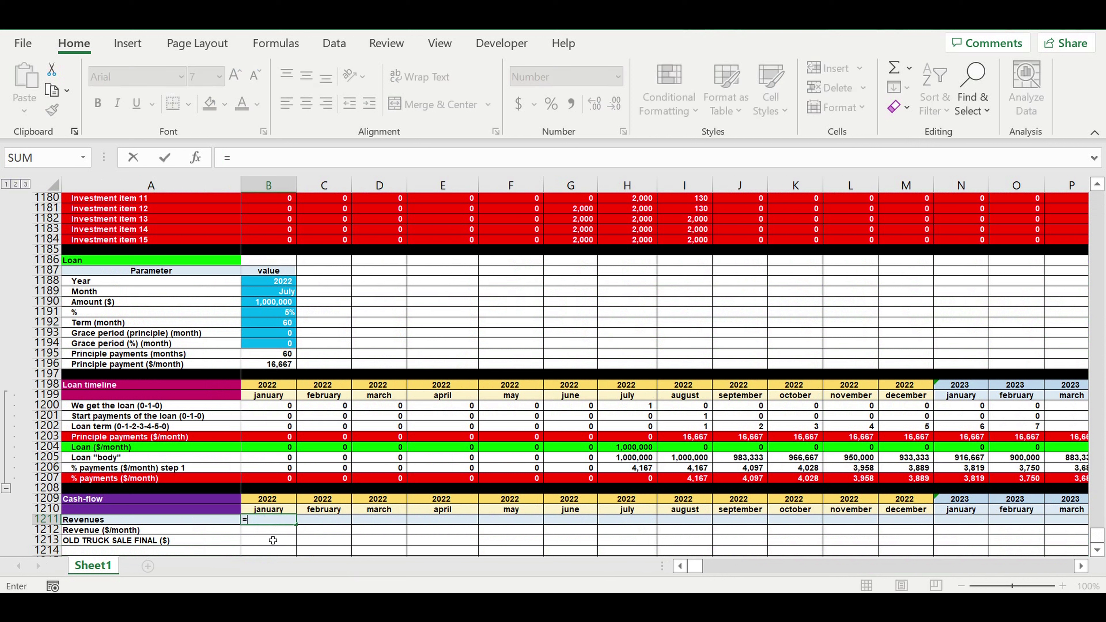
click(268, 532)
text(+)
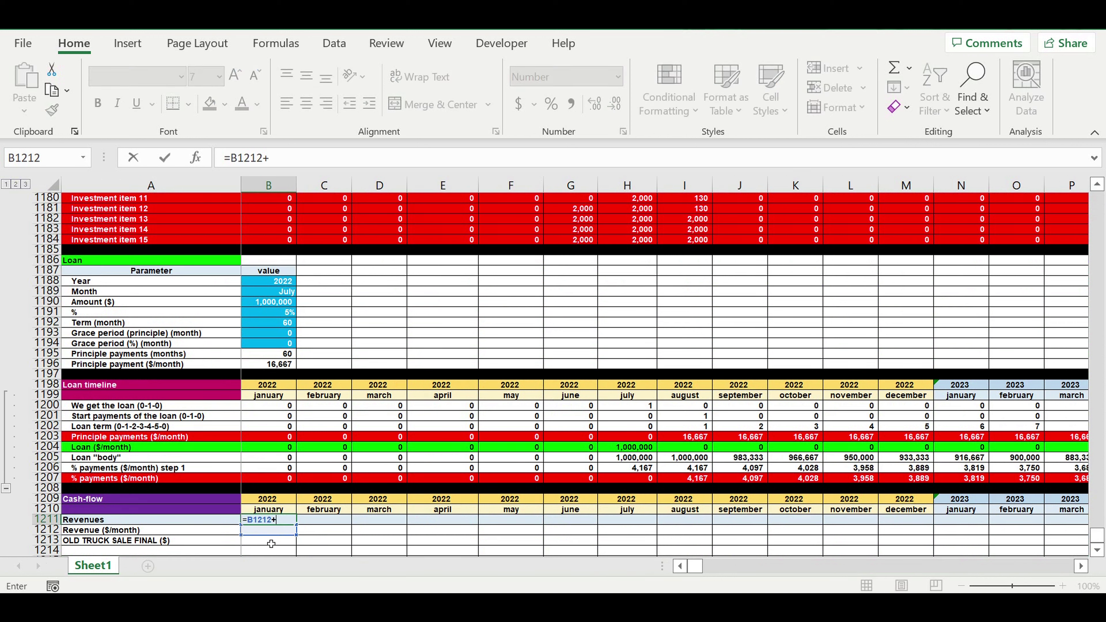
click(264, 545)
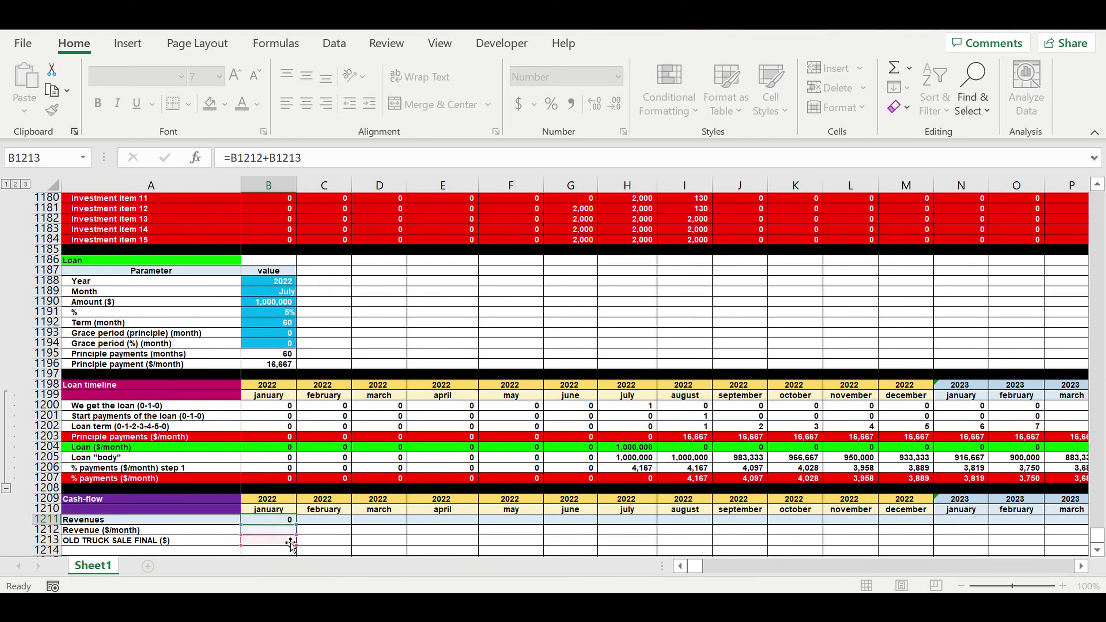
key(Return)
Extend the label links in A1212:A1213 into column B, and fill B1211:B1213 across all months through December 2031 (column DQ)
drag(207, 530, 281, 542)
click(275, 519)
drag(296, 546, 682, 514)
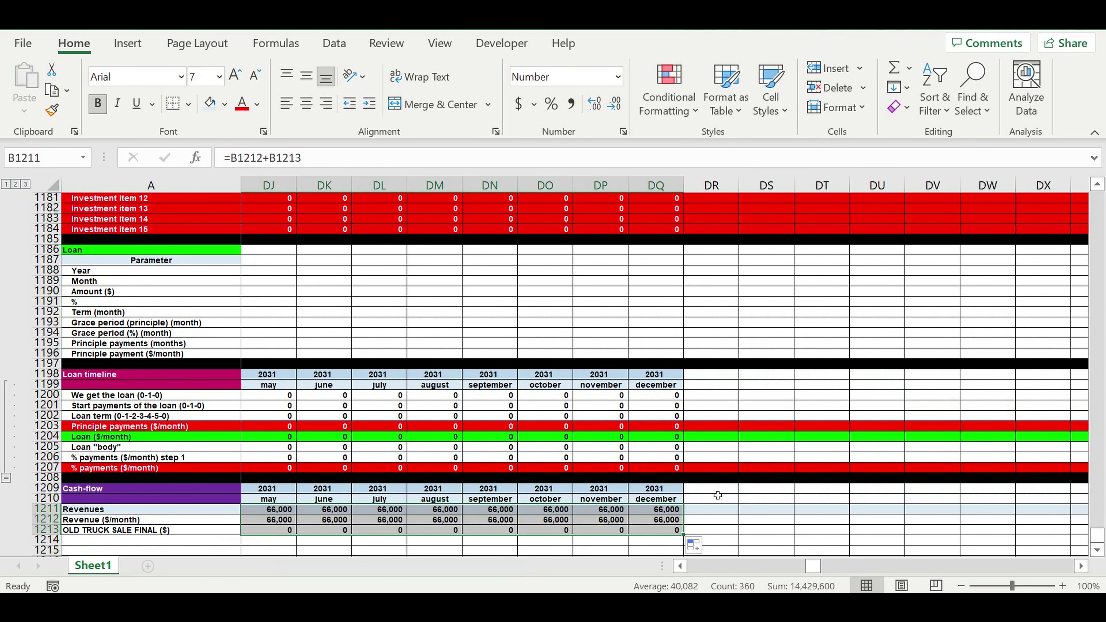
Indent the revenue item labels in A1212:A1213 beneath the Revenues heading
drag(814, 566, 694, 566)
scroll(305, 457, down, 4)
drag(175, 396, 174, 406)
click(369, 103)
Enter the heading Direct costs in A1214, directly below the revenue rows
click(173, 417)
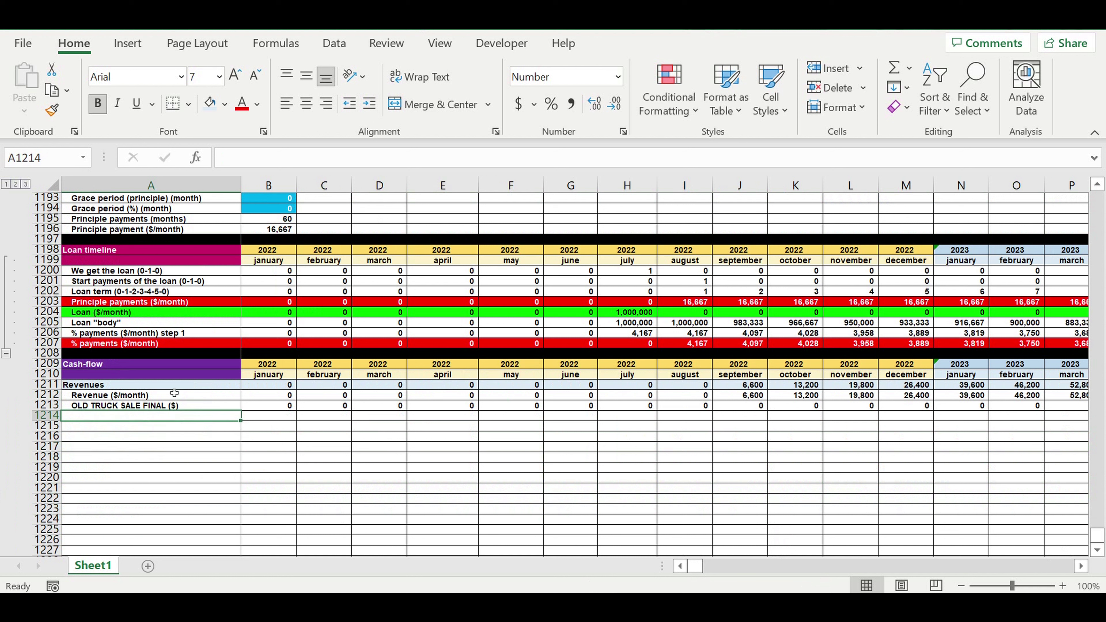
text(Direct c)
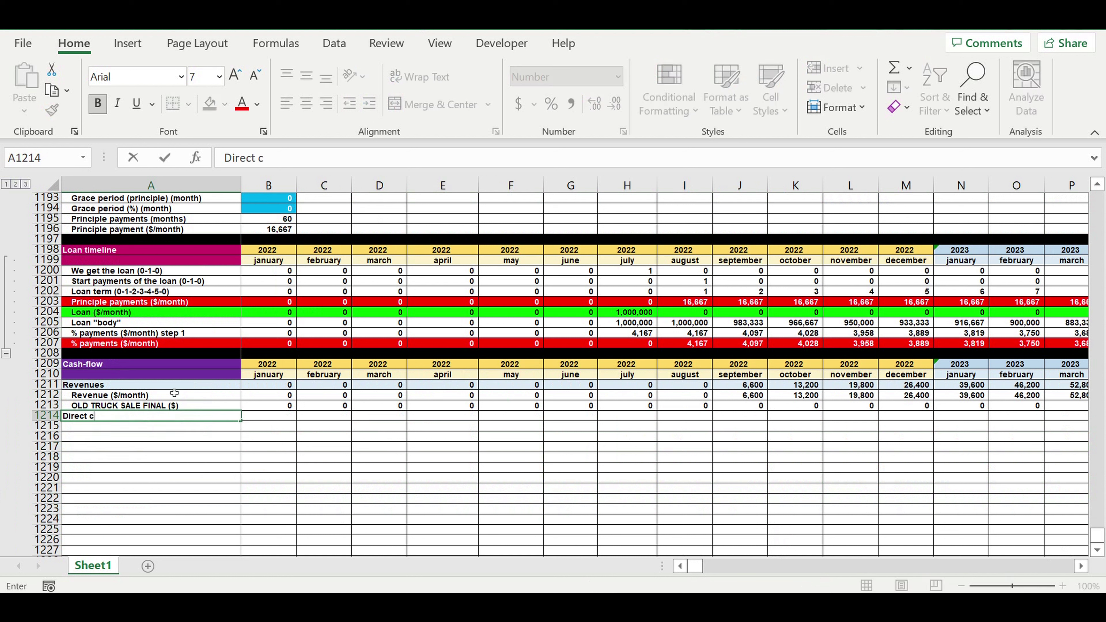
text(osts)
key(Return)
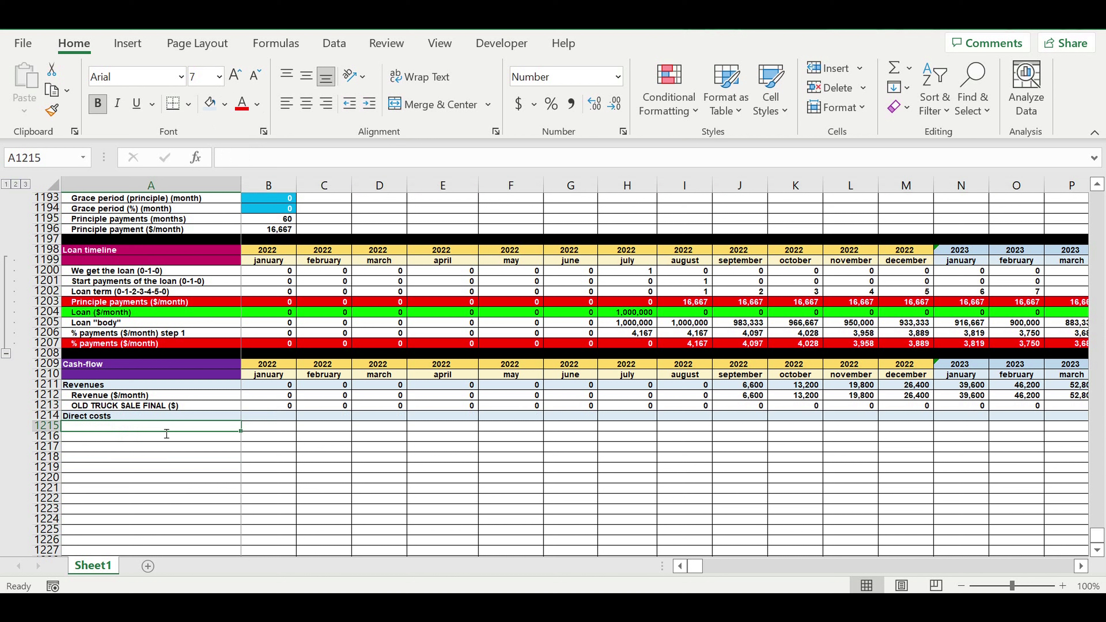
Link A1215 to the Total truck service label in the Service expenses section with the formula =A296
text(=)
drag(1097, 543, 1096, 202)
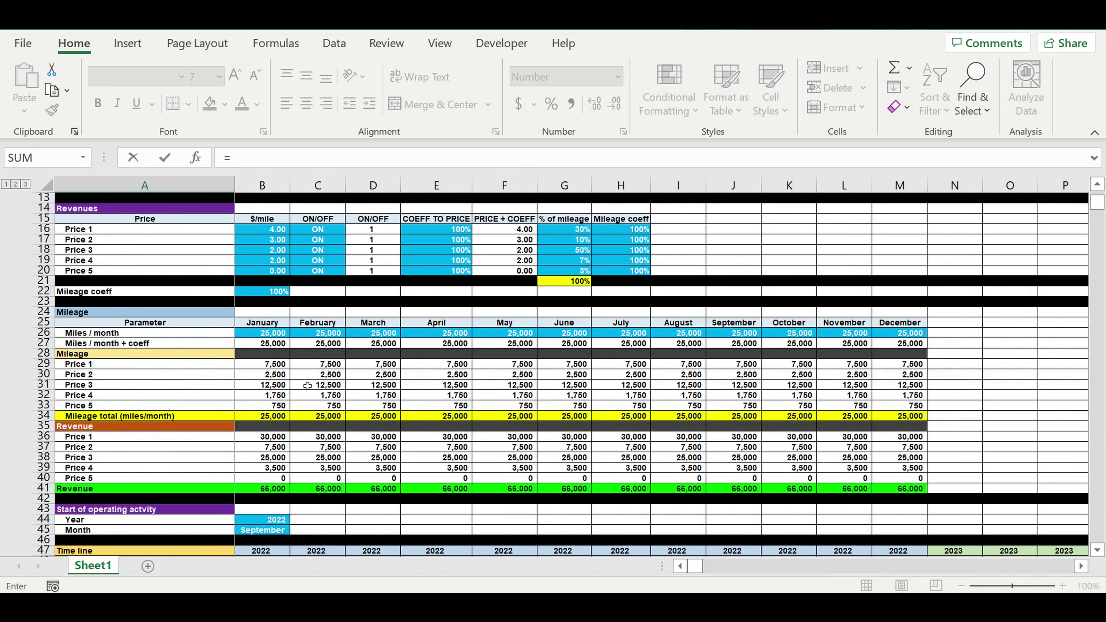
scroll(307, 386, down, 5)
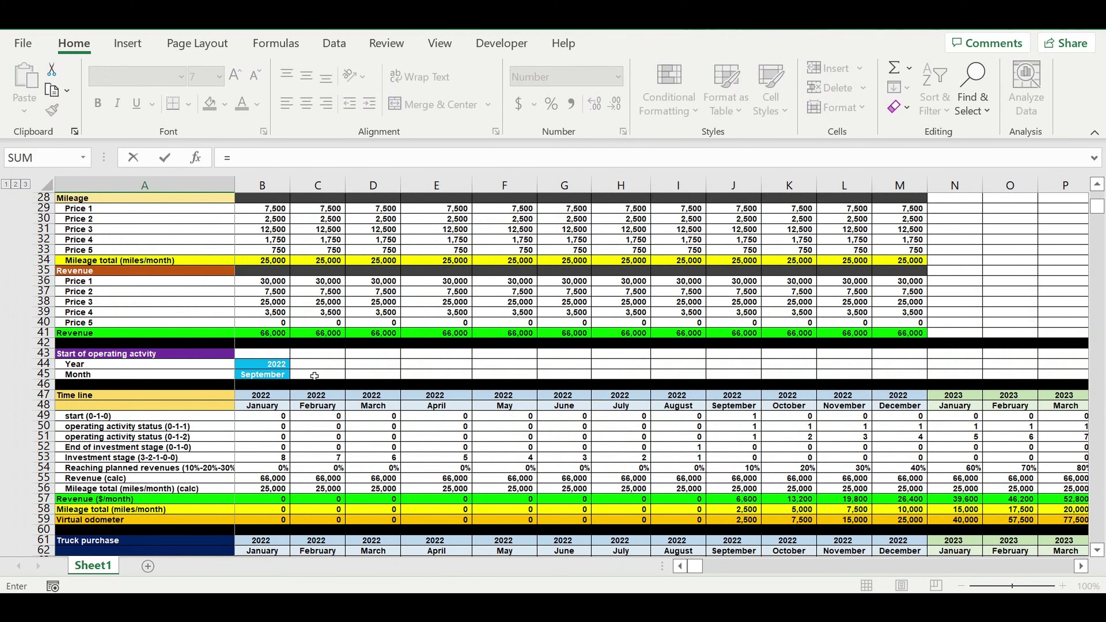
scroll(314, 376, down, 3)
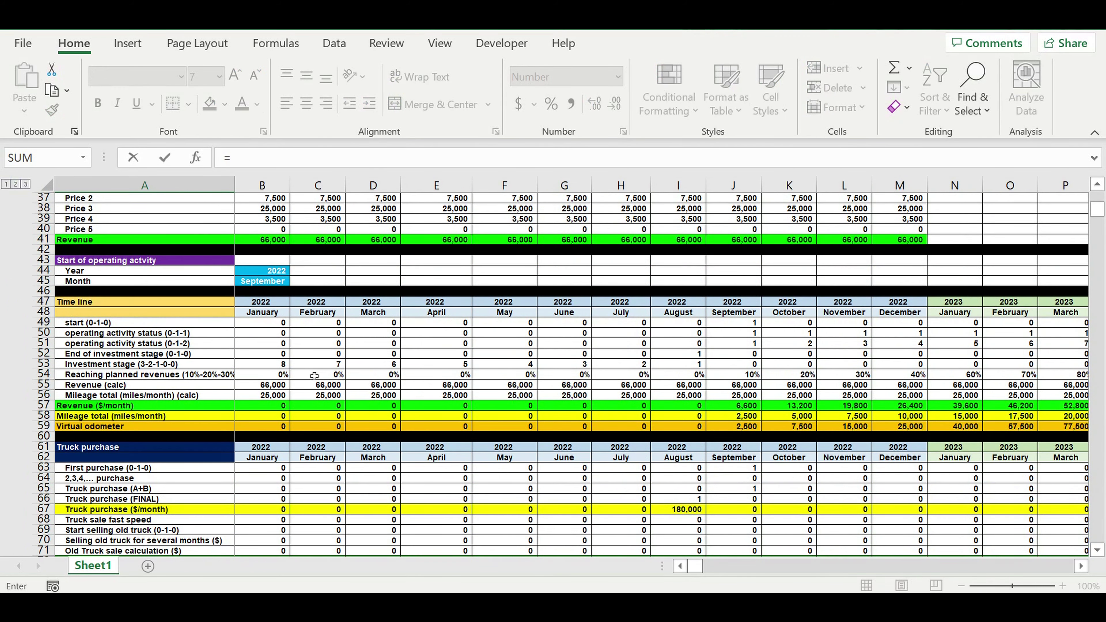
scroll(315, 375, down, 3)
scroll(315, 376, down, 4)
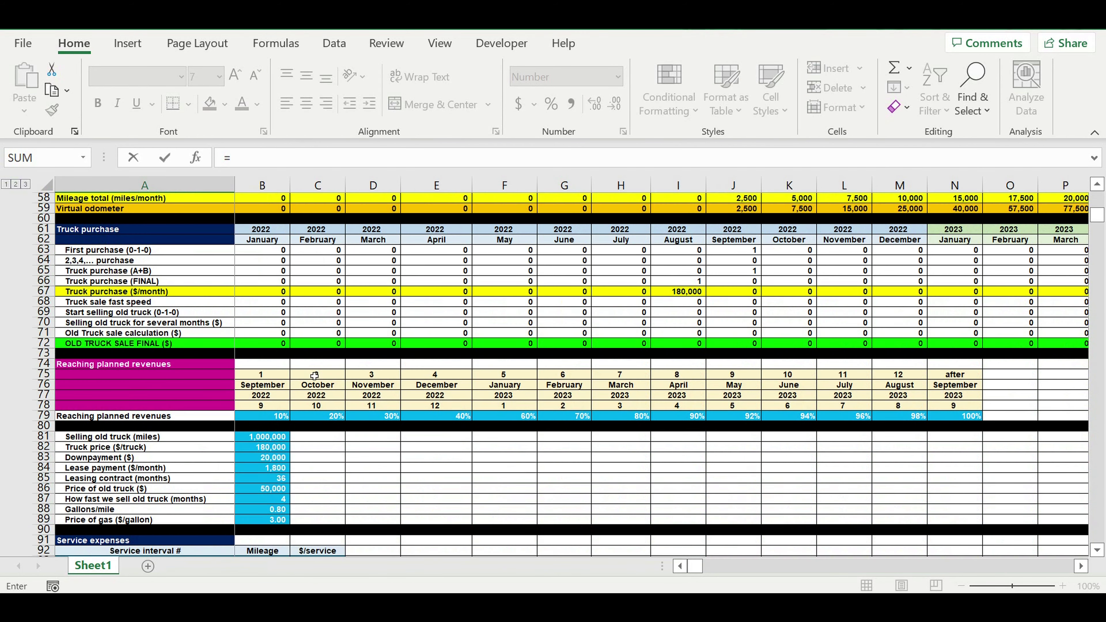
scroll(315, 376, down, 3)
scroll(315, 376, down, 3)
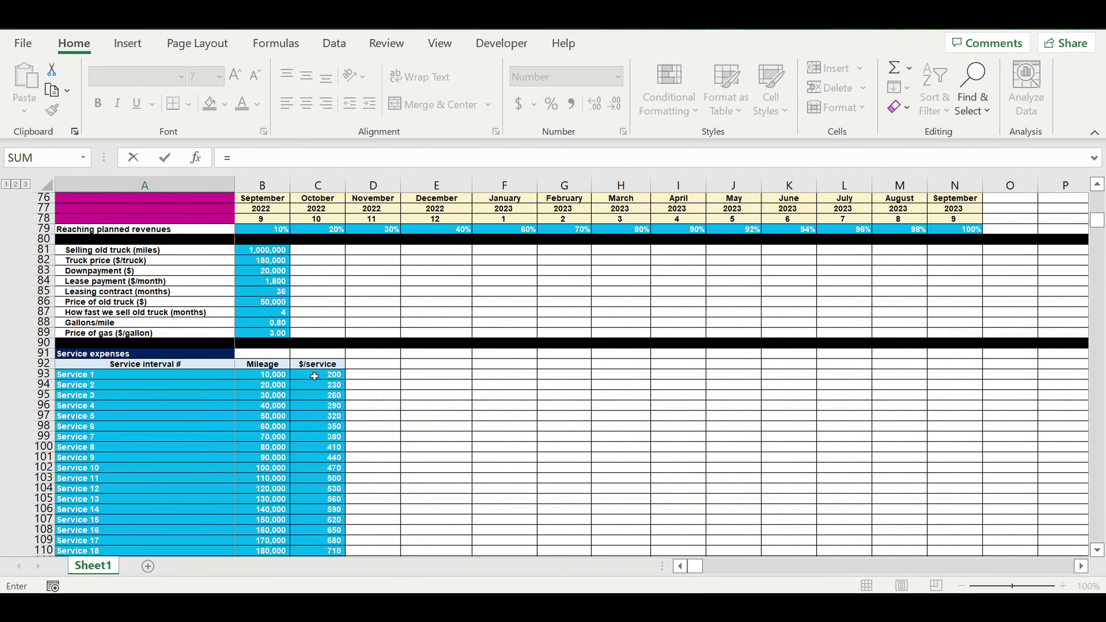
scroll(314, 375, down, 7)
scroll(311, 378, down, 9)
scroll(310, 375, down, 11)
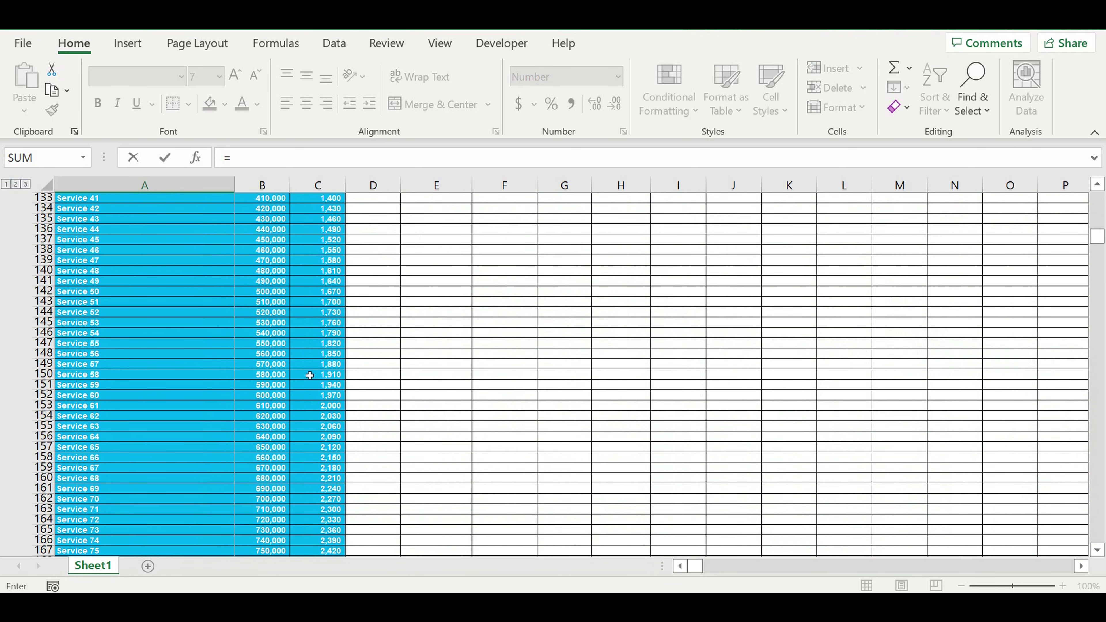
scroll(310, 376, down, 6)
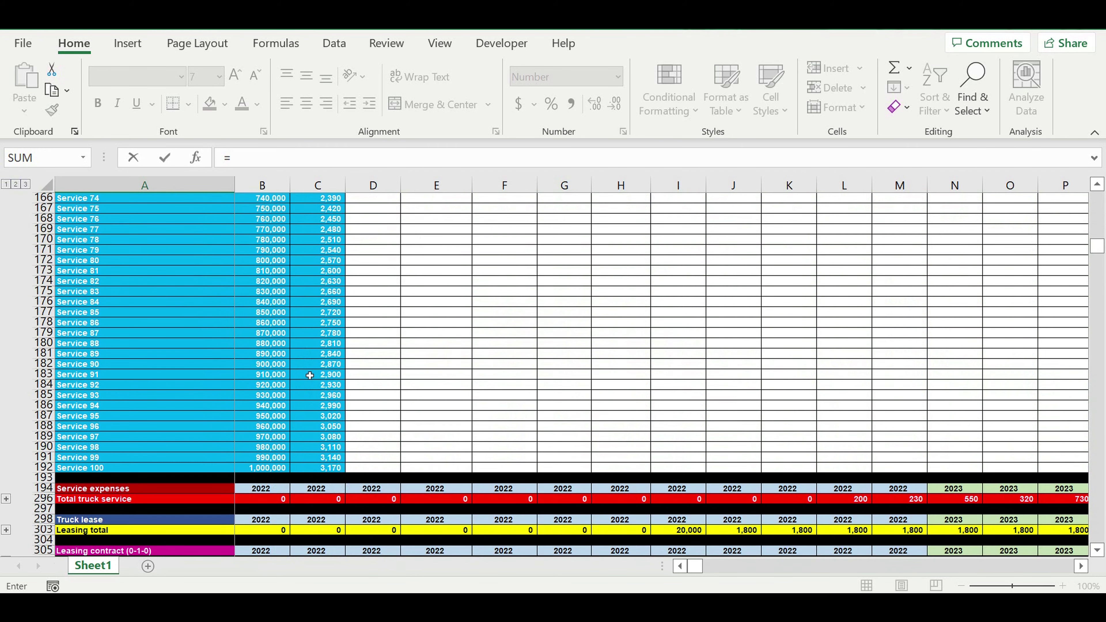
click(79, 404)
key(Return)
Link A1216 to the Gas expenses ($/month) label with the formula =A1059
text(=)
drag(1098, 542, 1099, 198)
scroll(621, 510, down, 1)
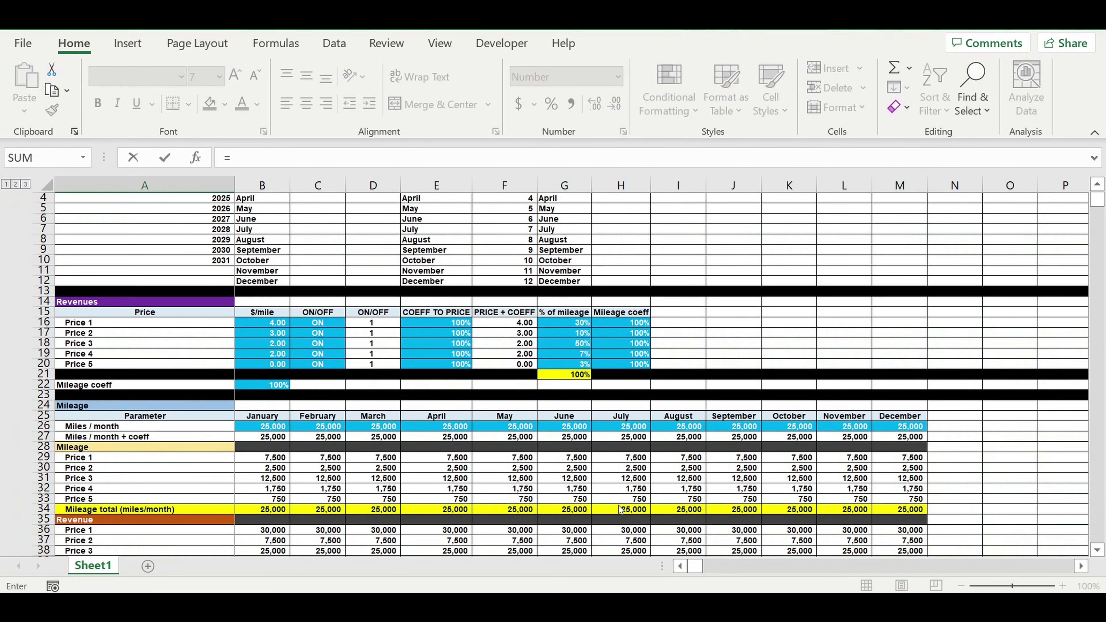
scroll(621, 429, down, 5)
scroll(621, 429, down, 20)
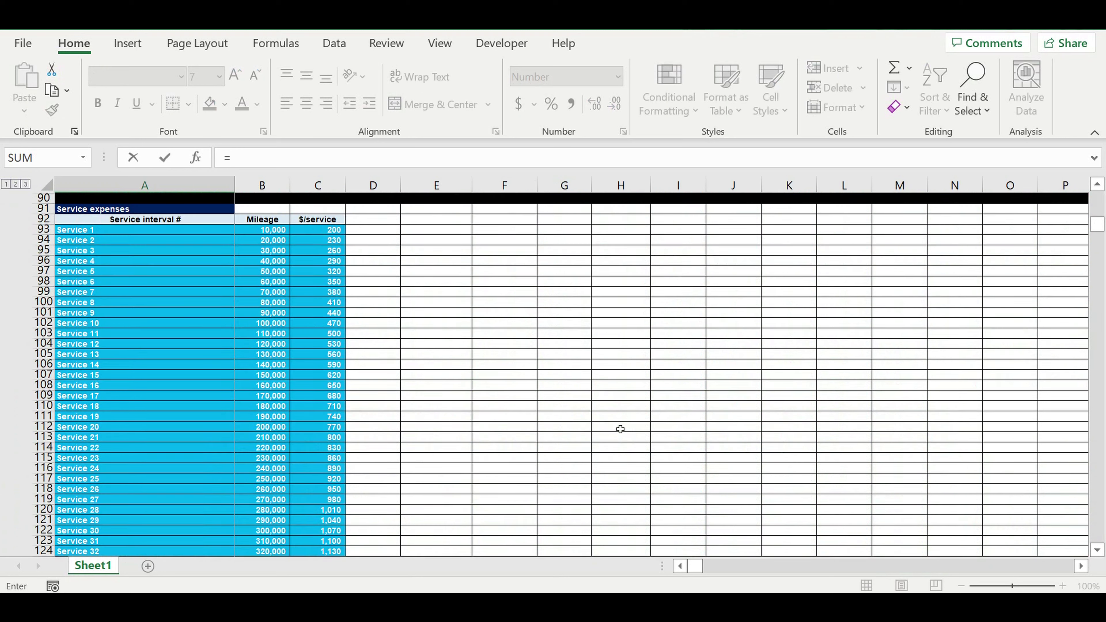
scroll(621, 430, down, 20)
scroll(413, 403, down, 12)
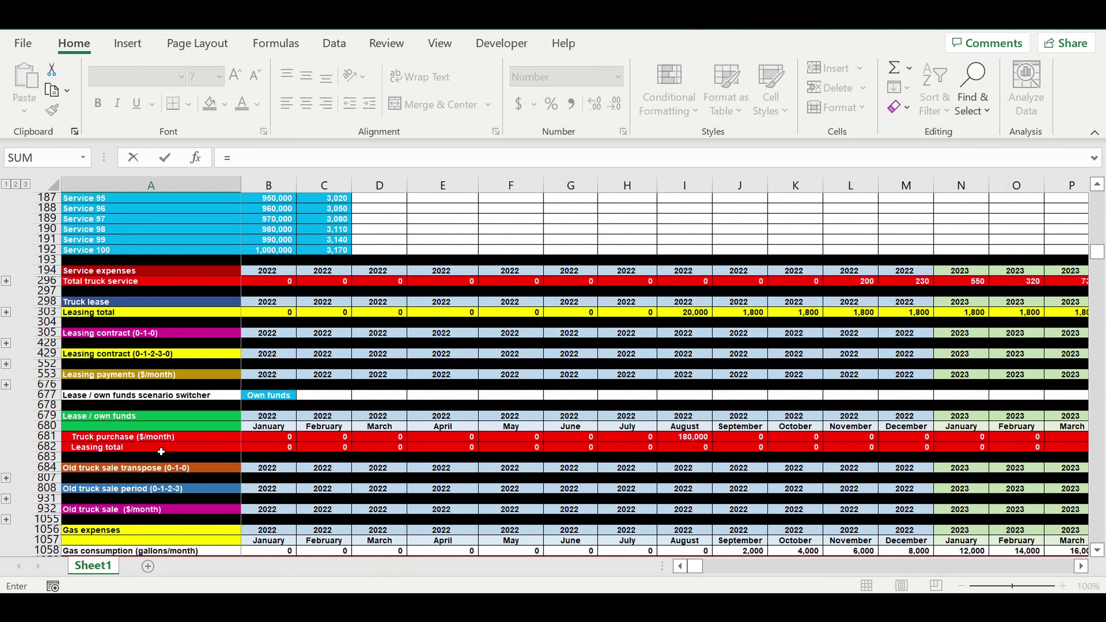
scroll(161, 452, down, 5)
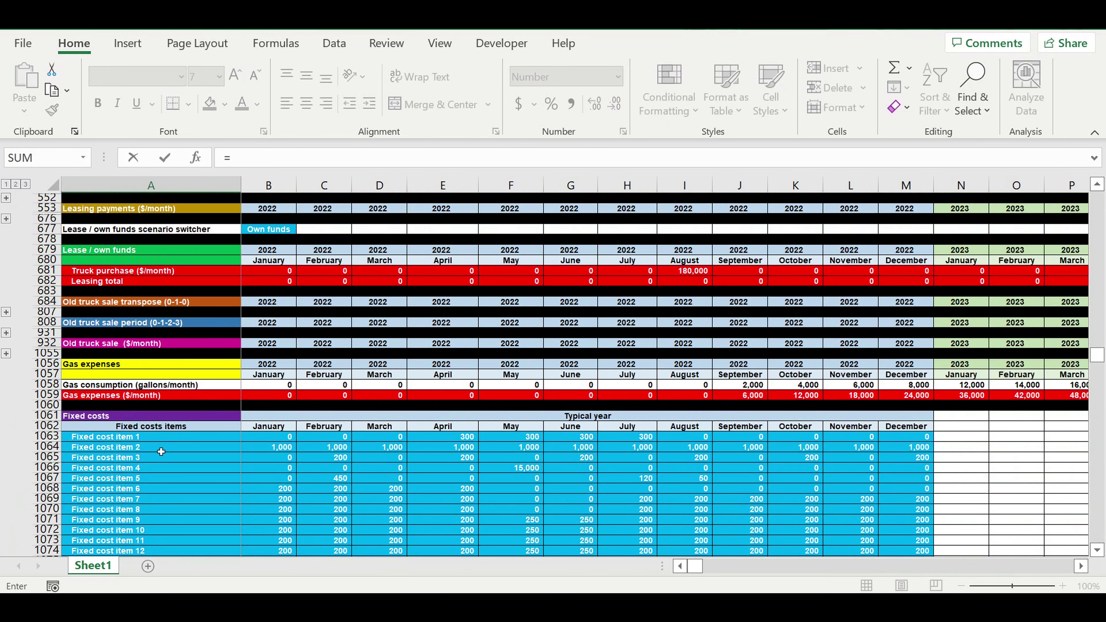
click(84, 400)
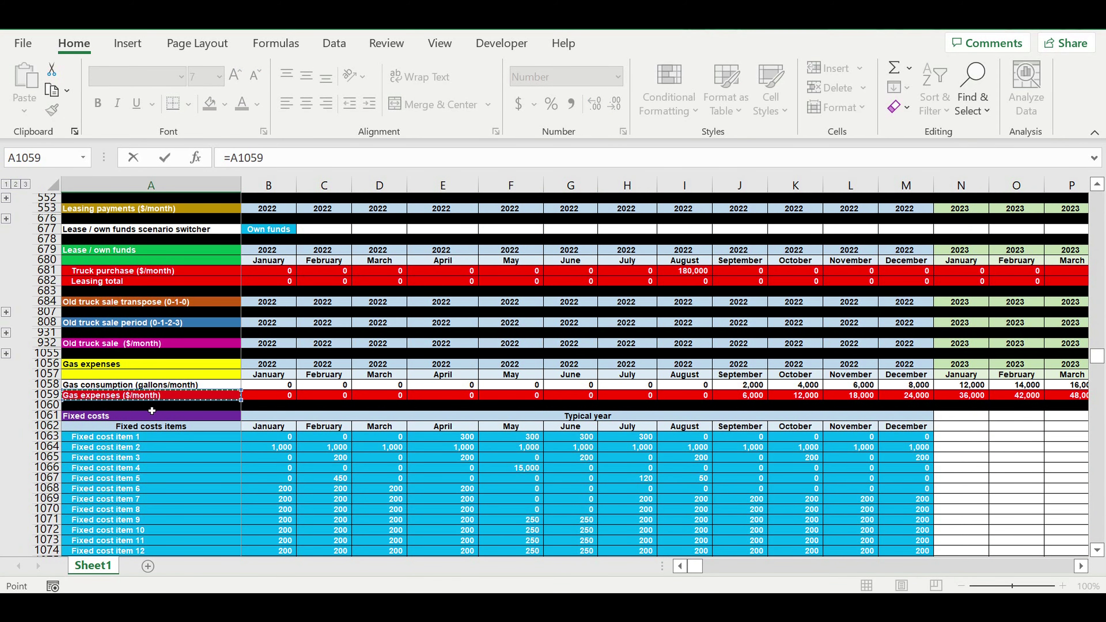
key(Return)
Link A1217 to the Direct cost item 1 label in the Direct costs ($/month) section with the formula =A1136
scroll(339, 440, down, 10)
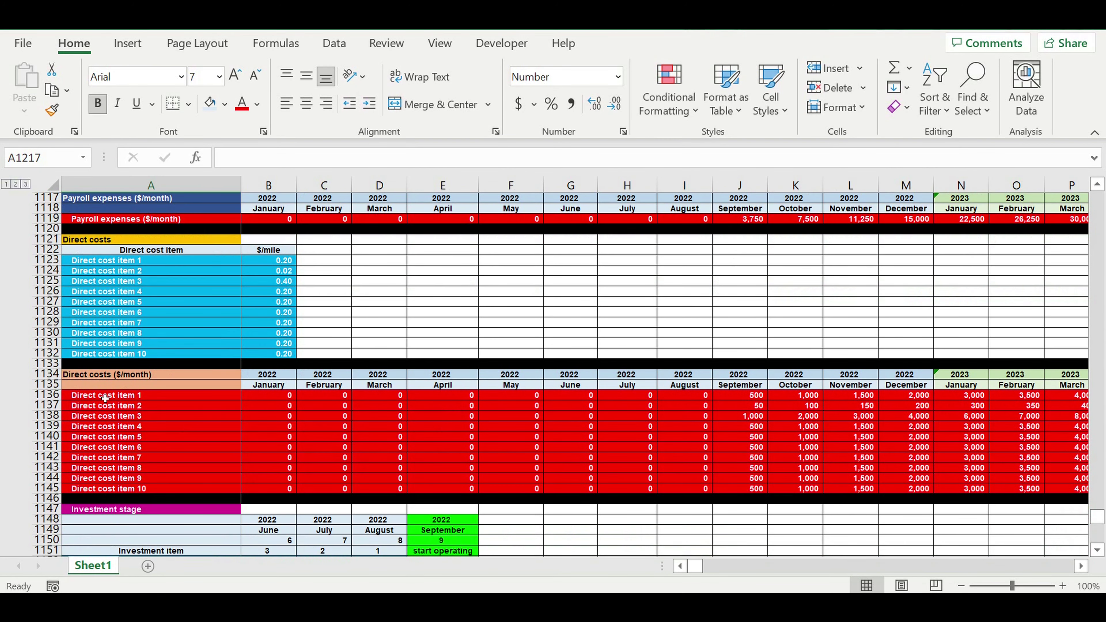
click(105, 396)
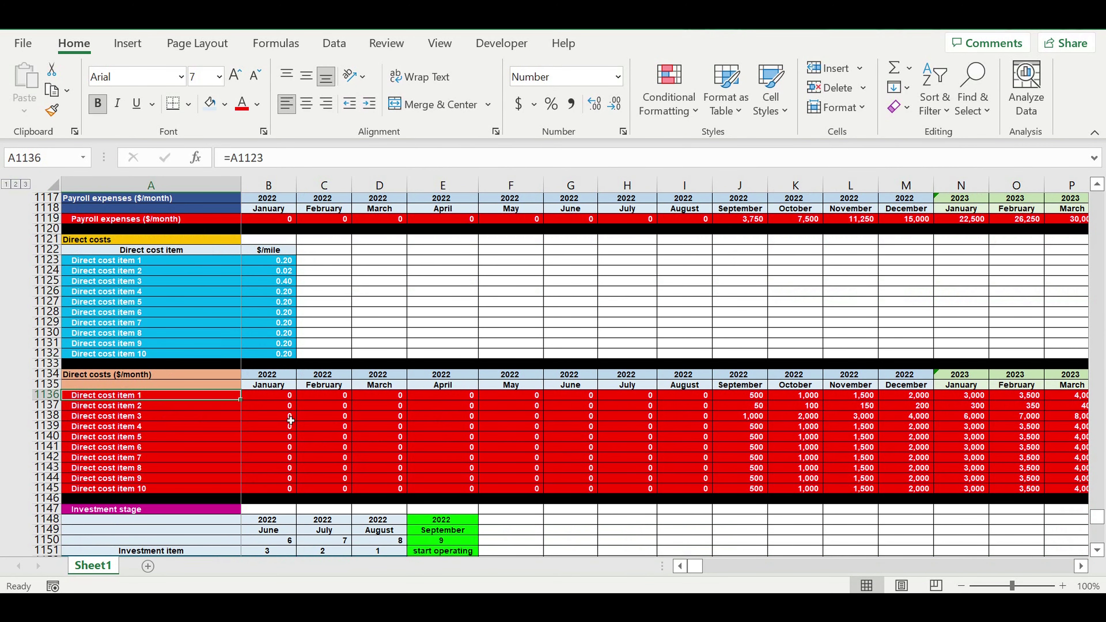
scroll(291, 420, down, 4)
key(Down)
scroll(565, 362, down, 4)
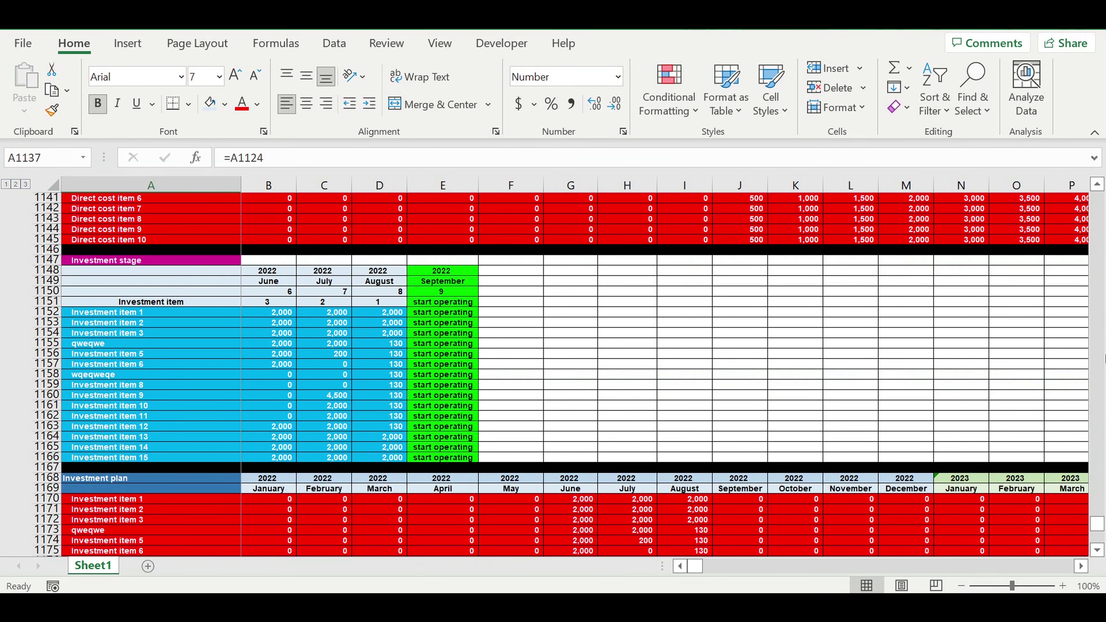
drag(1098, 526, 1098, 536)
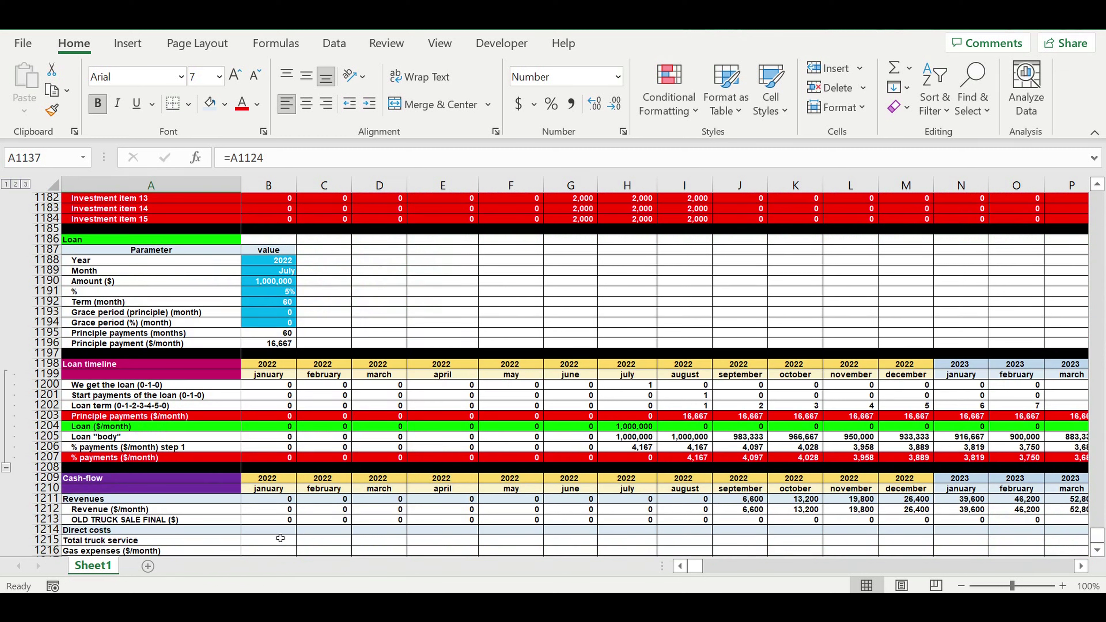
scroll(117, 516, down, 2)
click(116, 500)
text(=)
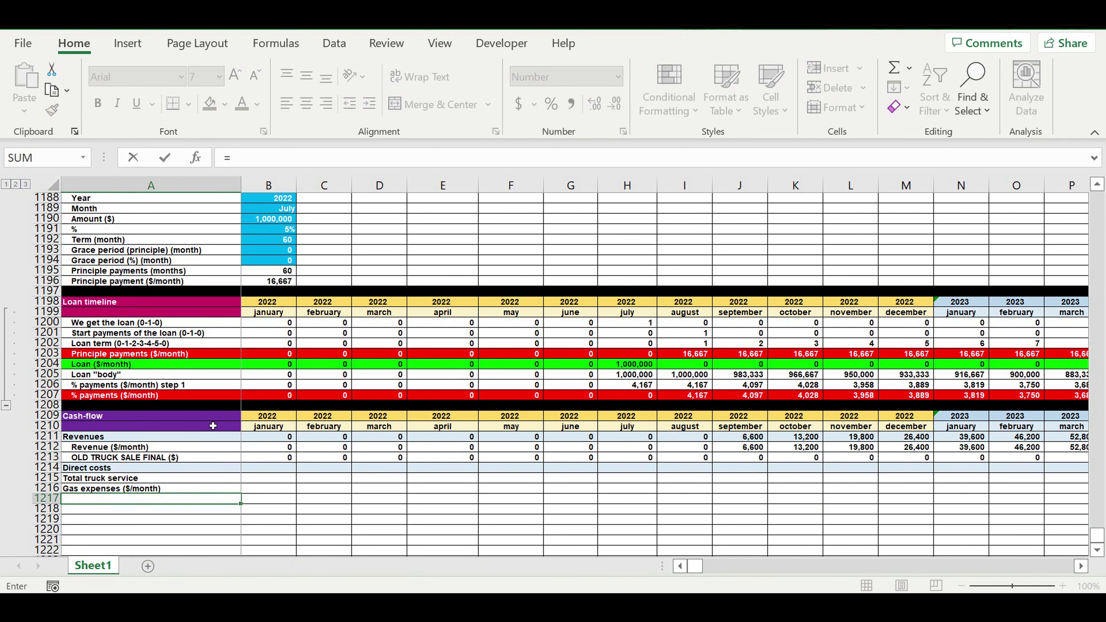
scroll(213, 417, up, 4)
scroll(213, 417, up, 8)
scroll(212, 416, up, 13)
click(220, 437)
key(Return)
scroll(223, 444, down, 4)
Fill the A1217 label link down to A1226 to cover Direct cost items 1 to 10, clearing the surplus cells below
click(220, 419)
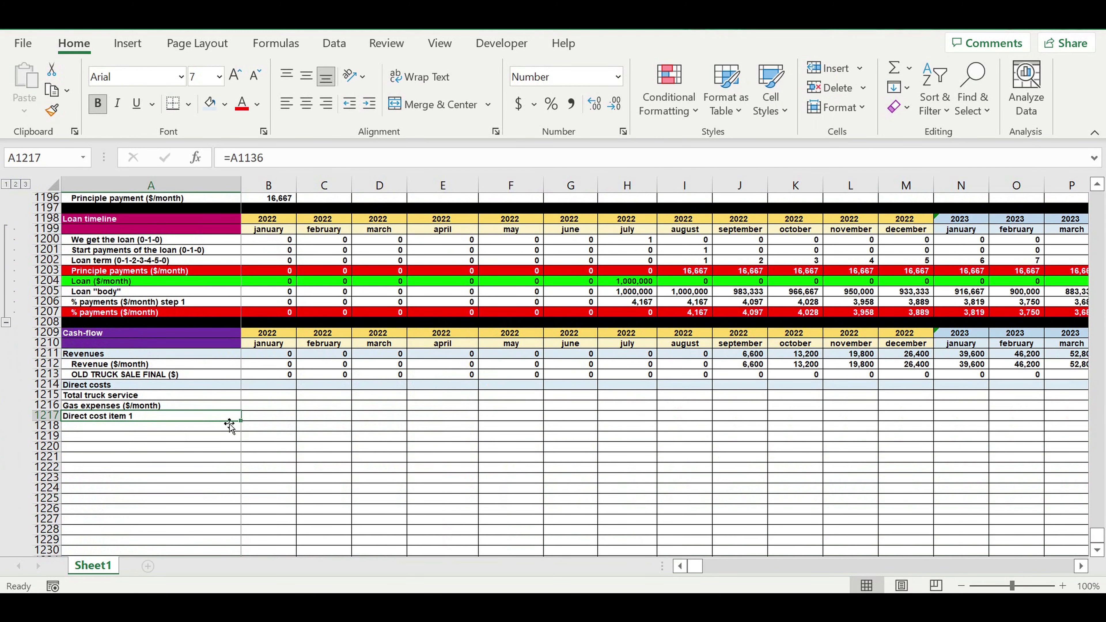
drag(247, 426, 224, 532)
drag(148, 521, 155, 528)
key(Delete)
click(129, 449)
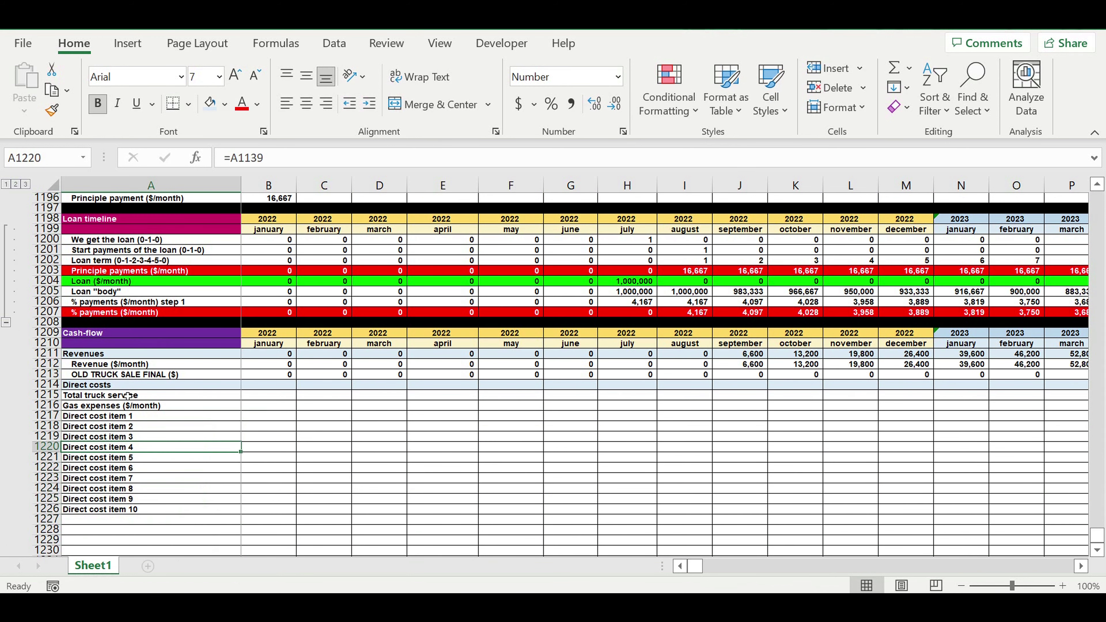
Extend the label links in A1215:A1226 into column B to bring in the January direct cost values
click(283, 389)
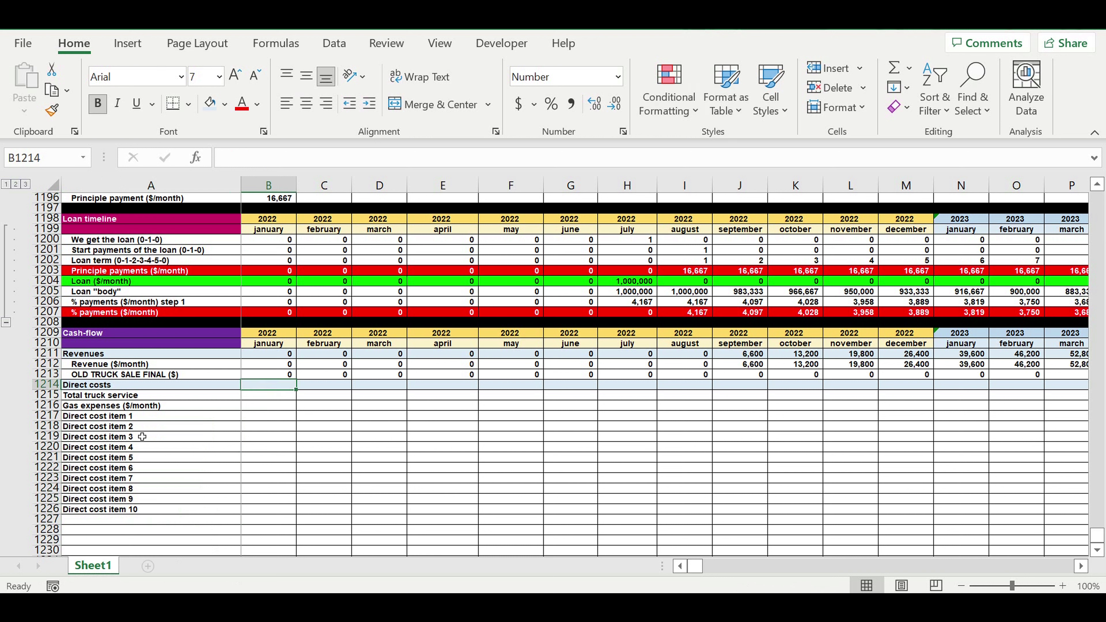
click(133, 395)
drag(135, 403, 279, 515)
Total the January direct costs in B1214 with the formula =SUM(B1215:B1226)
click(268, 385)
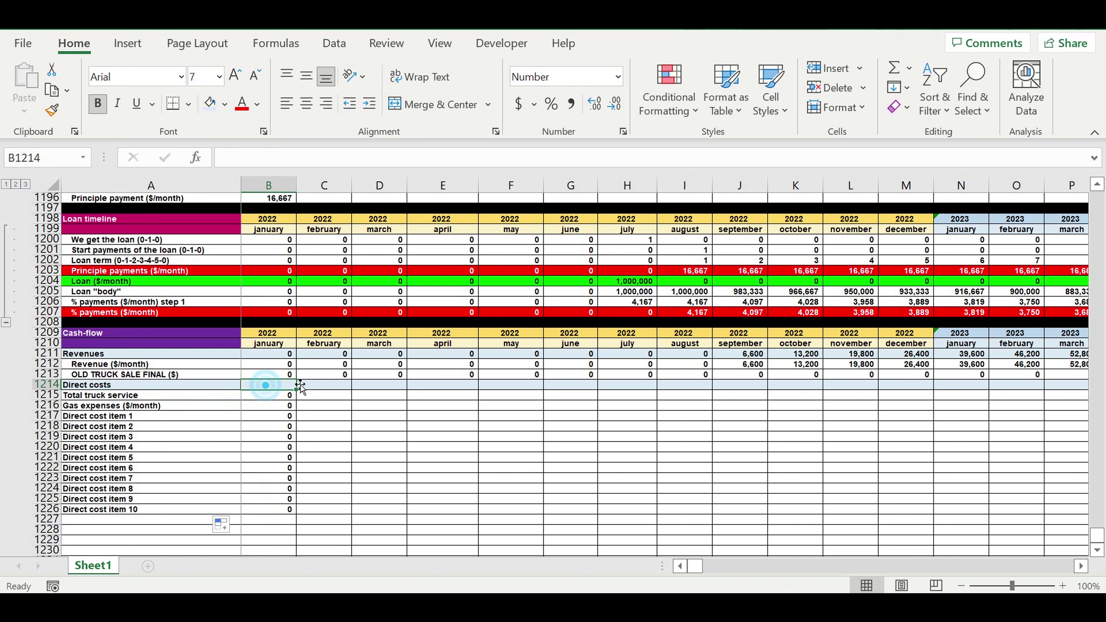
click(893, 67)
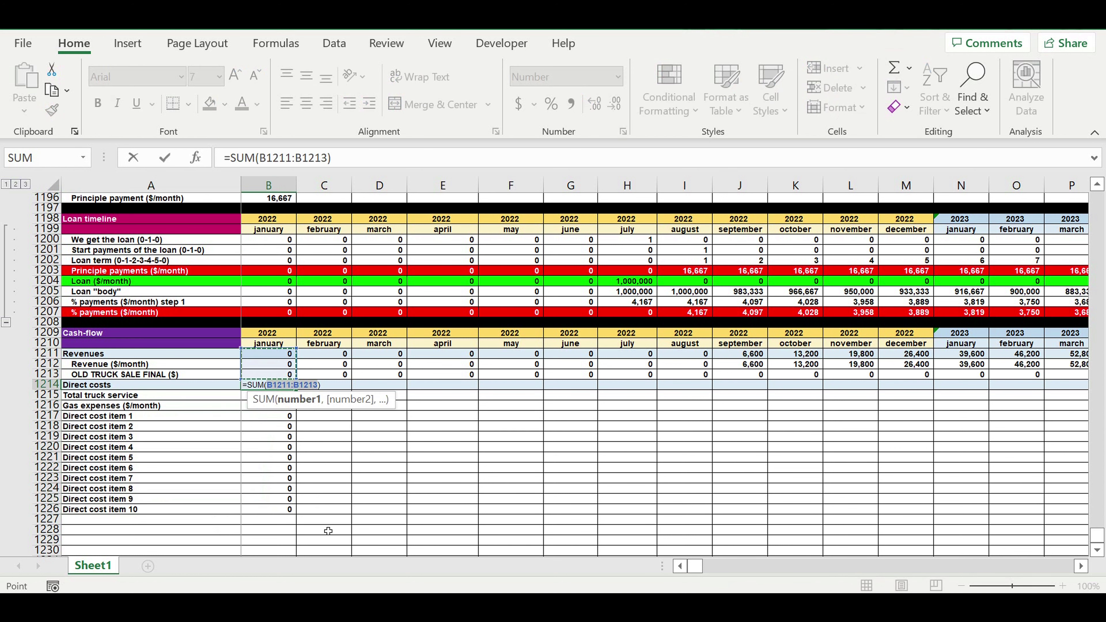
drag(274, 509, 268, 396)
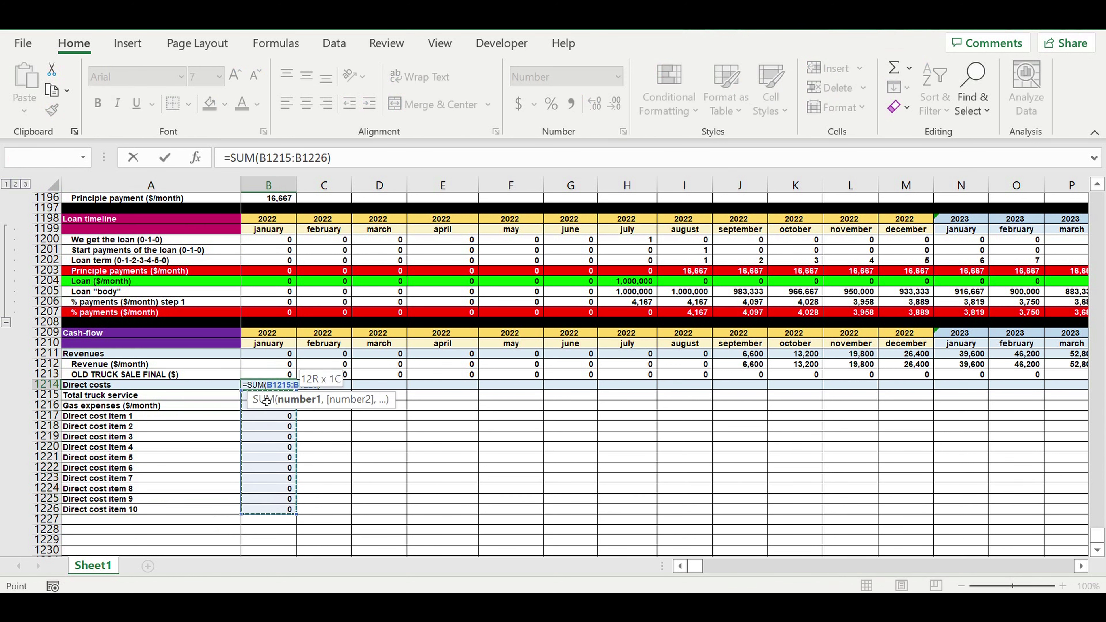
key(Return)
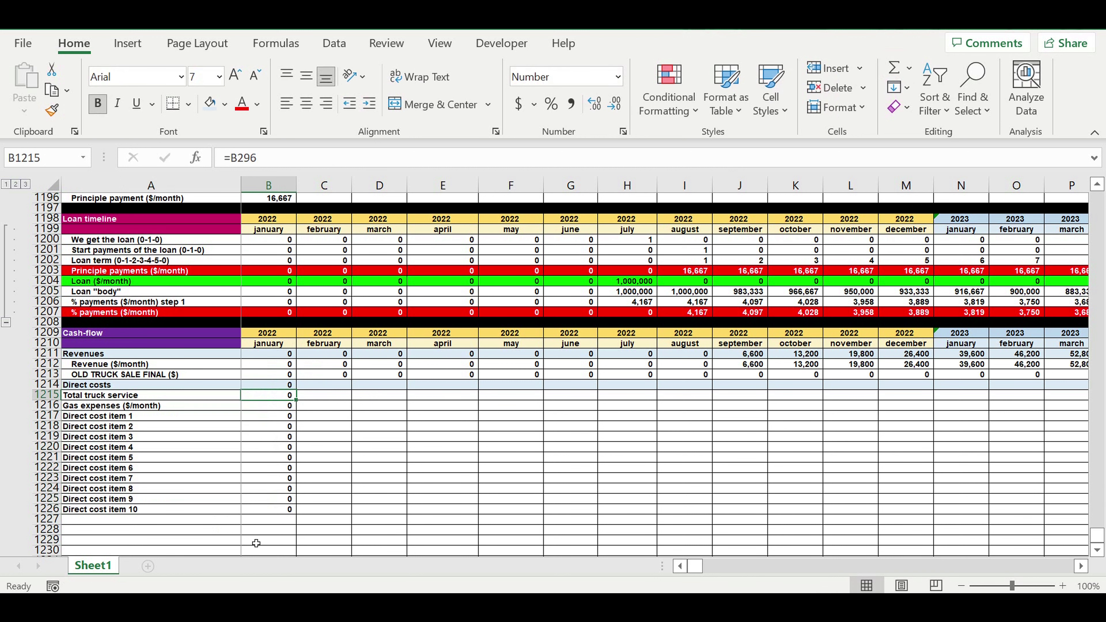
Indent the direct cost labels in A1215:A1226, and fill B1214:B1226 across all months through December 2031 (column DQ)
drag(100, 398, 110, 510)
click(369, 110)
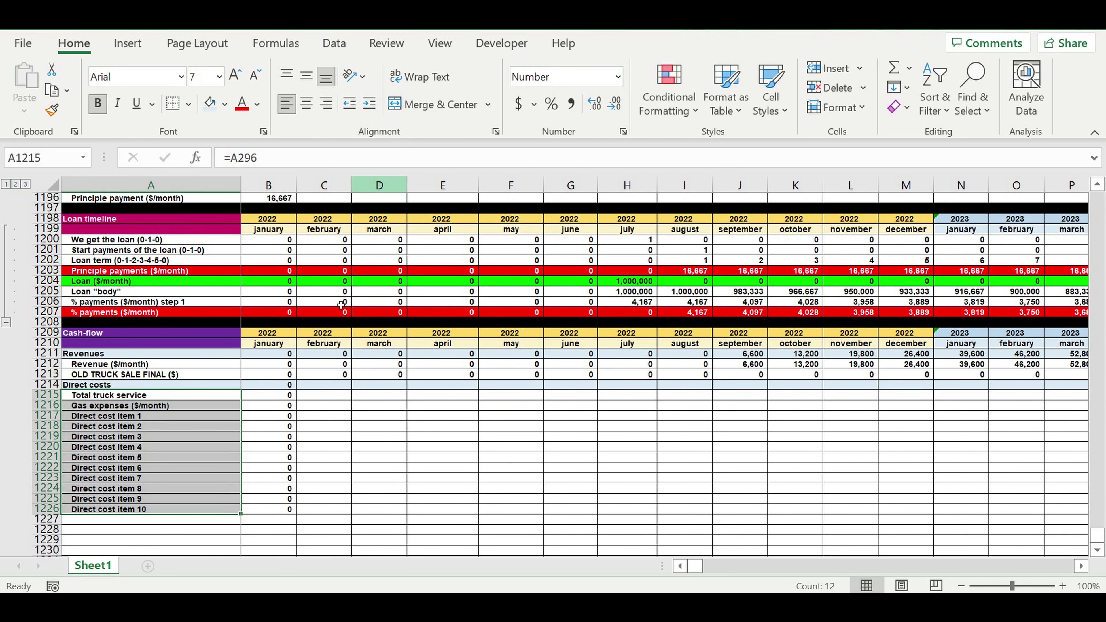
drag(281, 387, 900, 401)
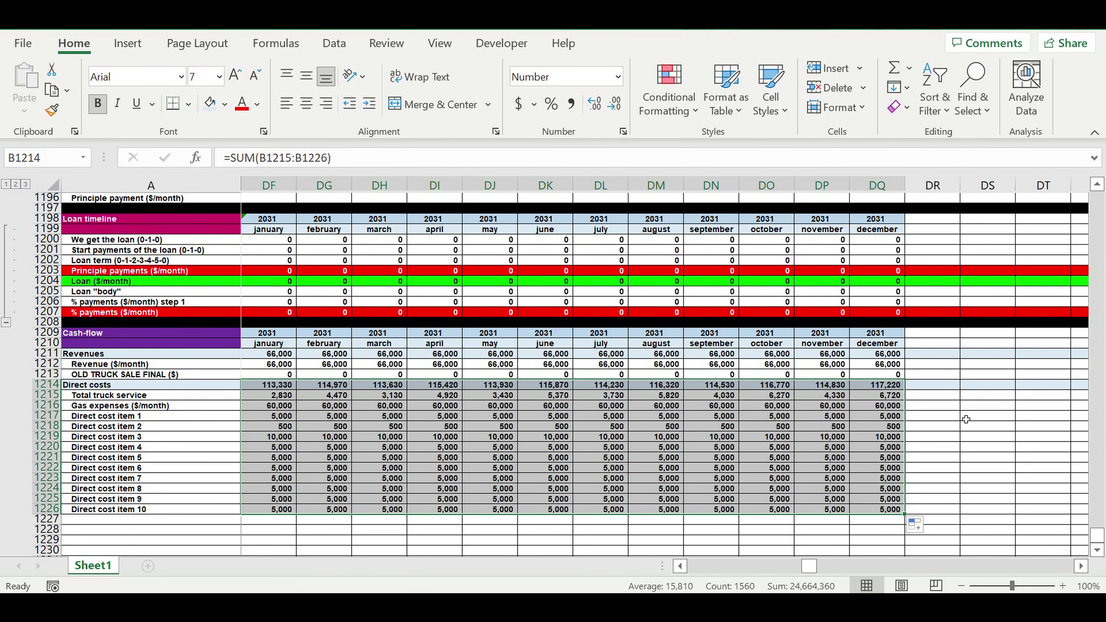
click(966, 420)
drag(809, 566, 390, 516)
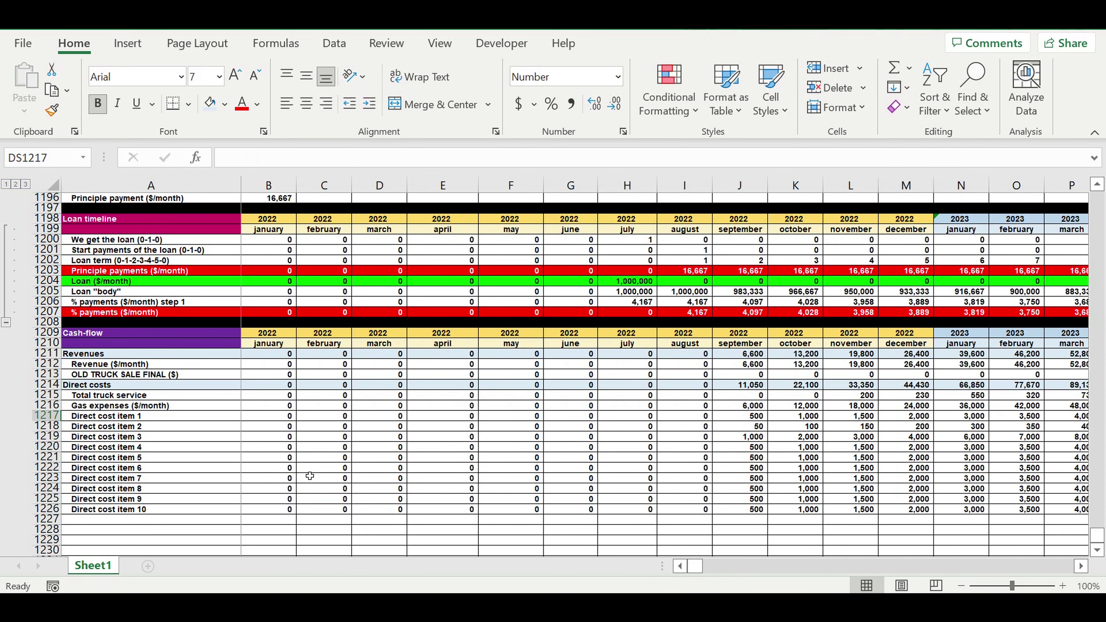
Copy the entire Direct costs total row 1214 and paste it into row 1227 below Direct cost item 10
scroll(190, 369, down, 3)
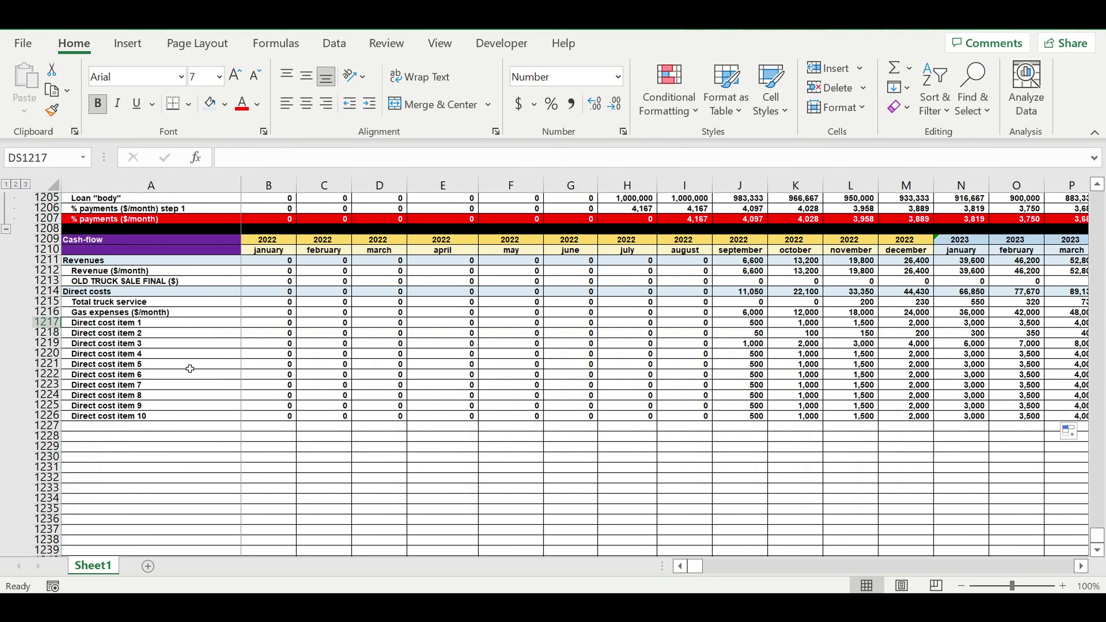
click(40, 291)
key(ctrl+c)
click(109, 426)
key(ctrl+v)
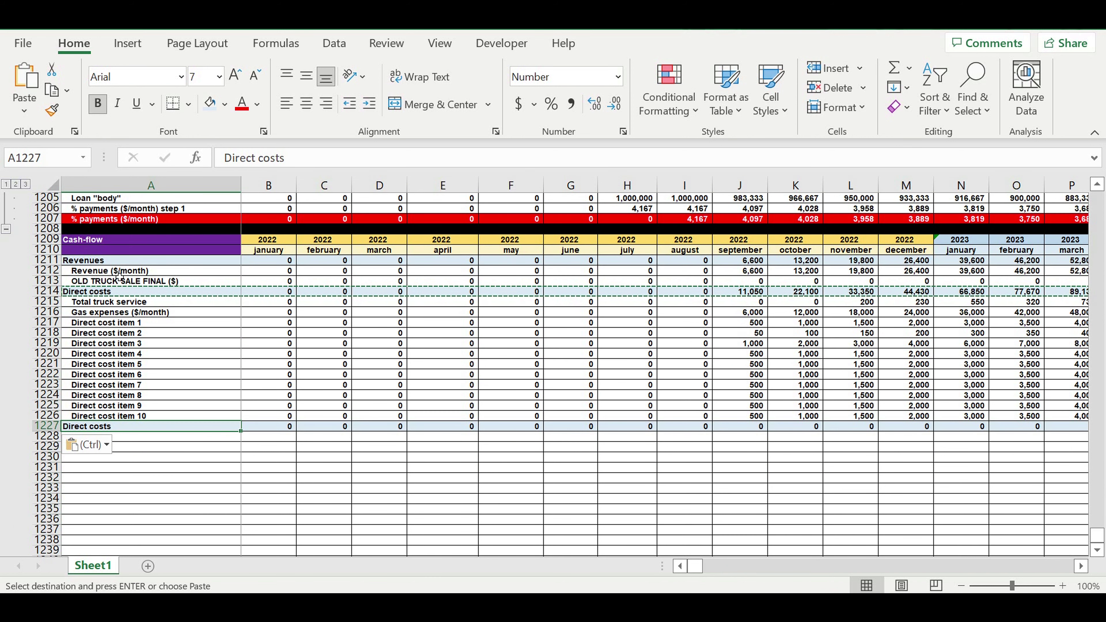
Rename the pasted total row's label in A1227 to "Fixed costs"
click(251, 164)
double_click(250, 164)
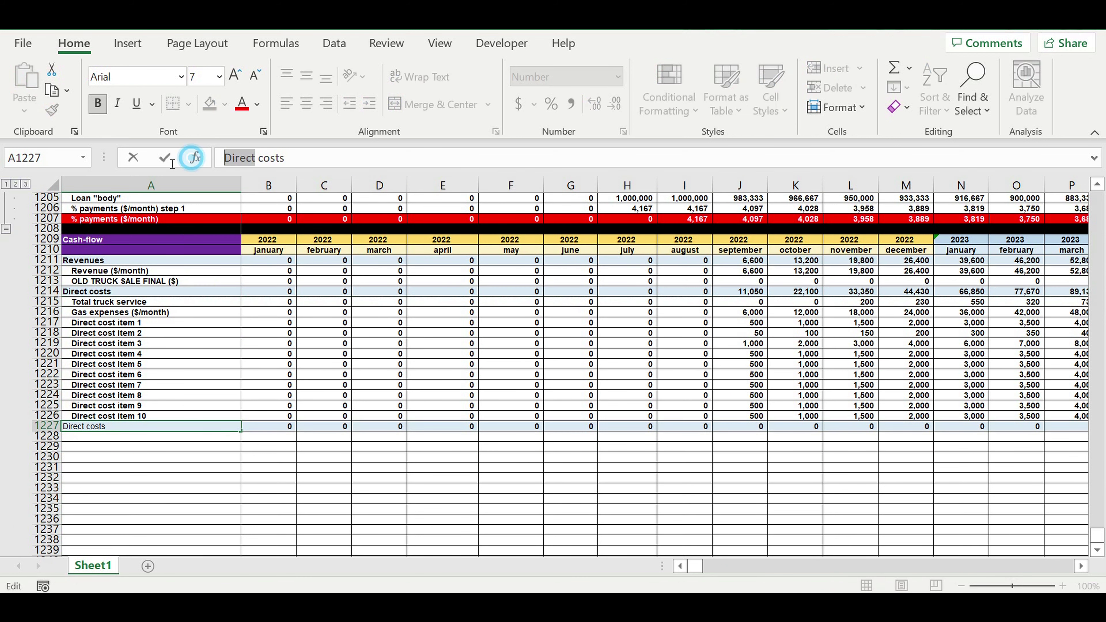
text(Fixed)
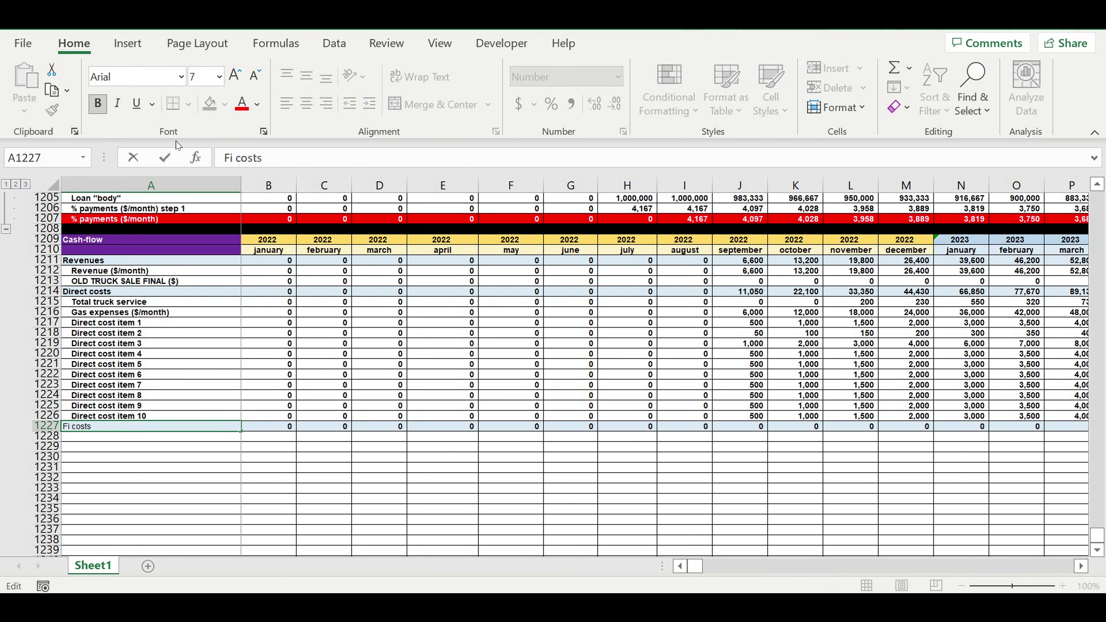
text( costs)
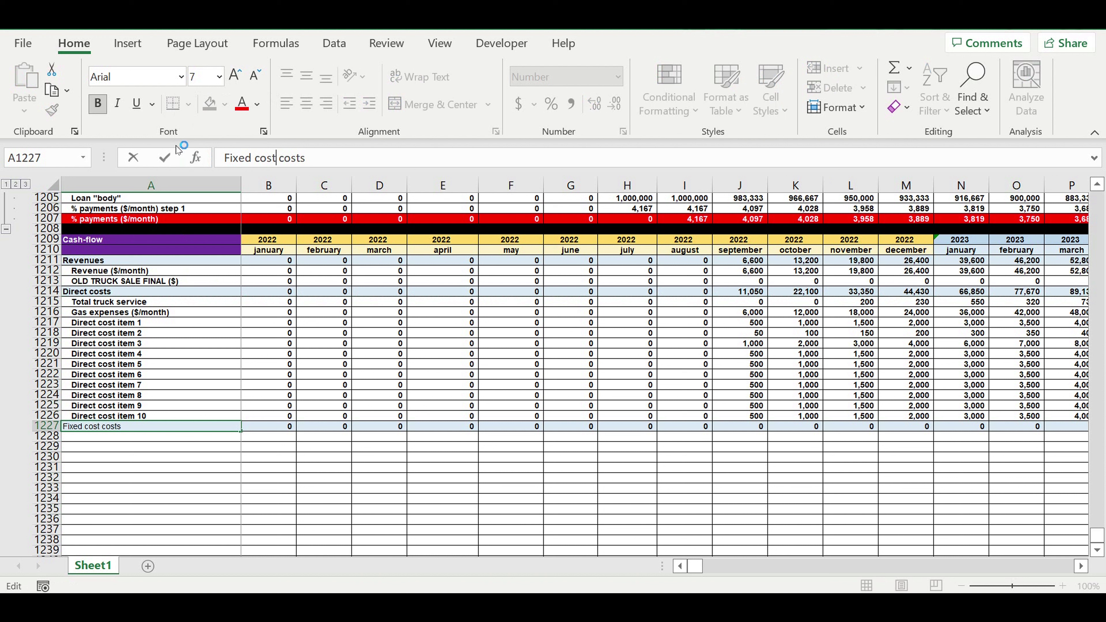
key(BackSpace)
key(BackSpace)
key(BackSpace)
key(BackSpace)
key(BackSpace)
key(BackSpace)
key(Return)
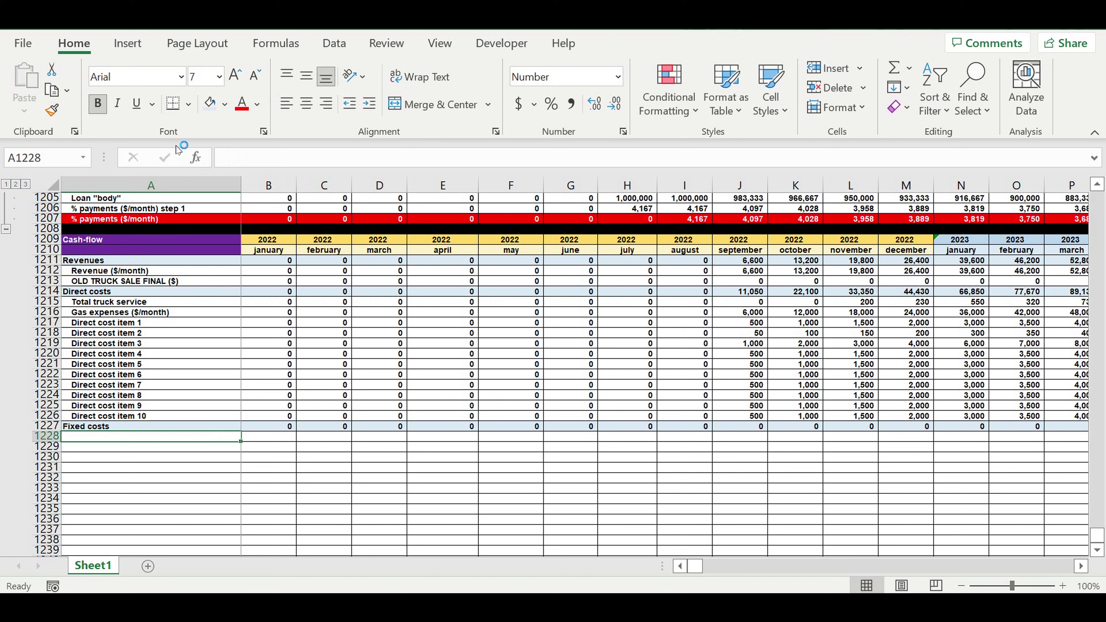
text(=)
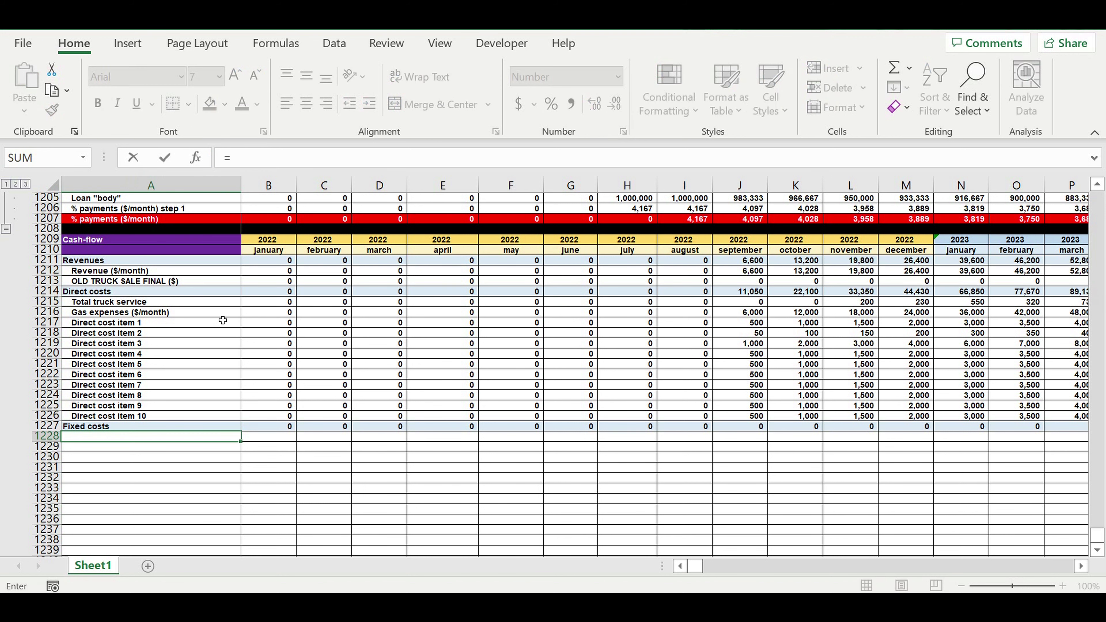
scroll(223, 314, up, 7)
scroll(222, 312, up, 7)
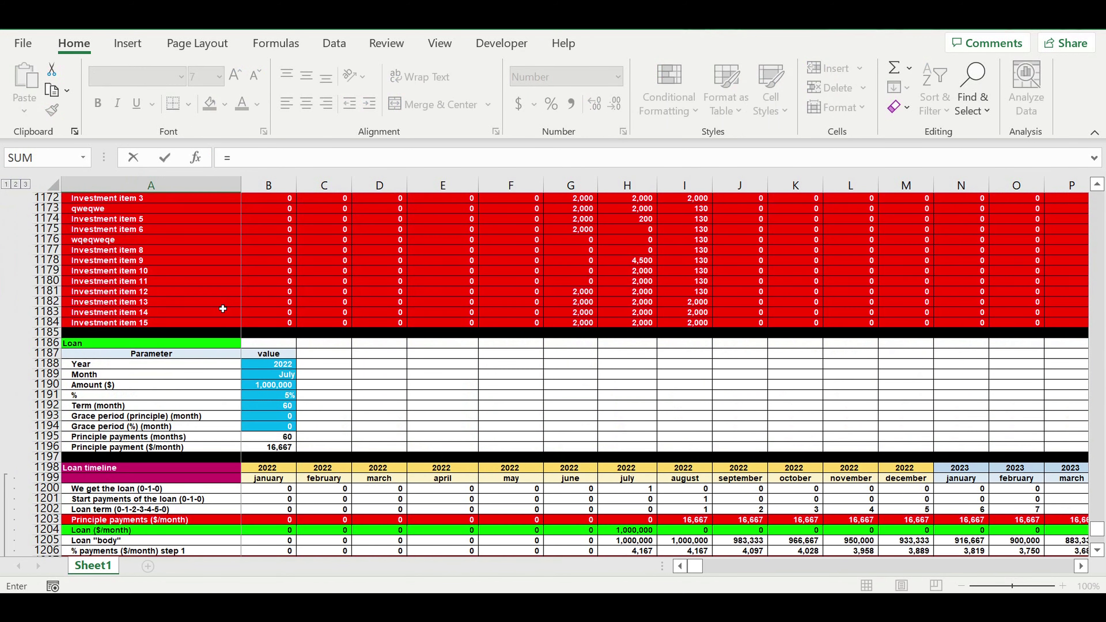
scroll(99, 290, up, 14)
click(115, 353)
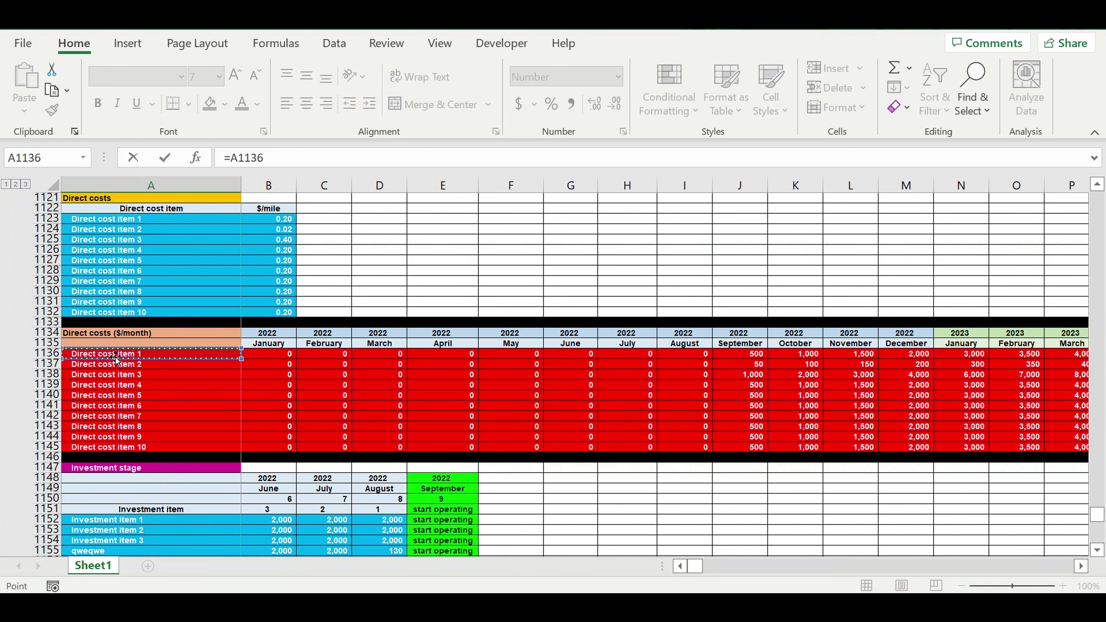
key(Return)
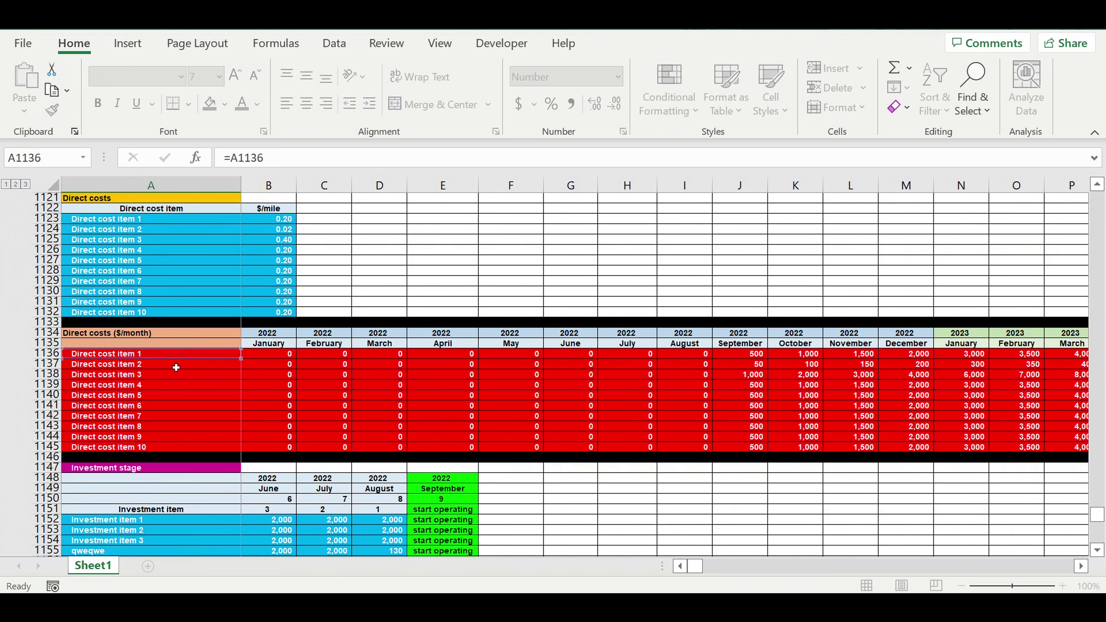
Link A1228 to the Fixed cost item 1 label of the monthly fixed costs table with the formula =A1099
click(110, 544)
text(=)
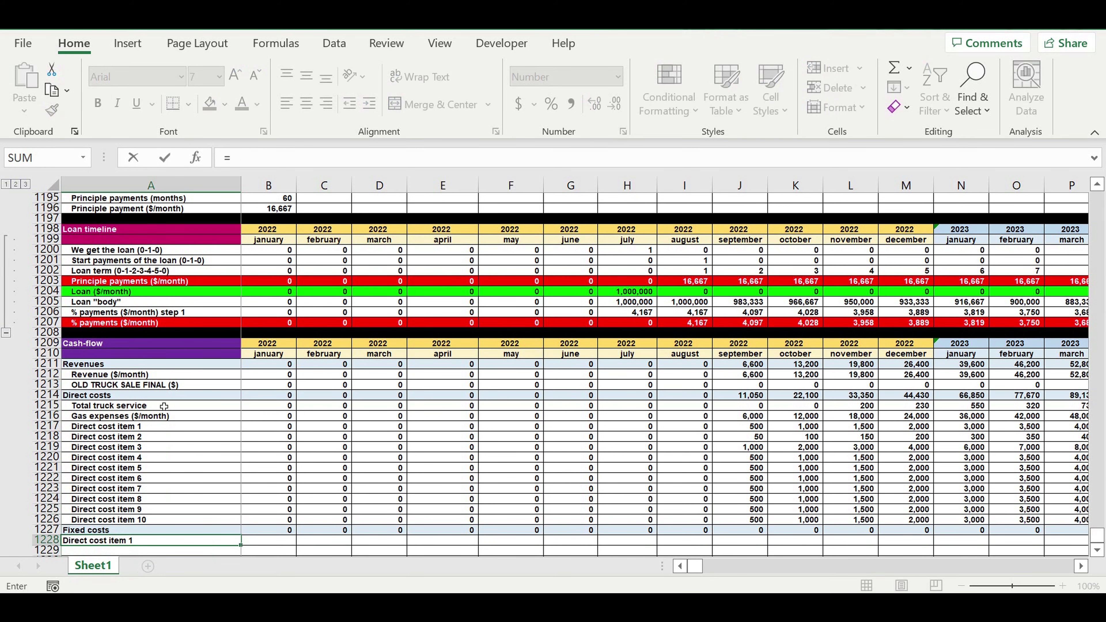
scroll(164, 407, up, 14)
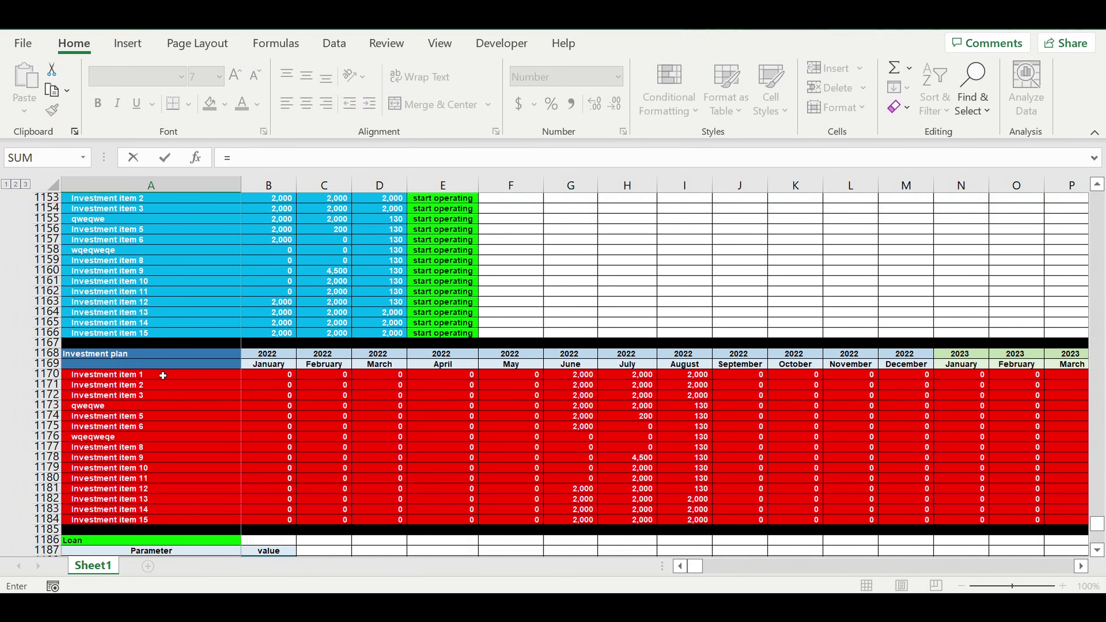
scroll(164, 385, up, 16)
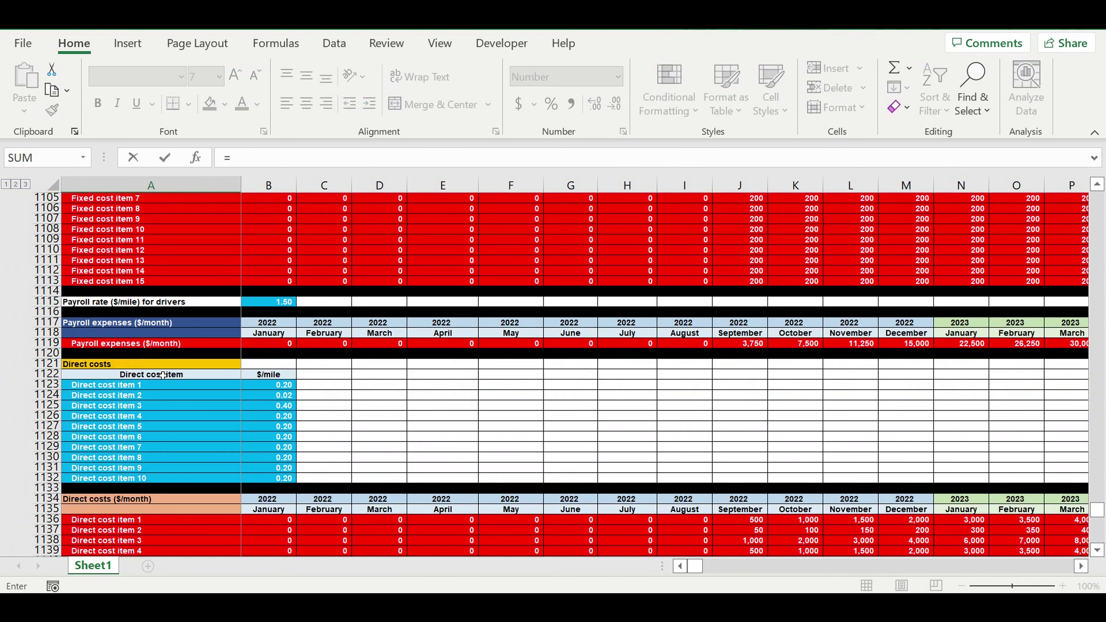
scroll(162, 376, up, 4)
click(131, 261)
key(Return)
Fill the label link in A1228 down to Fixed cost item 15 in A1242, and clear the surplus cells A1243:A1249
scroll(284, 455, down, 7)
click(128, 324)
drag(240, 327, 242, 530)
drag(173, 479, 173, 539)
key(Delete)
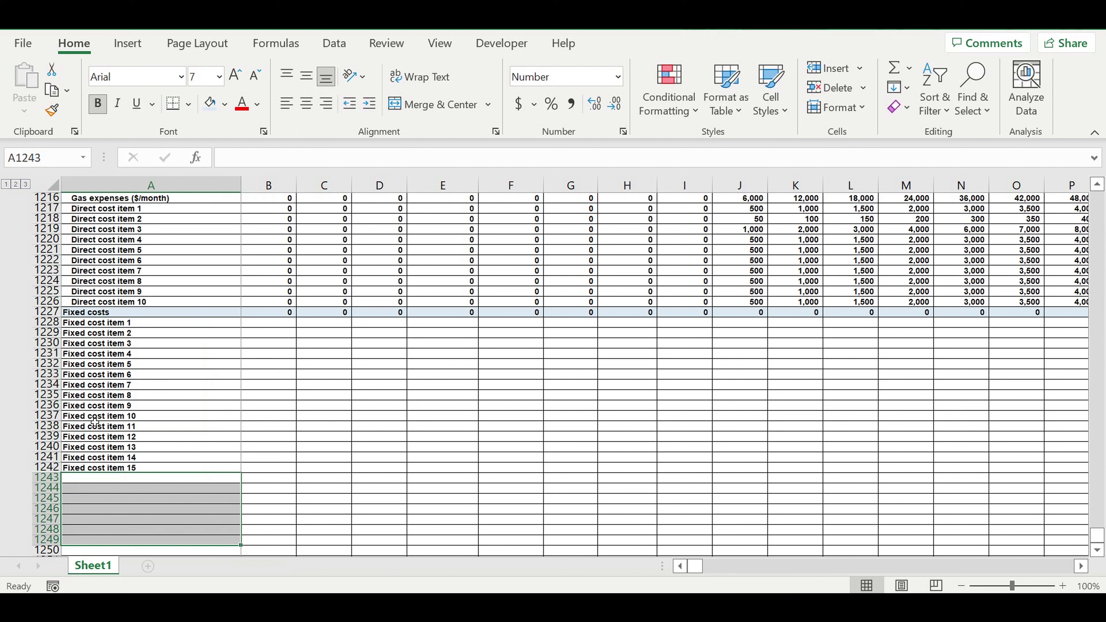
Extend the fixed cost links in A1228:A1242 into column B for January, and indent the labels in column A
click(95, 394)
drag(131, 323, 148, 468)
drag(244, 476, 296, 466)
drag(129, 325, 121, 468)
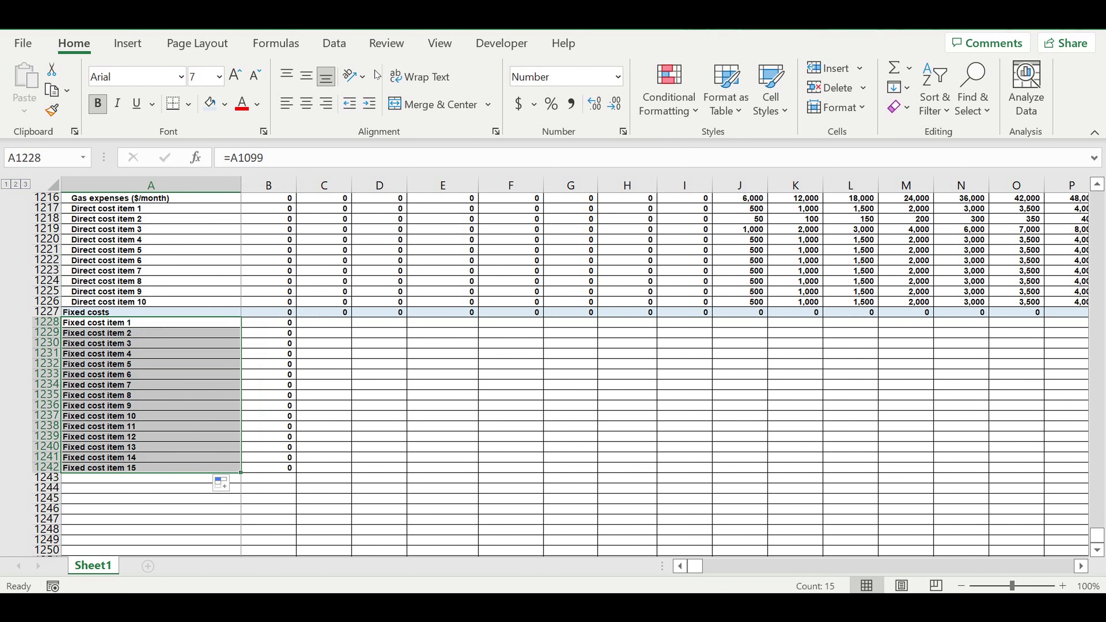
click(369, 103)
Extend the January Fixed costs total in B1227 to cover all fifteen items with =SUM(B1228:B1242)
click(271, 313)
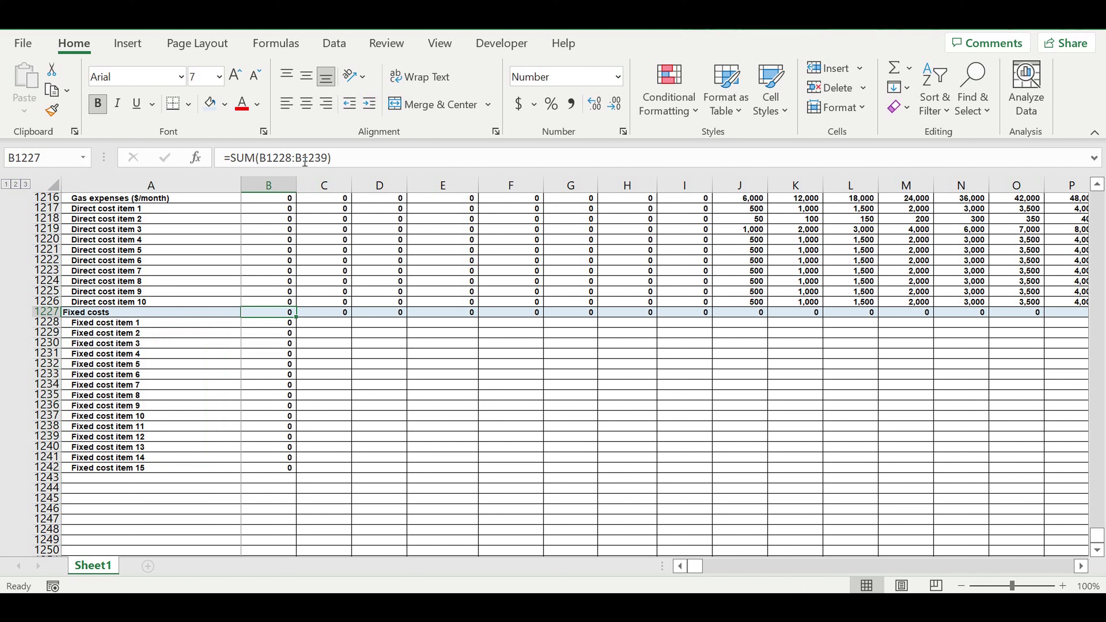
click(358, 157)
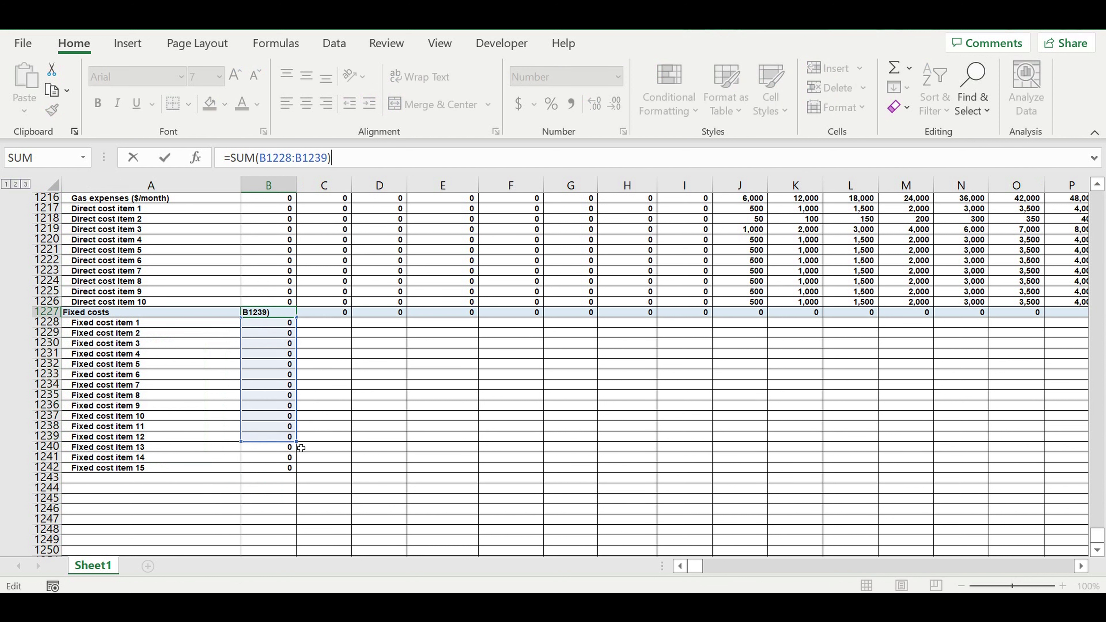
drag(297, 441, 314, 469)
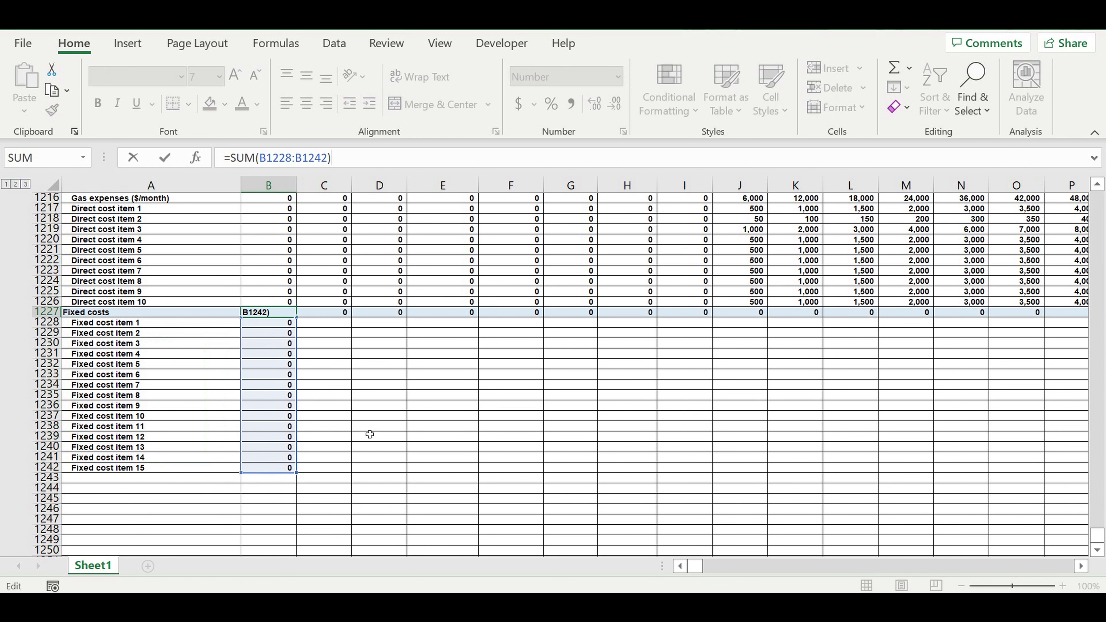
key(ctrl+Return)
Fill the fixed cost total and item formulas in B1227:B1242 across all months through column DQ
drag(273, 313, 273, 468)
drag(296, 473, 1094, 472)
drag(1020, 345, 678, 339)
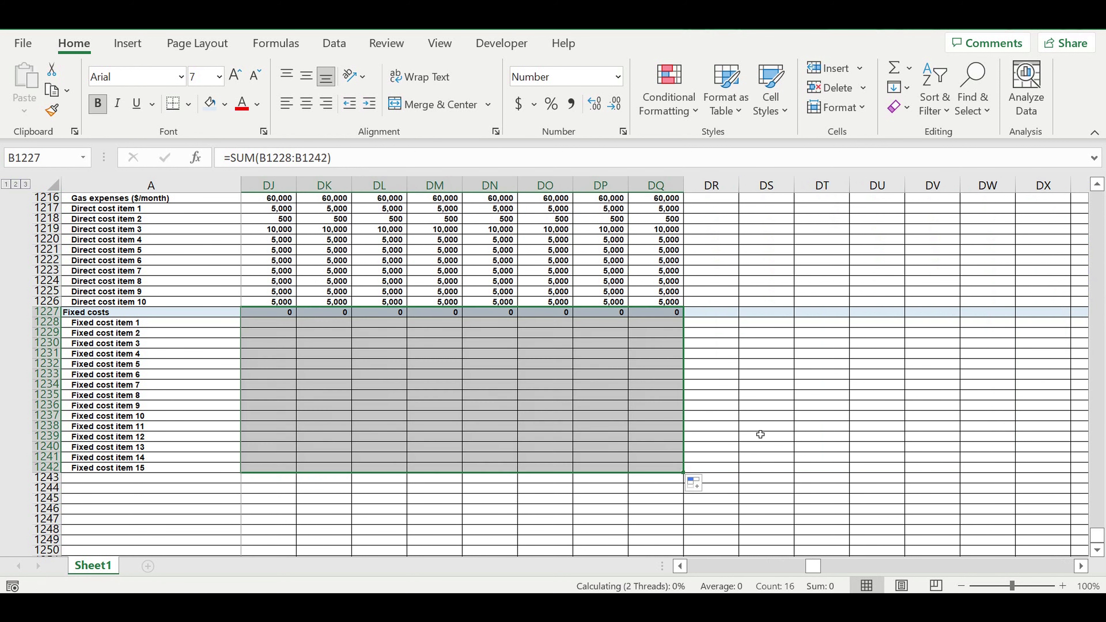
drag(813, 569, 421, 568)
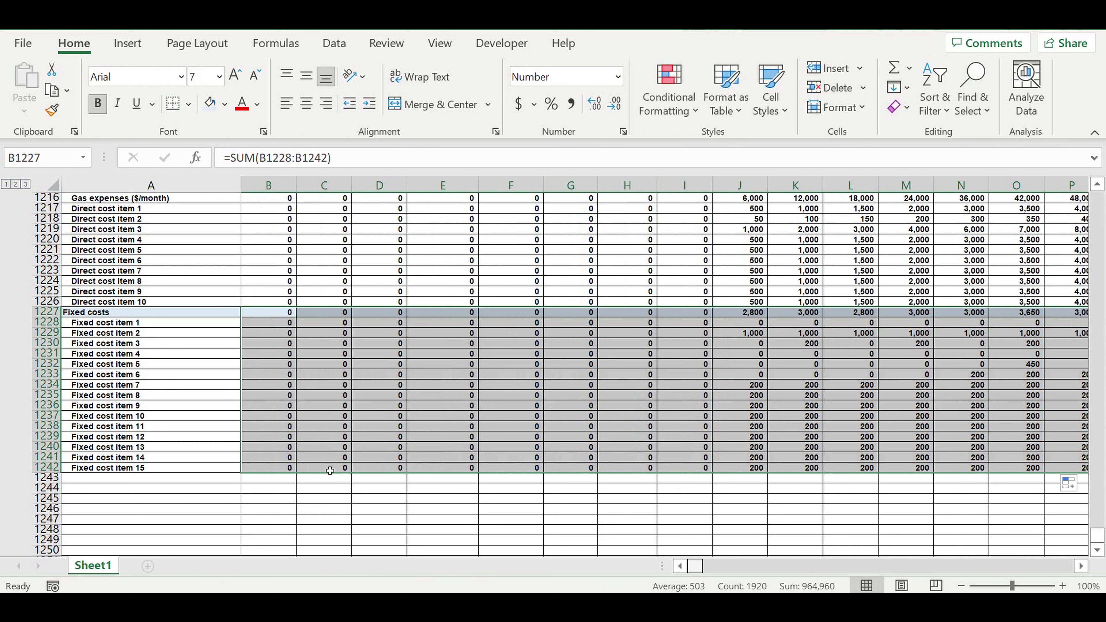
click(190, 523)
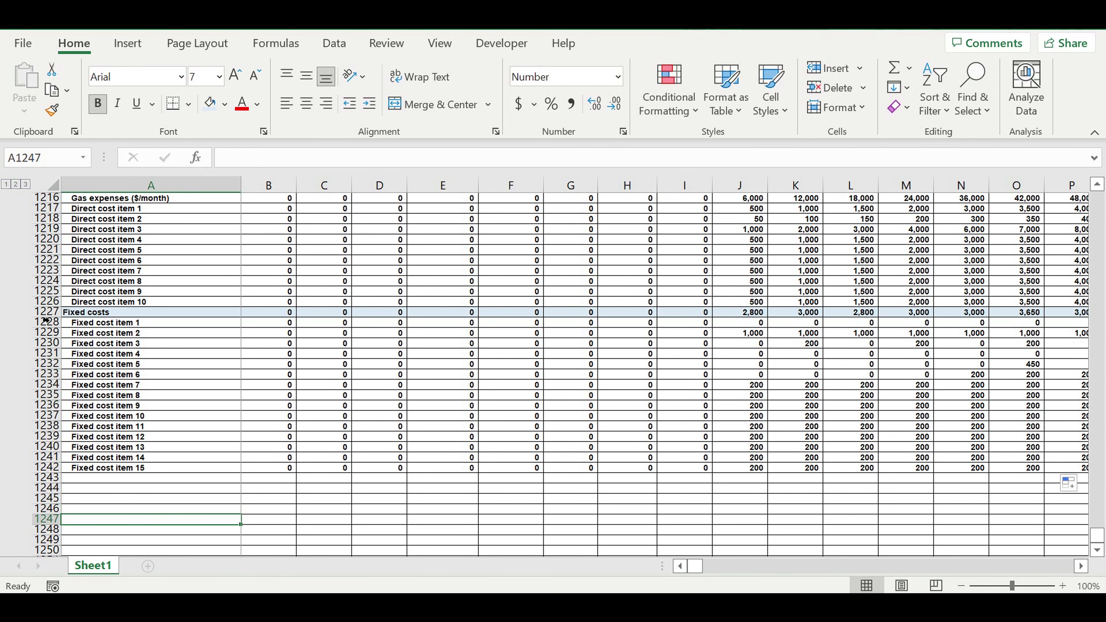
Copy the entire Fixed costs total row 1227 into row 1243, and rename its label in A1243 to "Payroll"
click(43, 312)
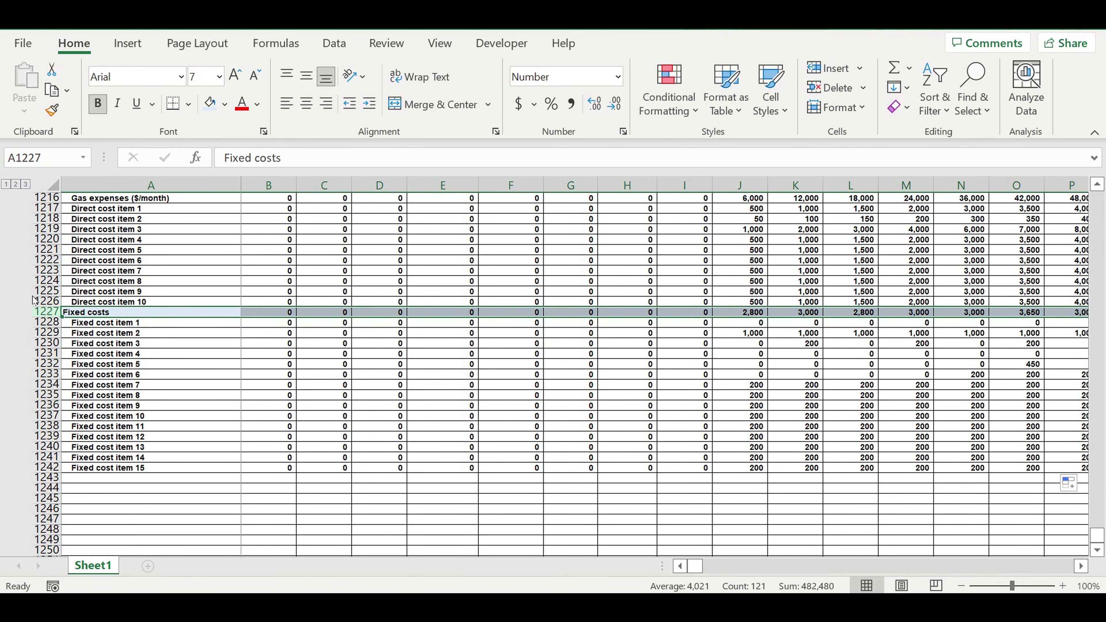
key(ctrl+c)
click(100, 481)
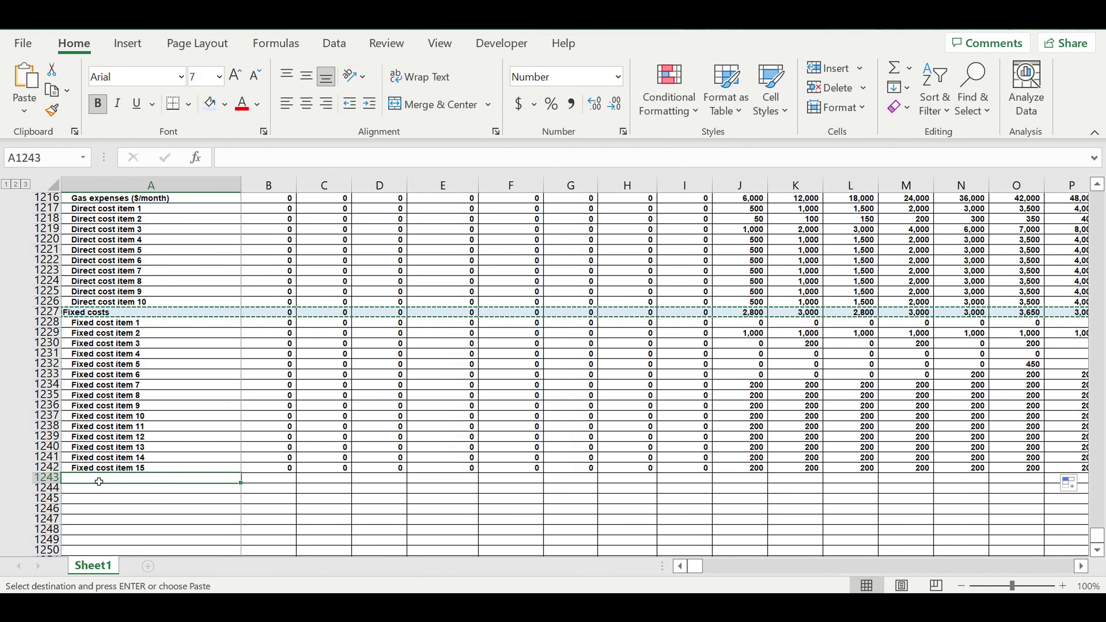
key(ctrl+v)
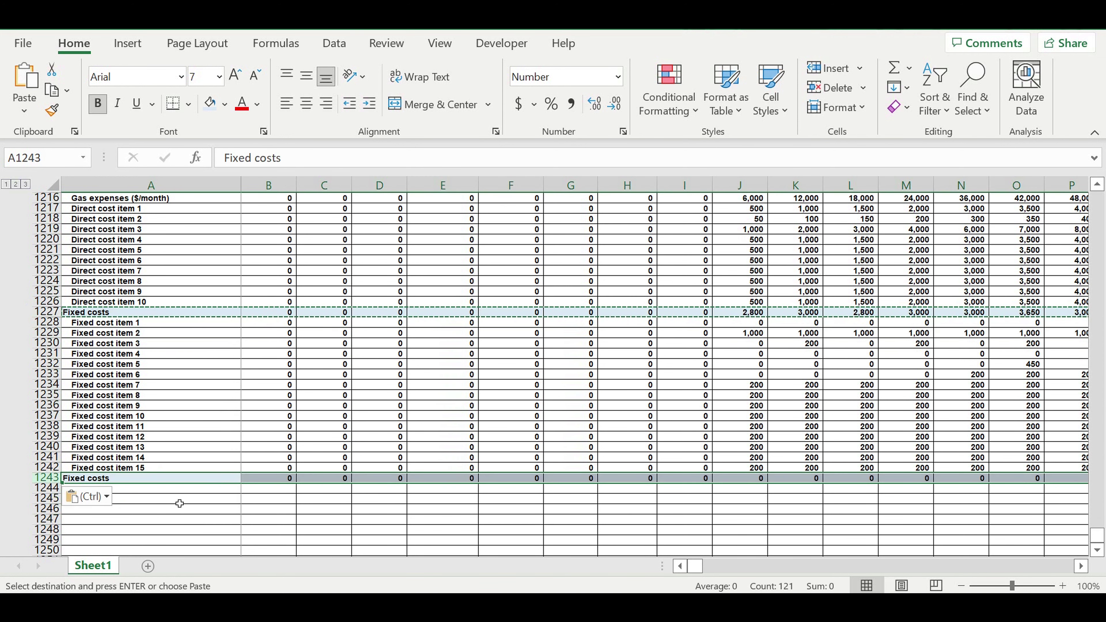
click(178, 503)
click(126, 480)
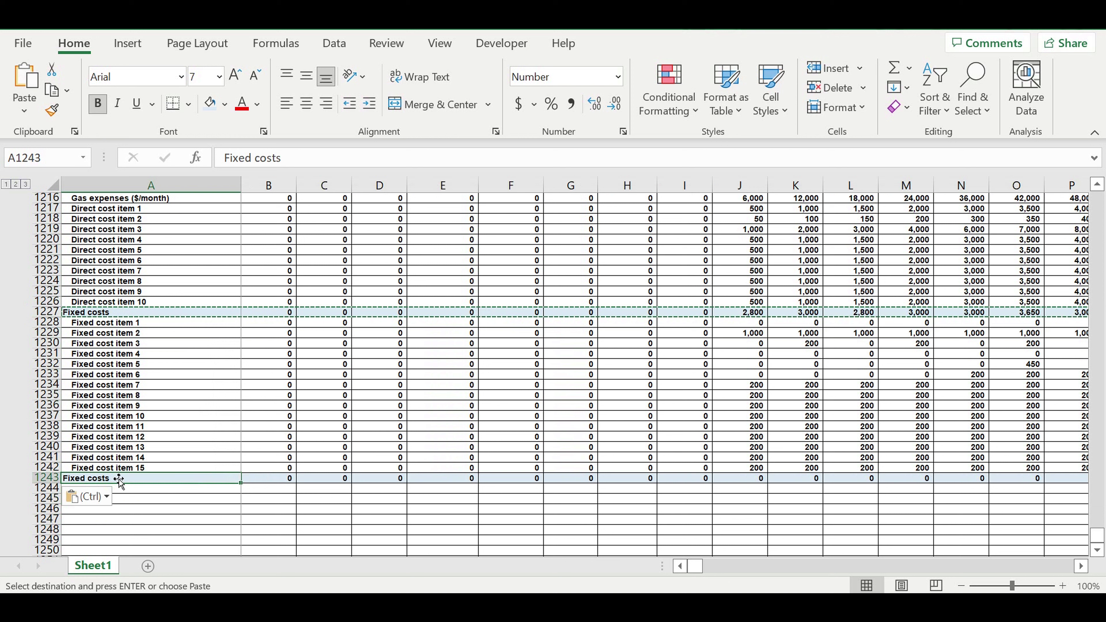
text(Payroll)
key(Return)
Link A1244 to the red Payroll expenses ($/month) row label with the formula =A1119
text(=)
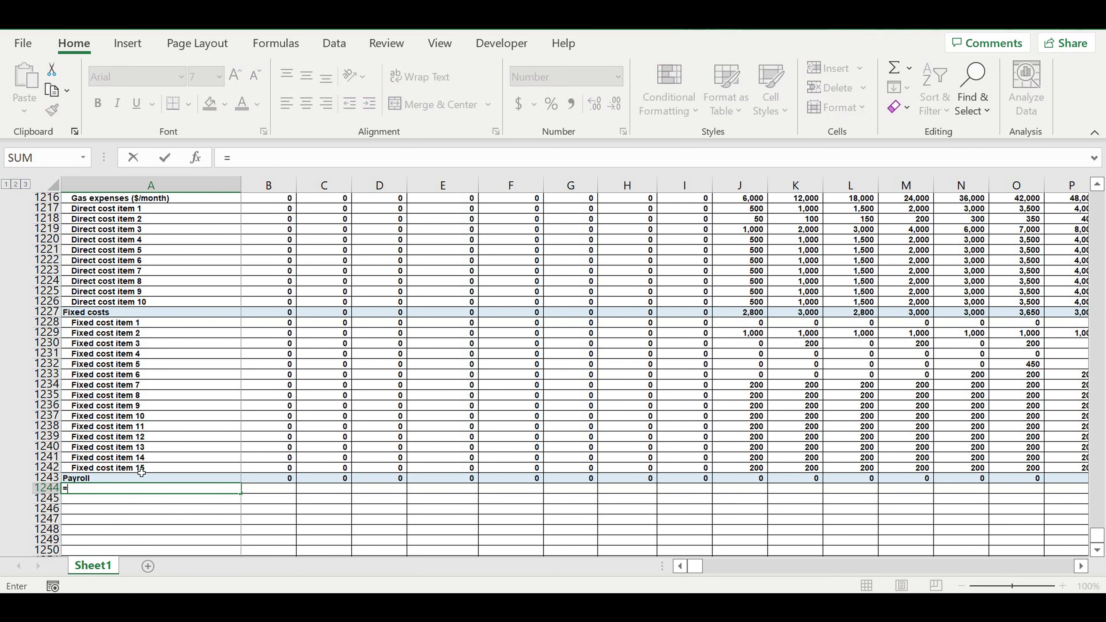
scroll(216, 407, up, 10)
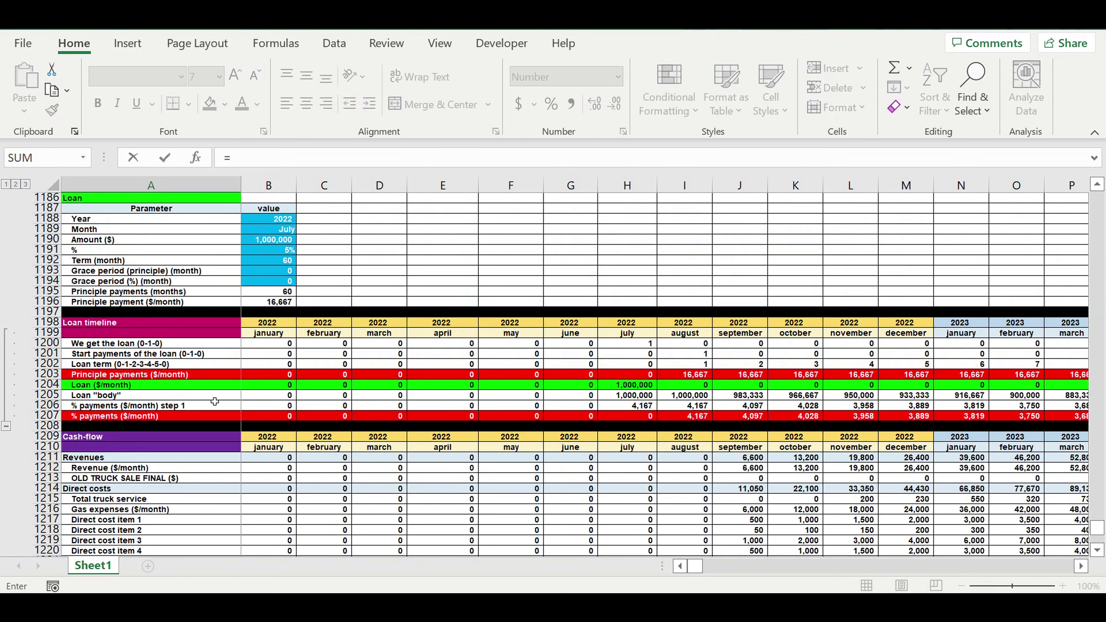
scroll(215, 401, up, 4)
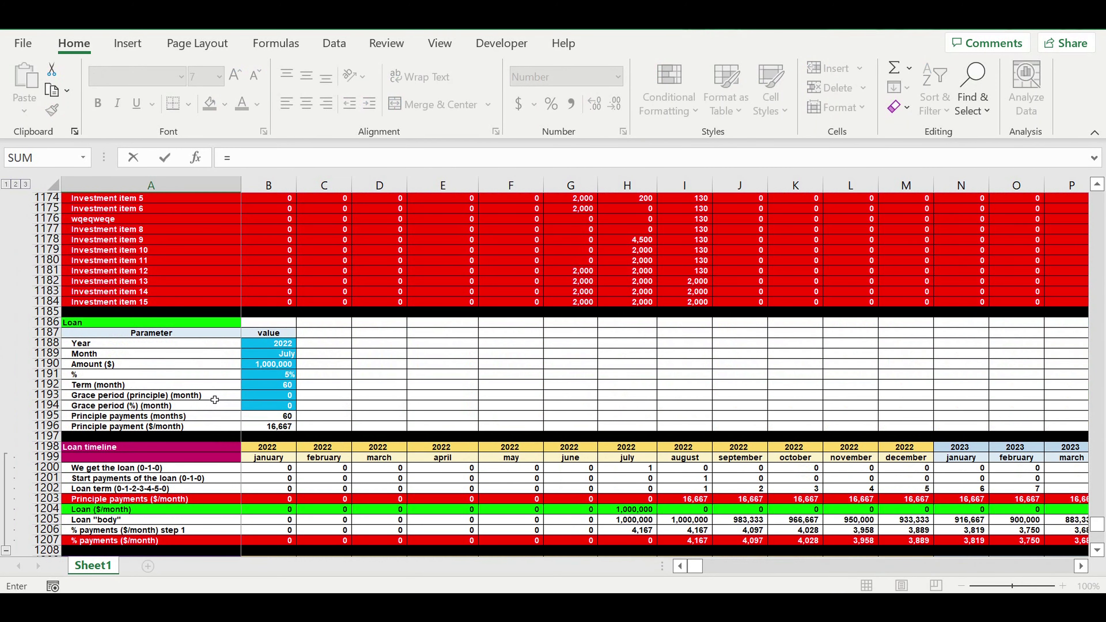
scroll(215, 400, up, 7)
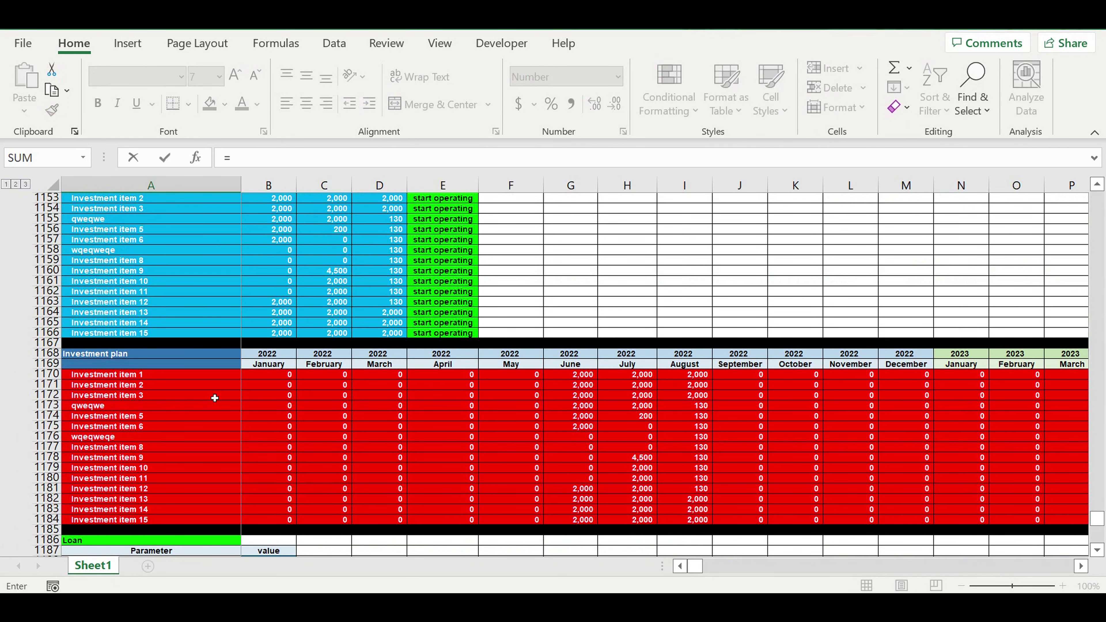
scroll(215, 398, up, 11)
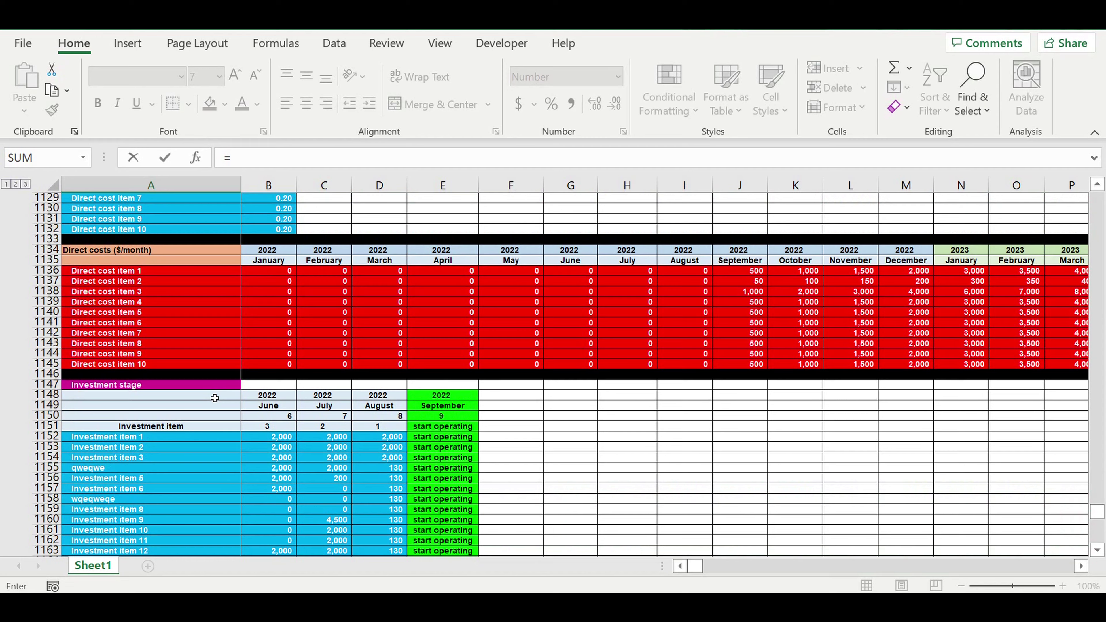
scroll(214, 398, up, 6)
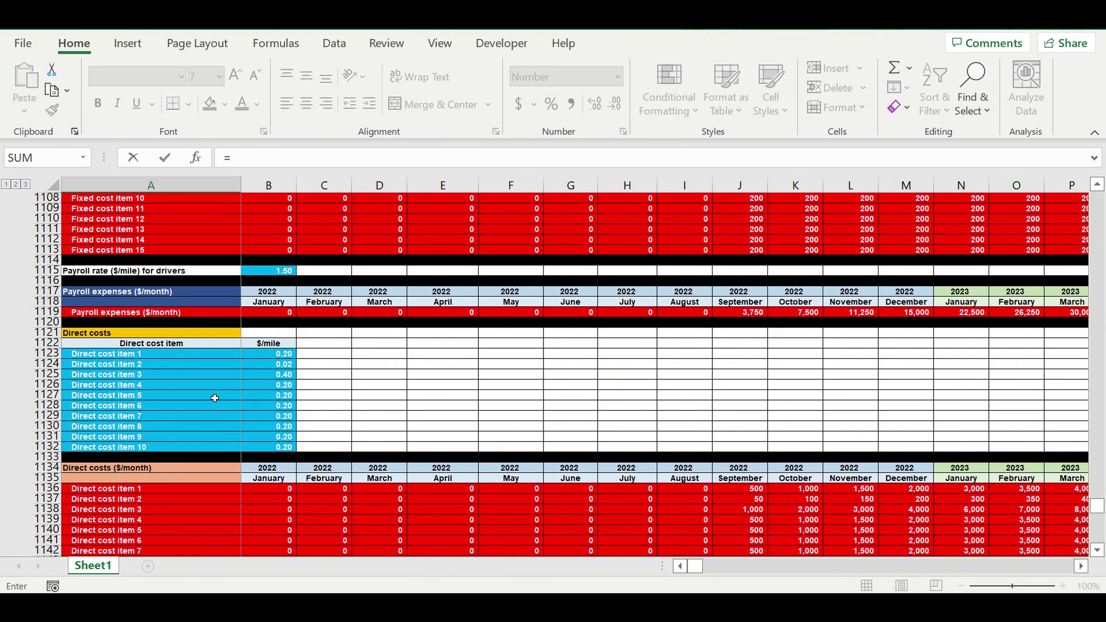
click(105, 375)
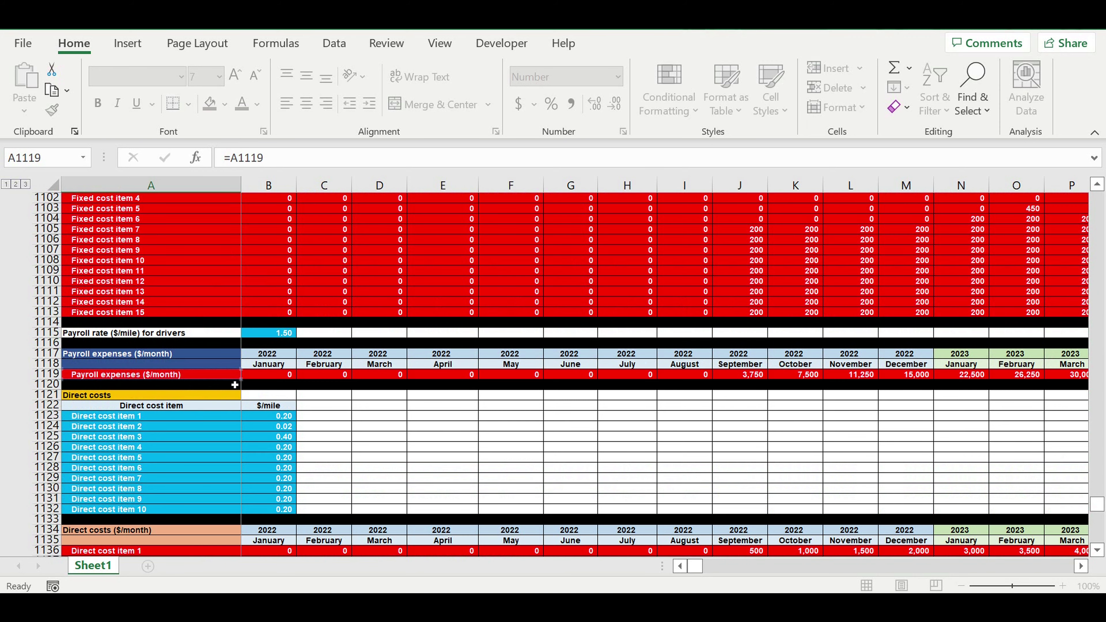
key(Return)
Extend the Payroll expenses link from A1244 into B1244 for January, and indent the label in A1244
scroll(331, 418, down, 2)
click(213, 478)
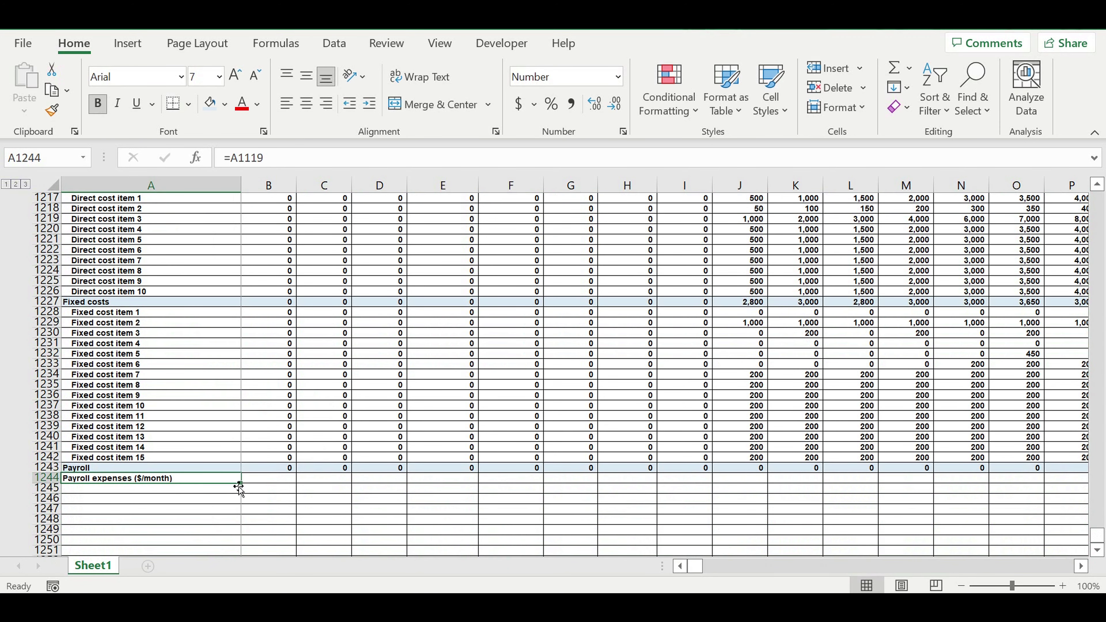
drag(248, 488, 301, 489)
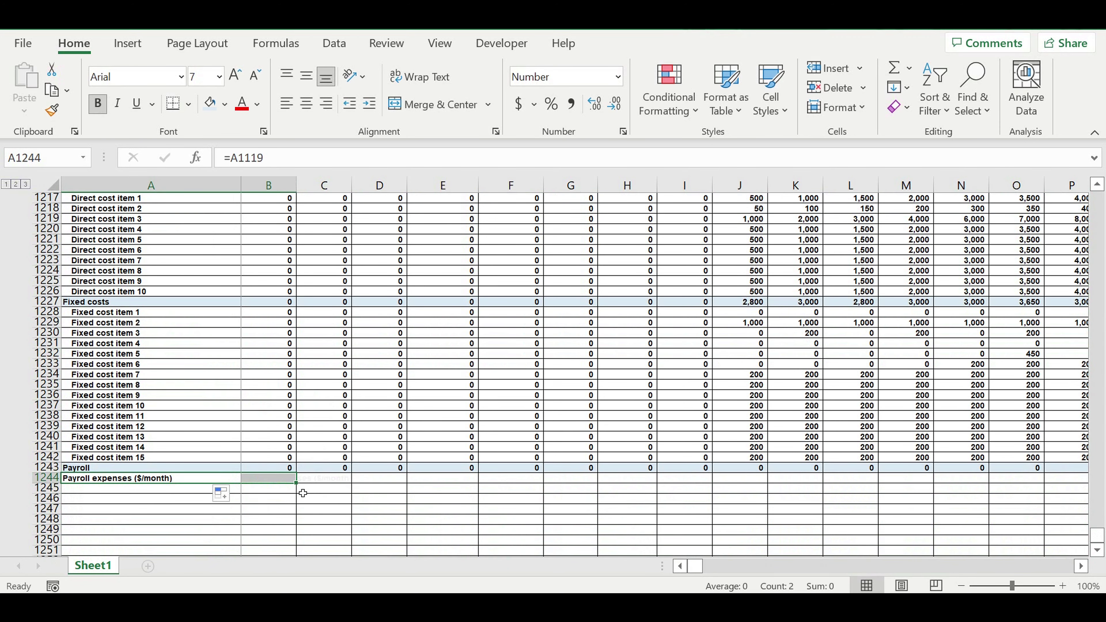
click(287, 511)
click(170, 479)
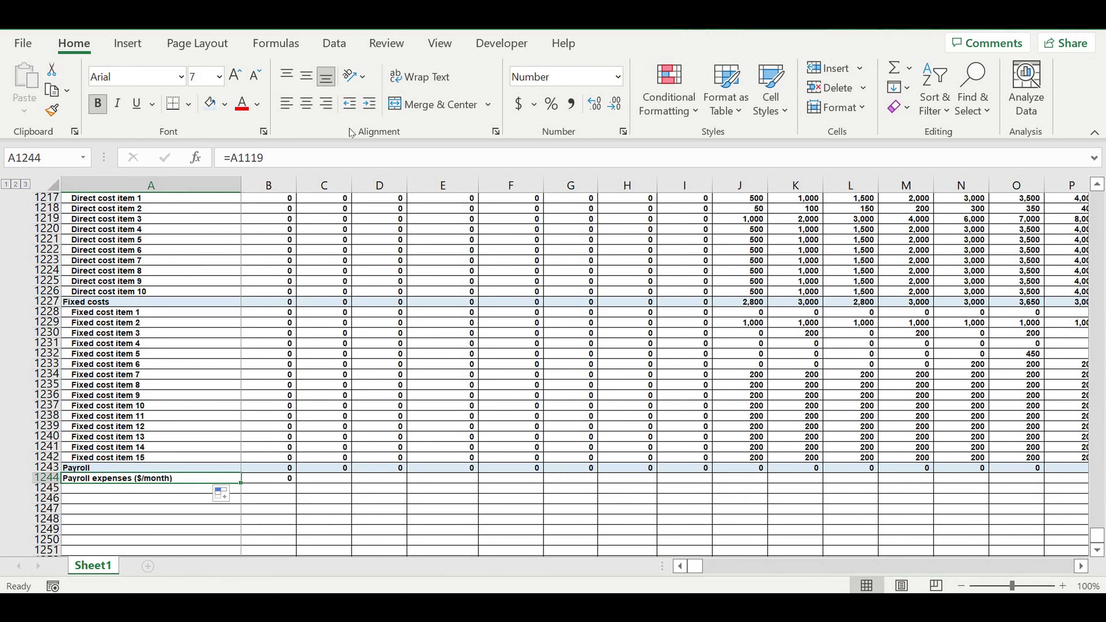
click(369, 103)
Replace the Payroll total formula in B1243 with =B1244
click(279, 469)
click(336, 158)
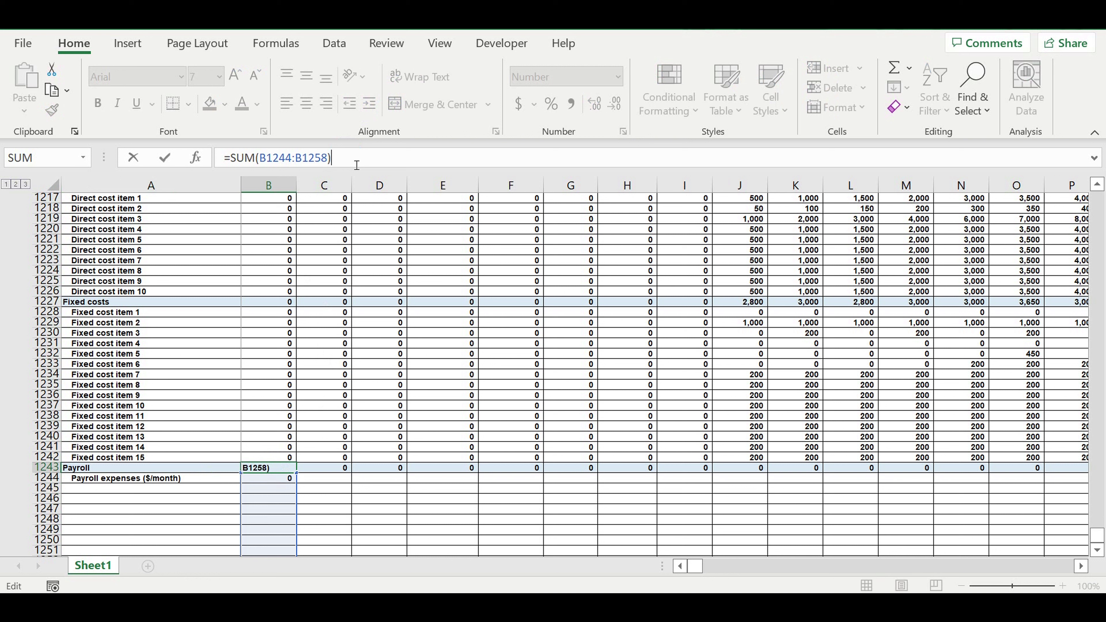
drag(350, 159, 138, 163)
text(=)
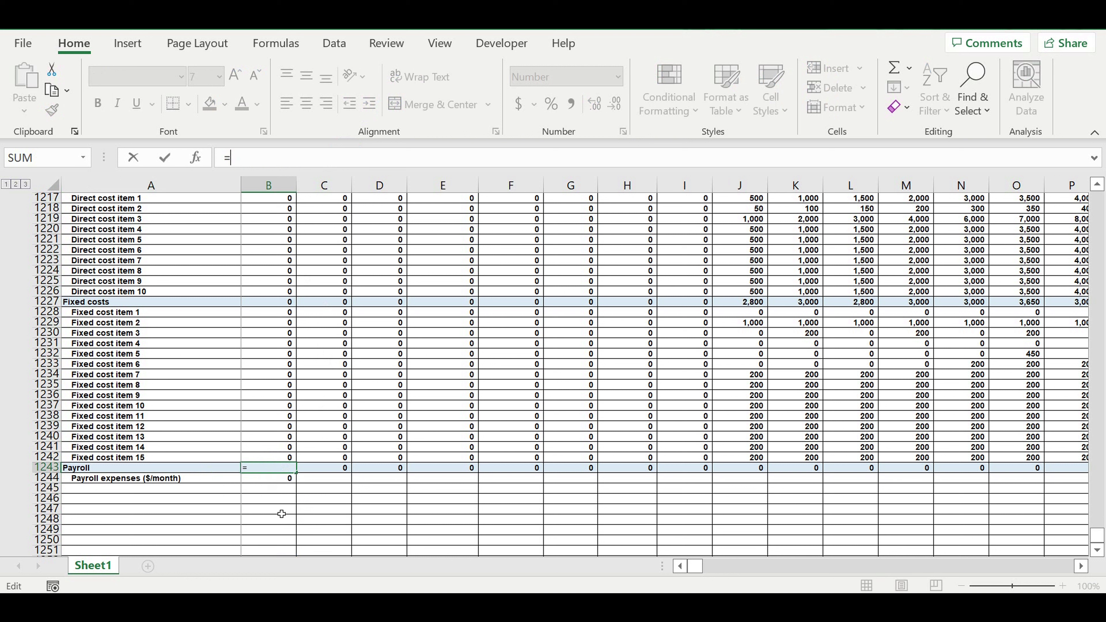
click(276, 478)
key(Return)
Fill the Payroll total and Payroll expenses formulas in B1243:B1244 across all the months
click(286, 469)
click(279, 470)
drag(283, 477, 740, 501)
drag(812, 566, 246, 579)
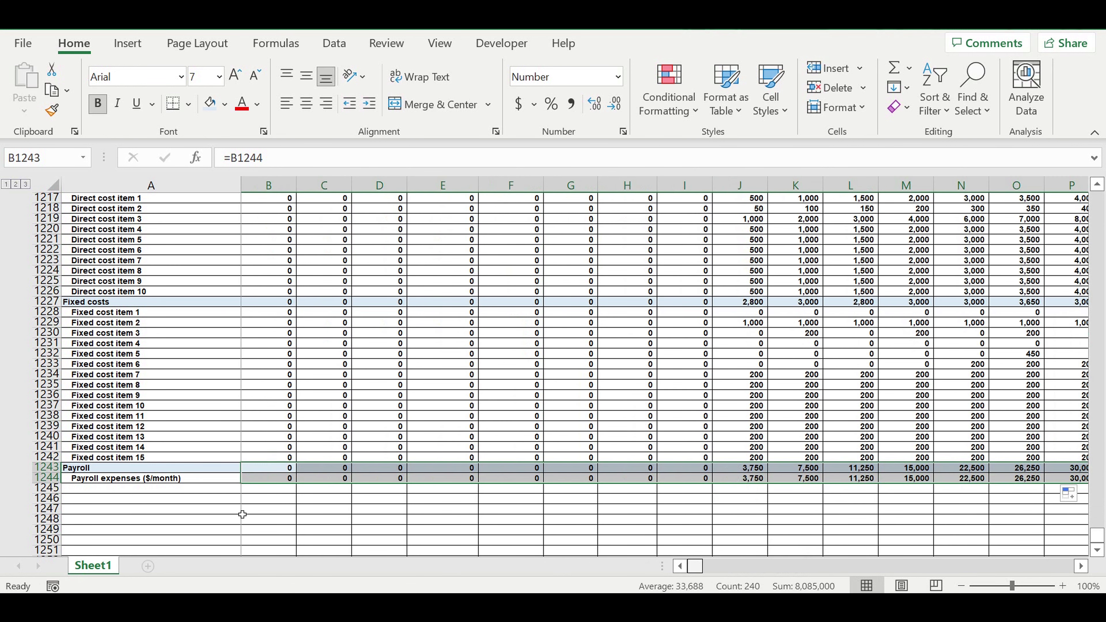
click(123, 512)
click(122, 517)
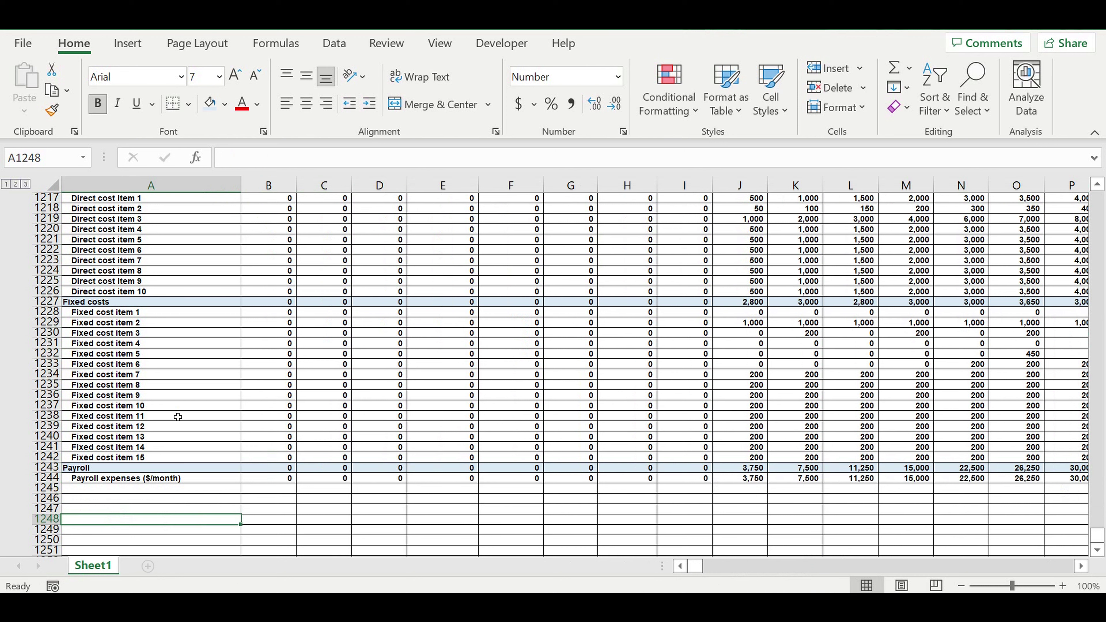
Copy the entire Payroll total row 1243 into row 1245
scroll(176, 418, up, 7)
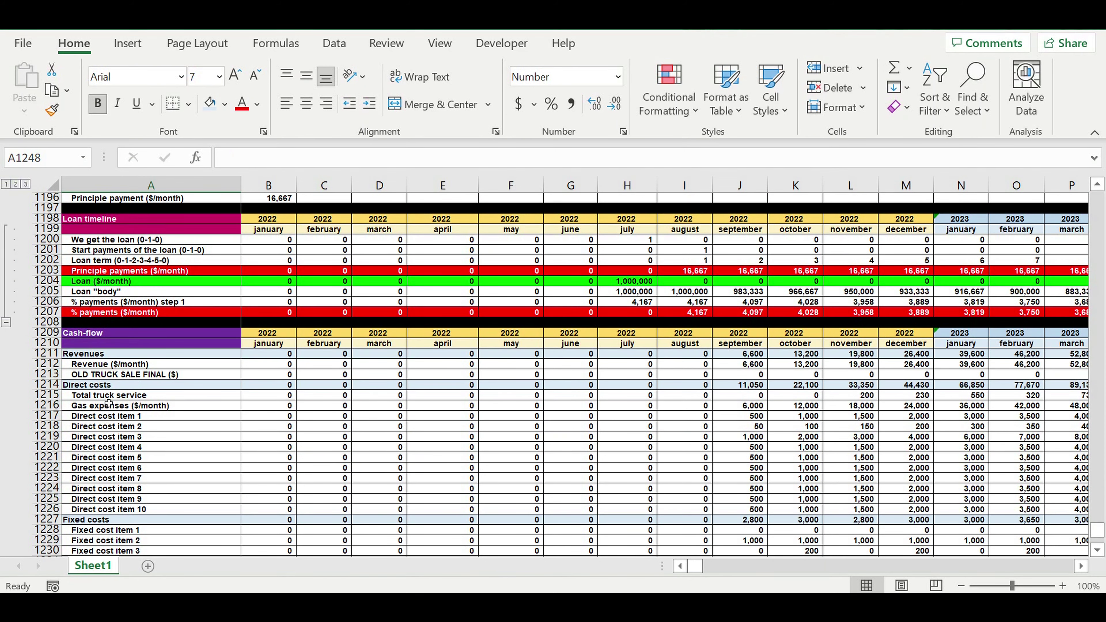
scroll(150, 470, down, 5)
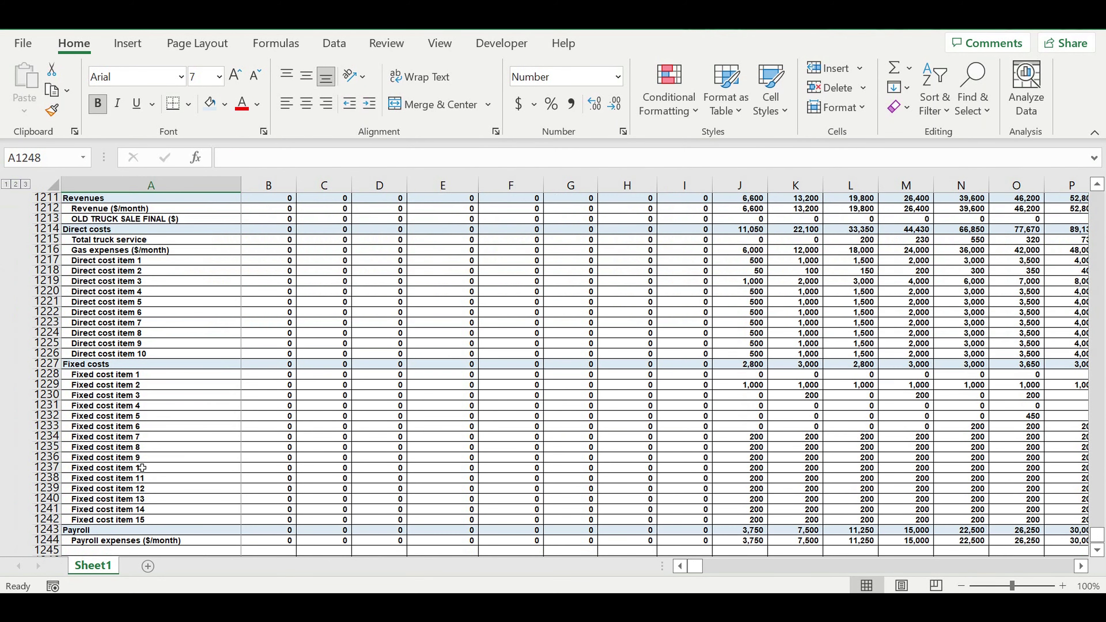
scroll(142, 468, down, 3)
click(89, 457)
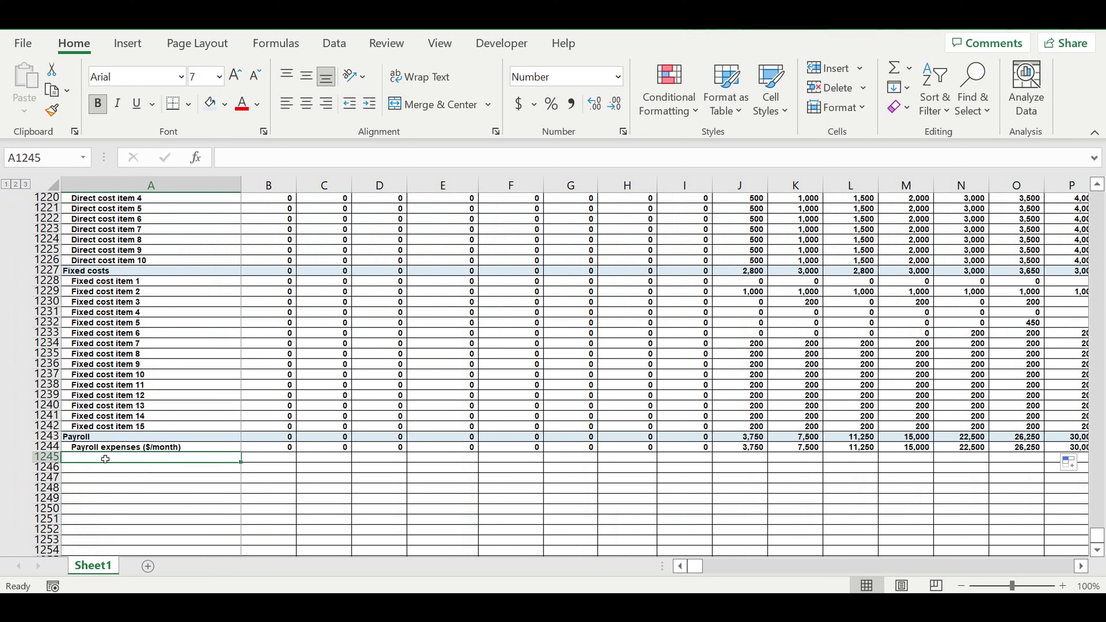
click(58, 447)
click(53, 435)
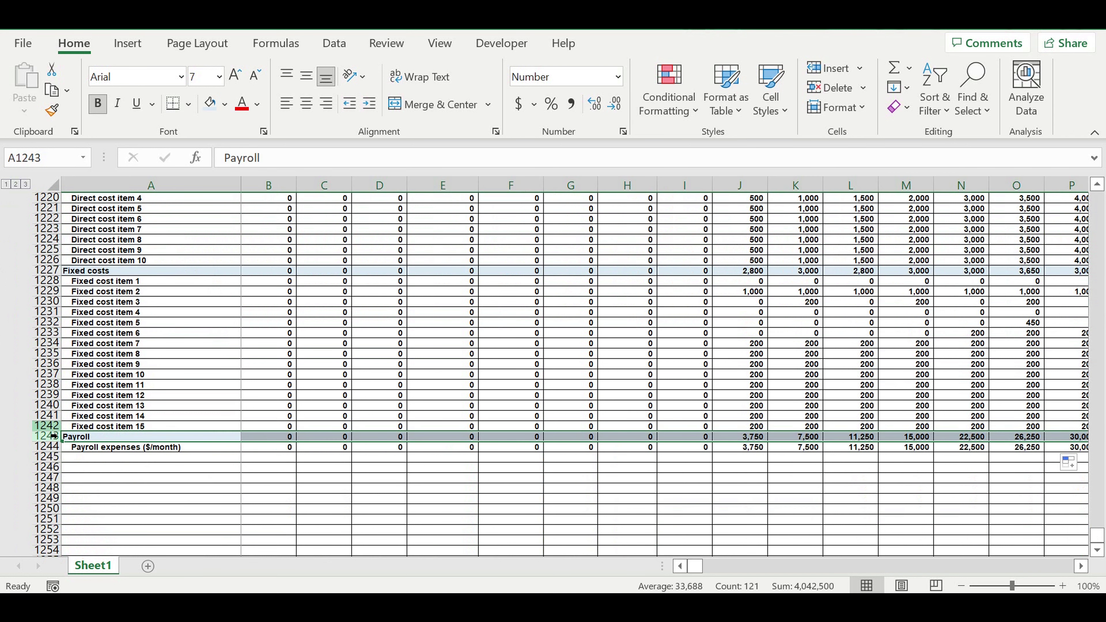
key(ctrl+c)
click(83, 458)
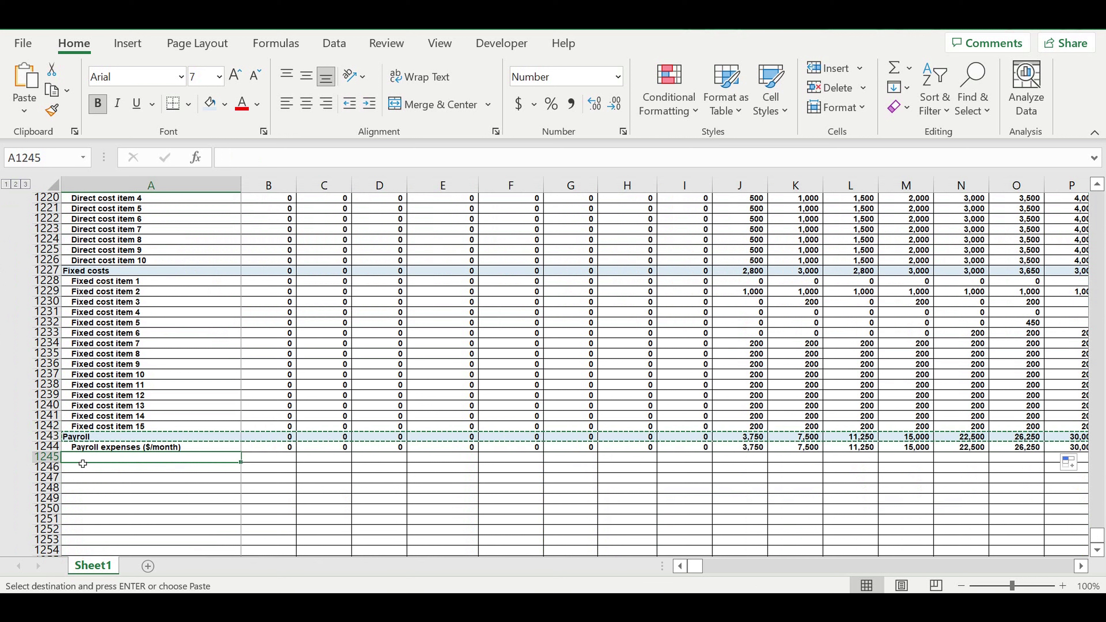
key(ctrl+v)
click(178, 490)
Rename the label in A1245 to "Taxes"
click(95, 458)
text(Total truck service)
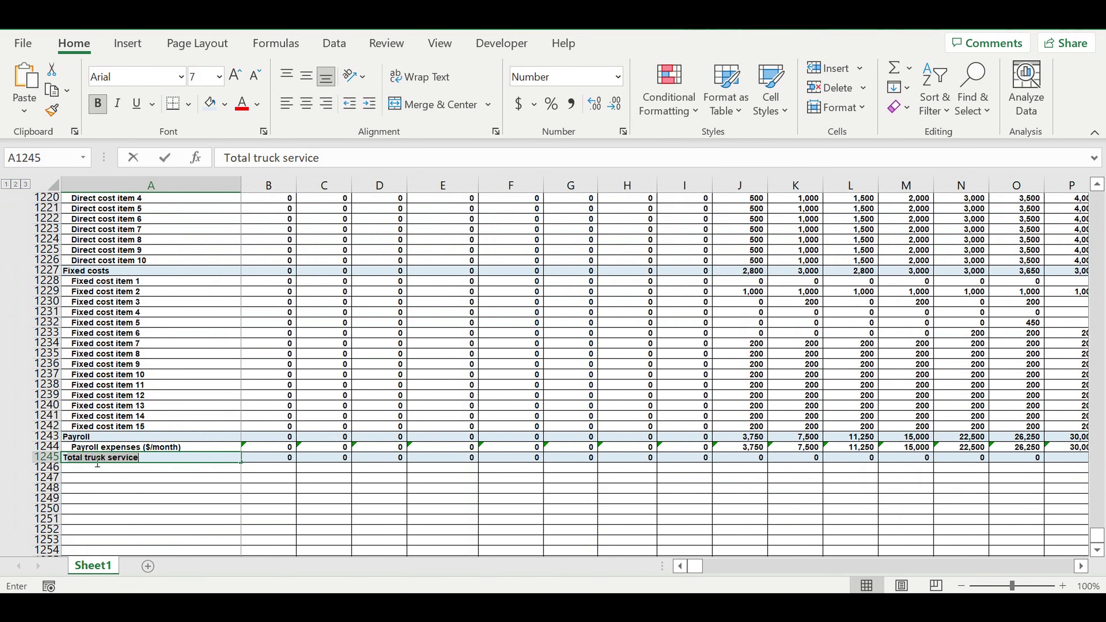
text(ax)
text(rs)
key(BackSpace)
key(BackSpace)
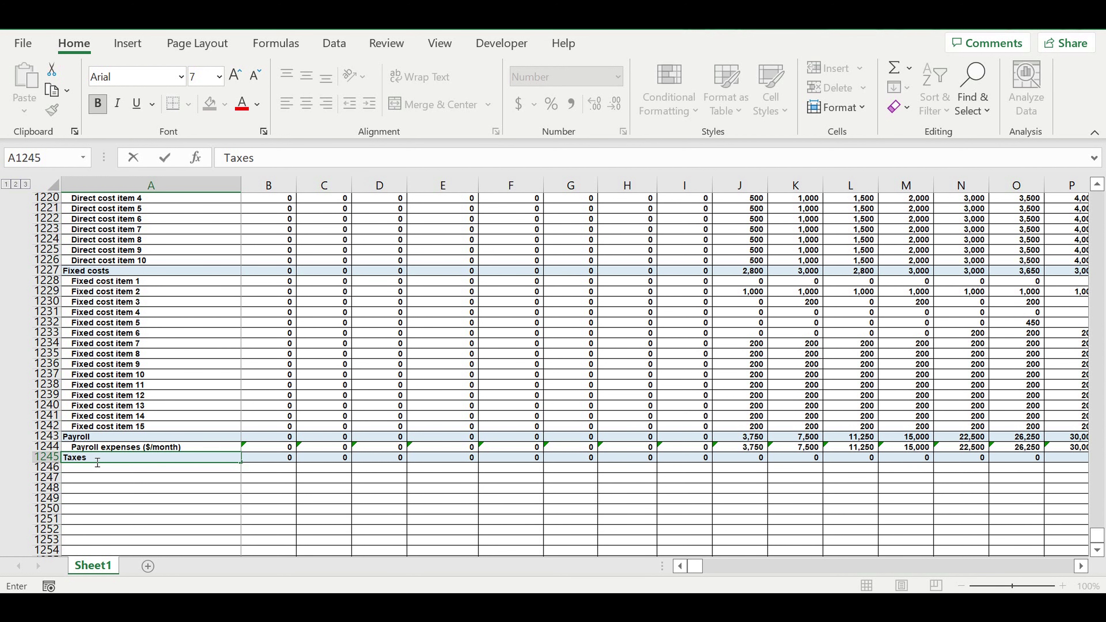
key(Return)
Insert 12 new rows above the Cash-flow header, starting at row 1209
scroll(366, 308, up, 2)
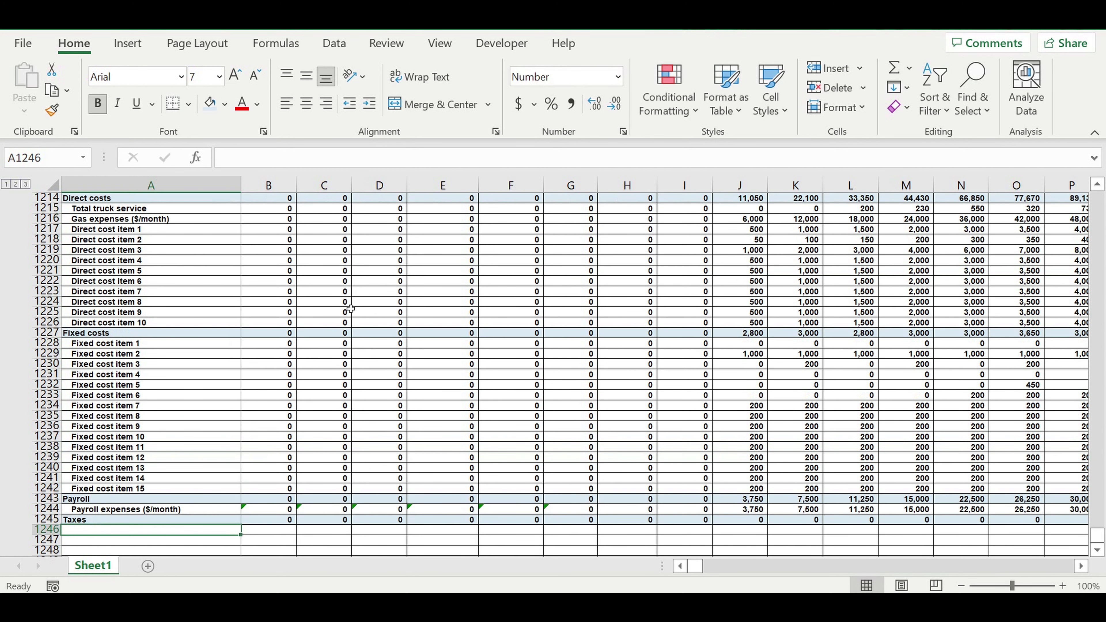
scroll(291, 298, up, 6)
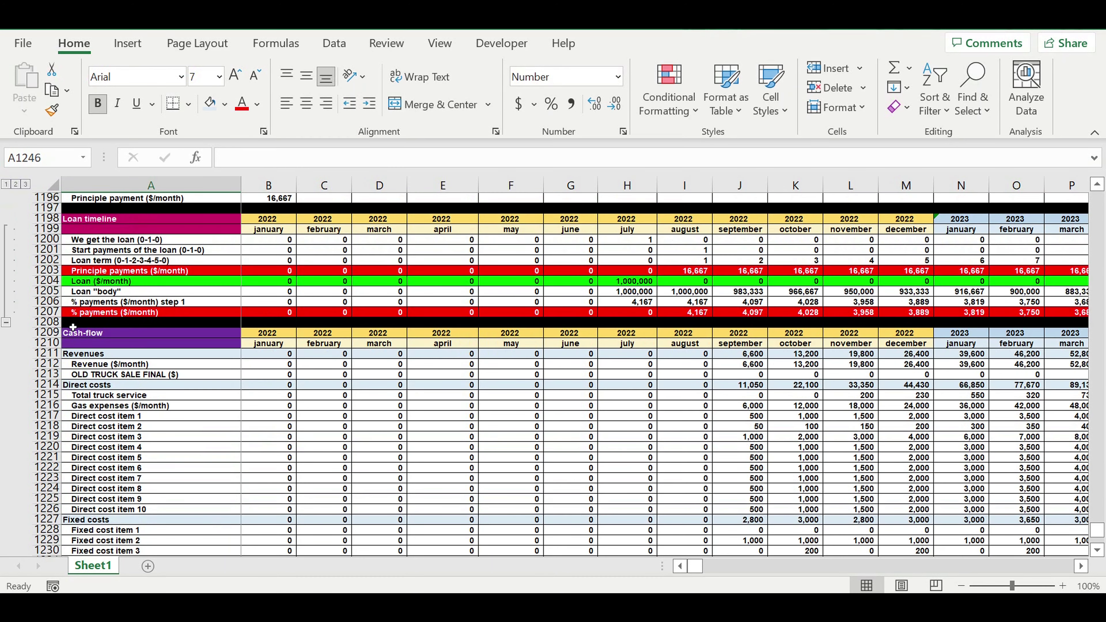
drag(52, 333, 53, 447)
right_click(53, 393)
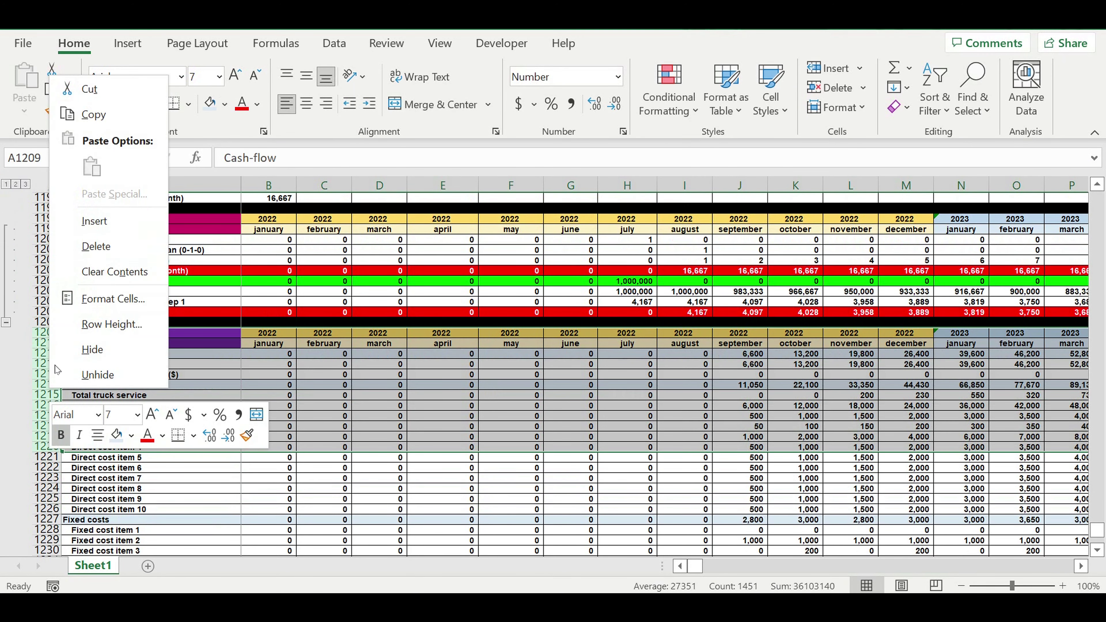
click(102, 221)
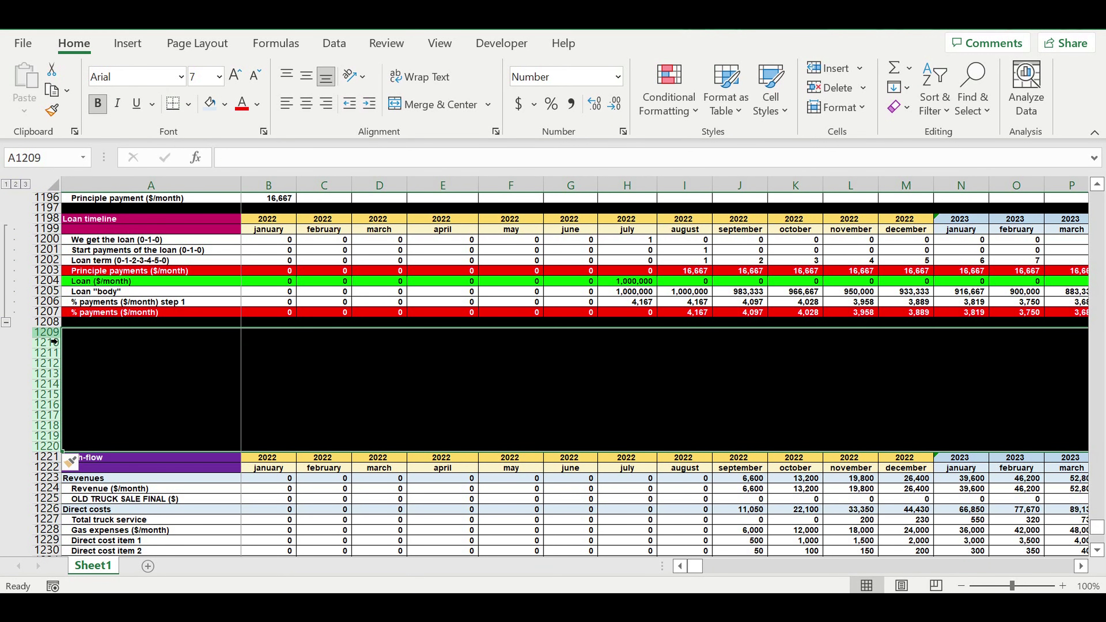
Replace the black fill of the inserted rows 1209 to 1219 with white, keeping row 1220 black as a separator
drag(50, 333, 43, 437)
click(224, 104)
click(231, 242)
click(196, 374)
click(200, 336)
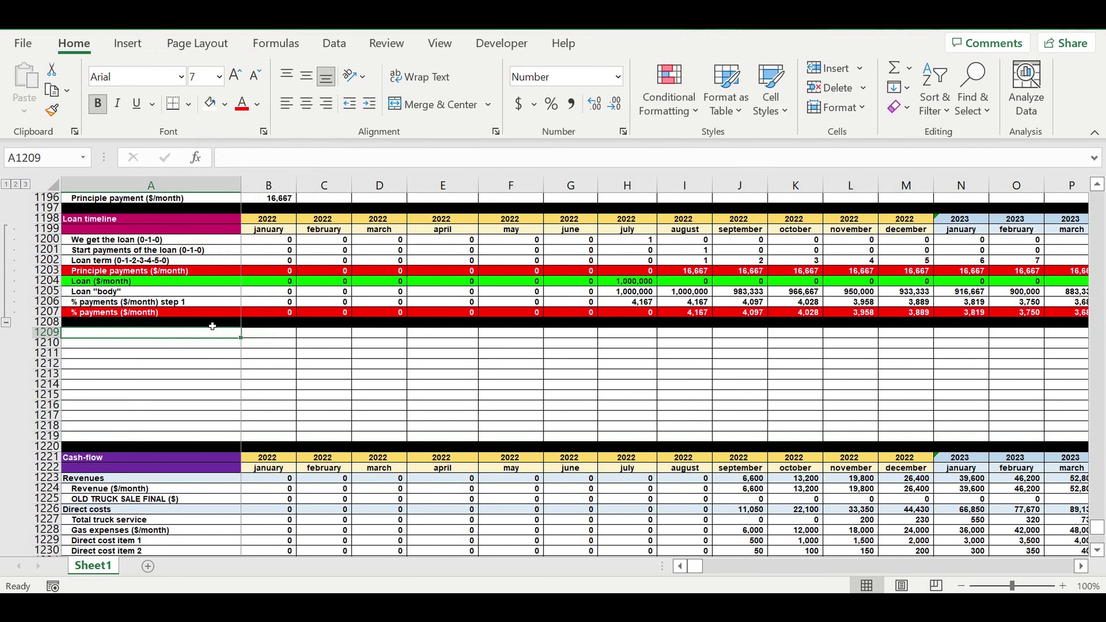
Enter the section title "Taxes" in A1209 and the column headings "Tax" in A1210 and "Value" in B1210
text(Taxes)
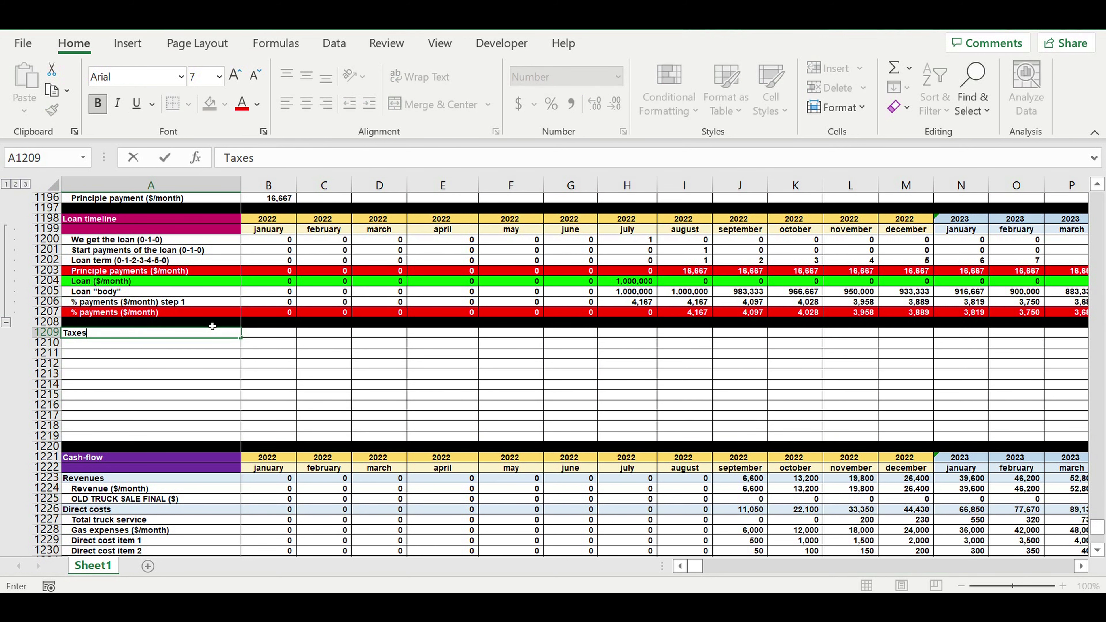
key(Return)
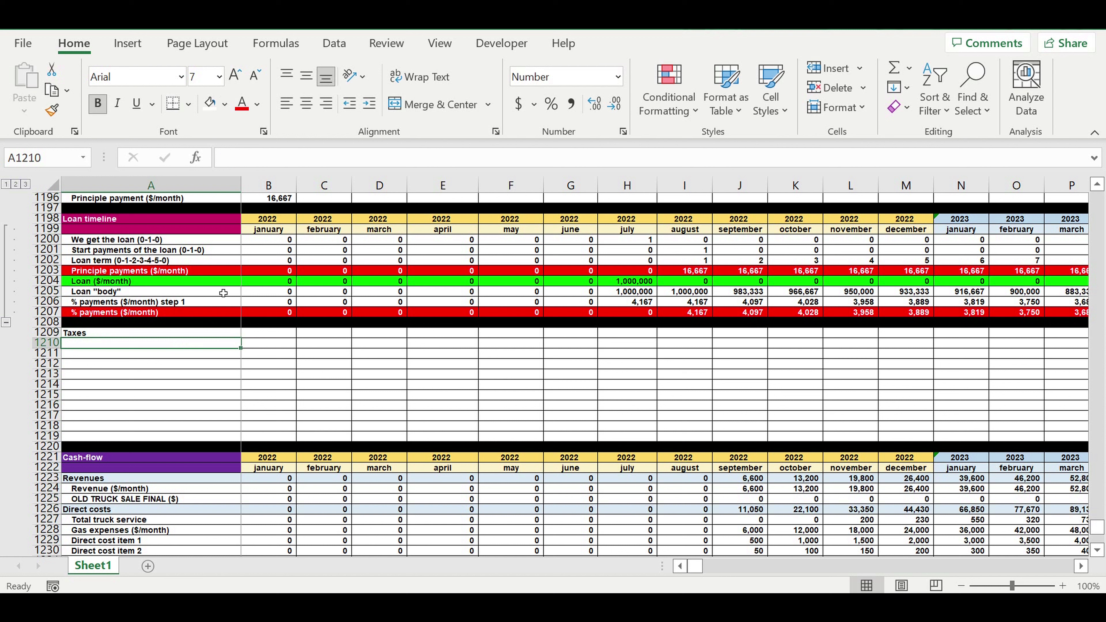
text(Taxes)
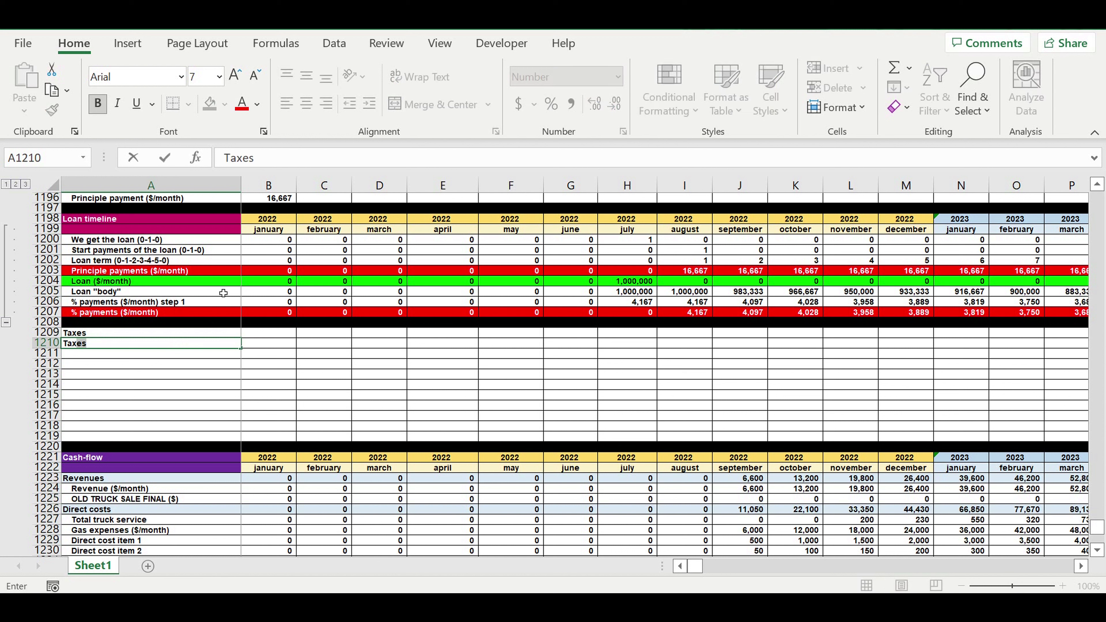
key(BackSpace)
key(Tab)
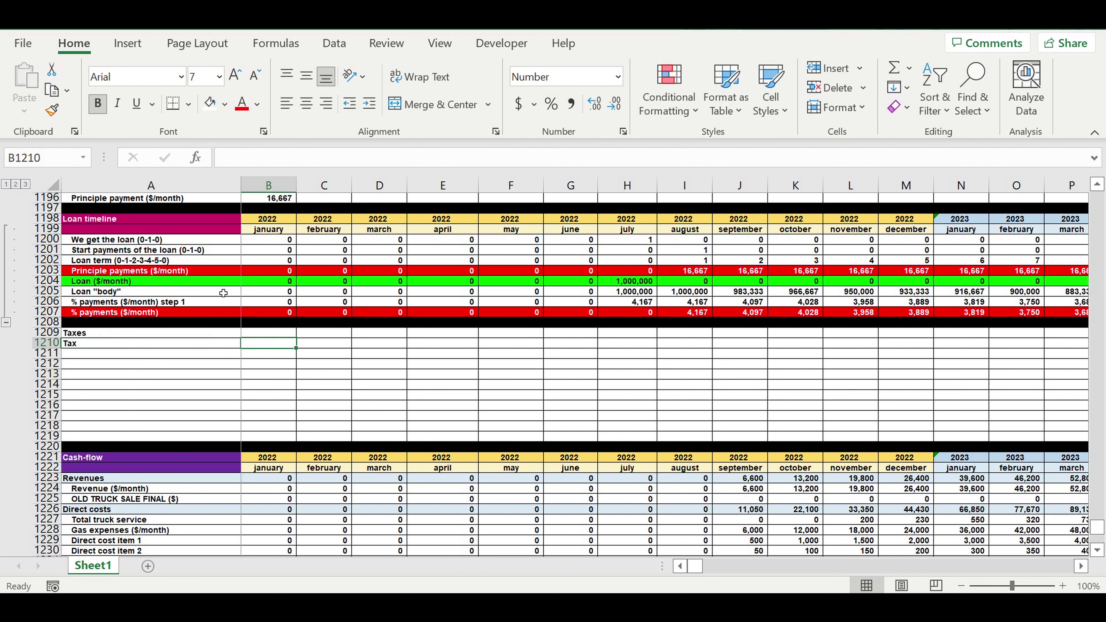
text(Value)
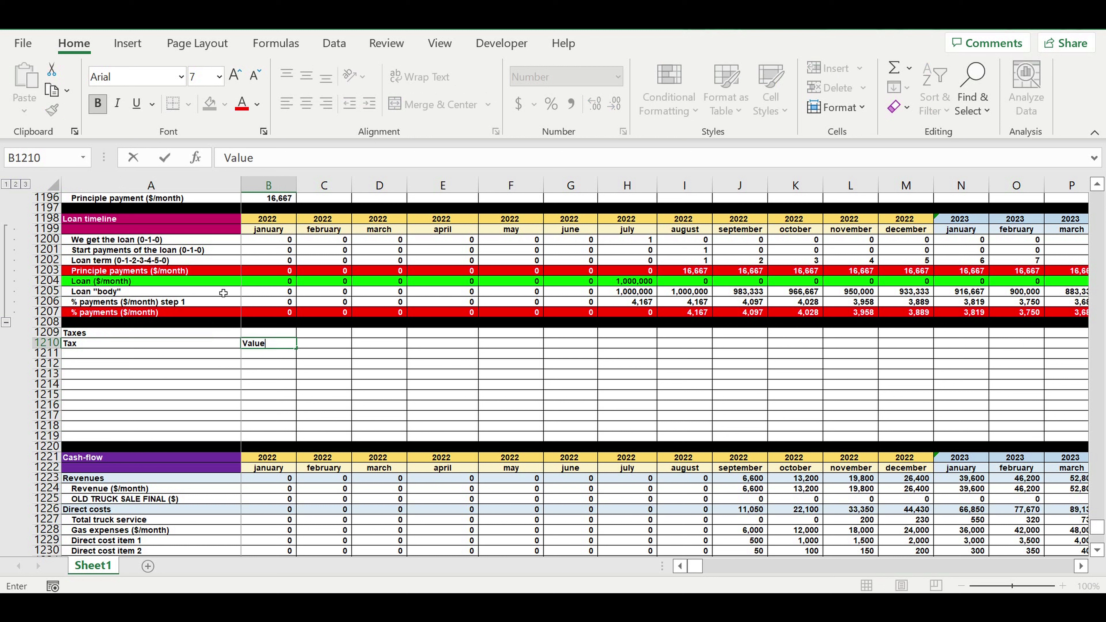
click(129, 343)
Format the Taxes title in A1209 with a dark blue fill and white text
click(120, 334)
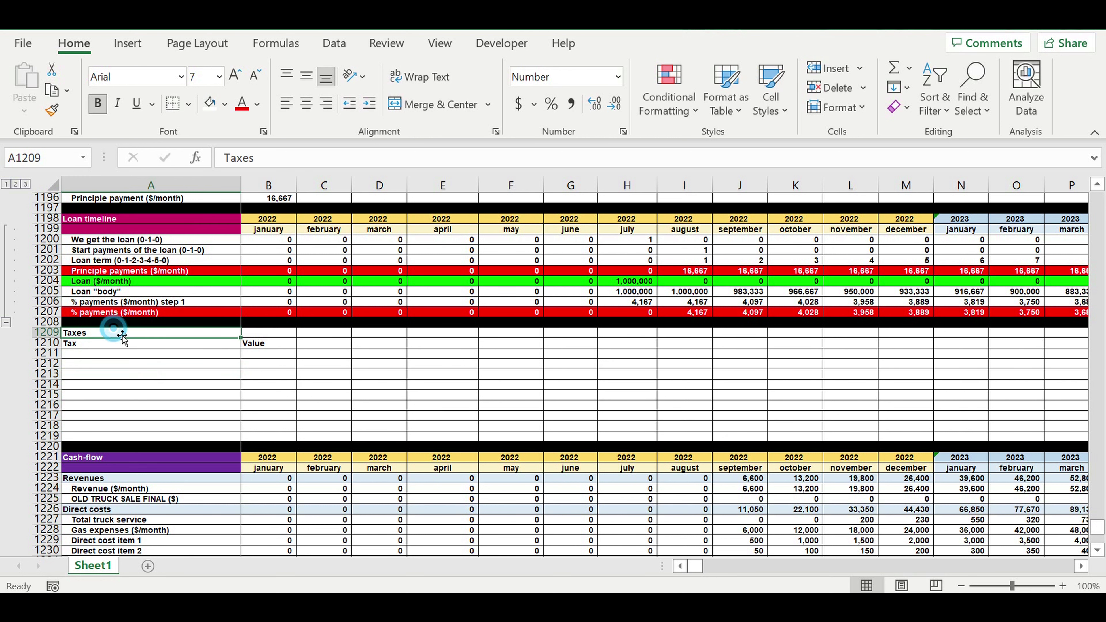
click(224, 104)
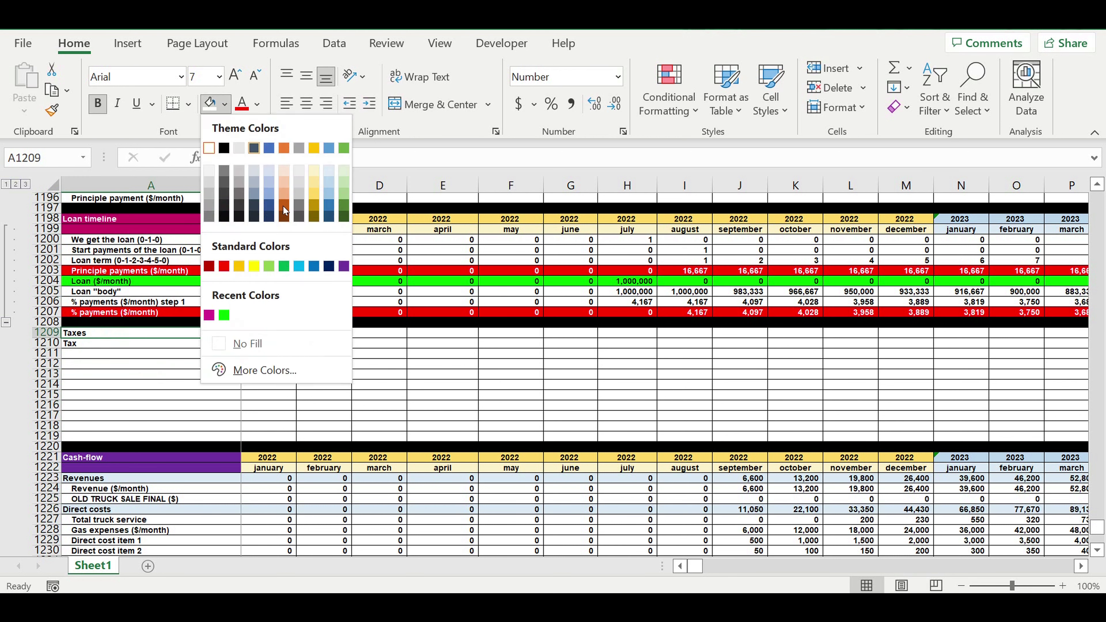
click(329, 267)
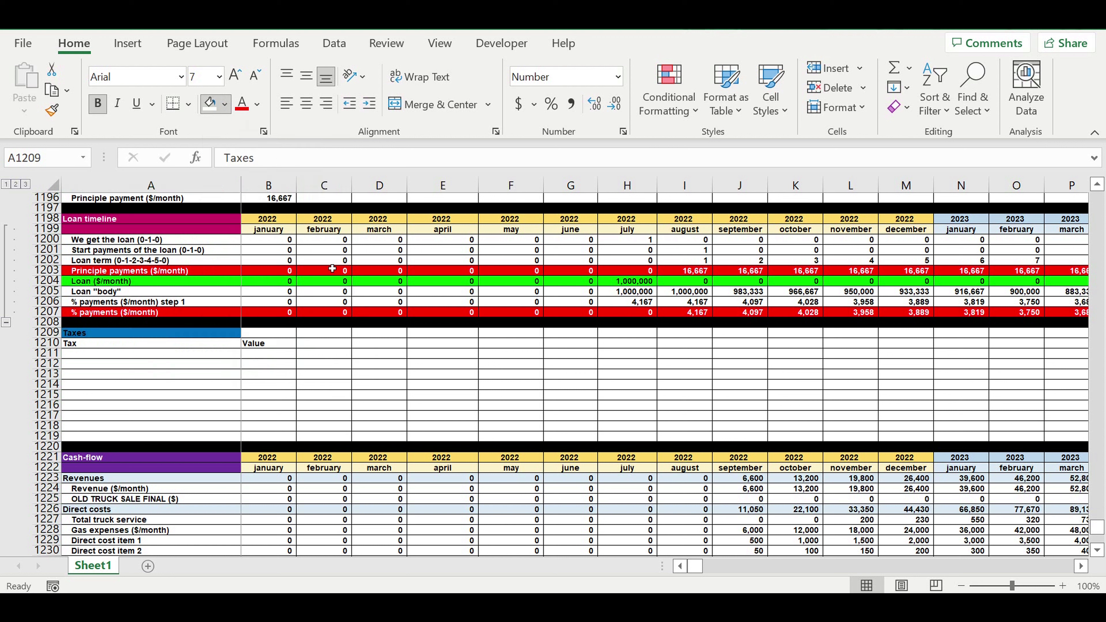
click(258, 106)
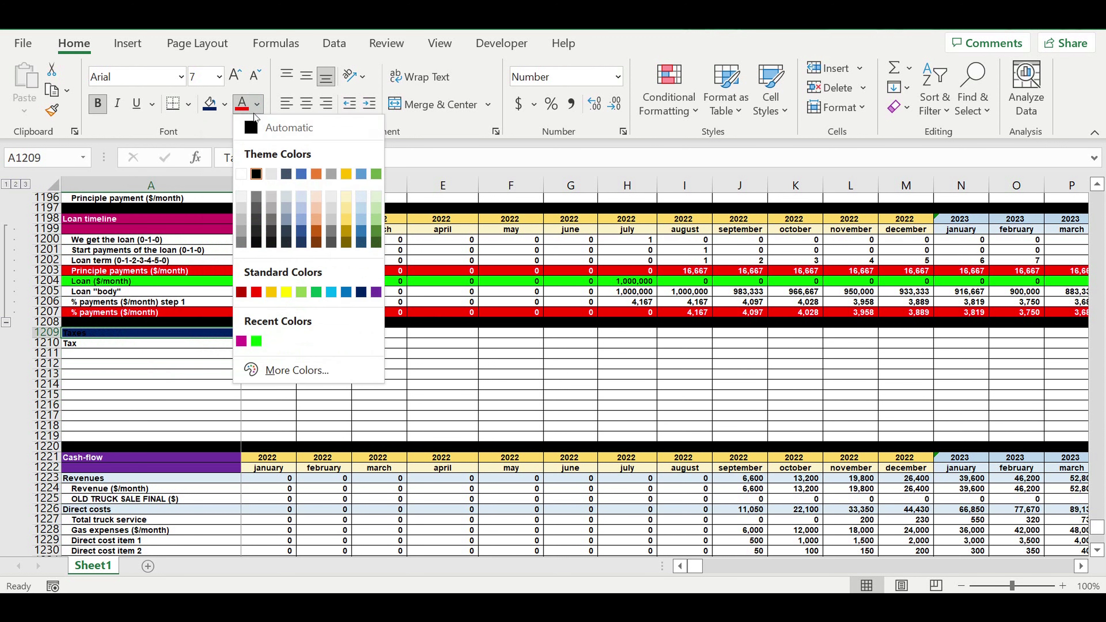
click(242, 175)
click(144, 386)
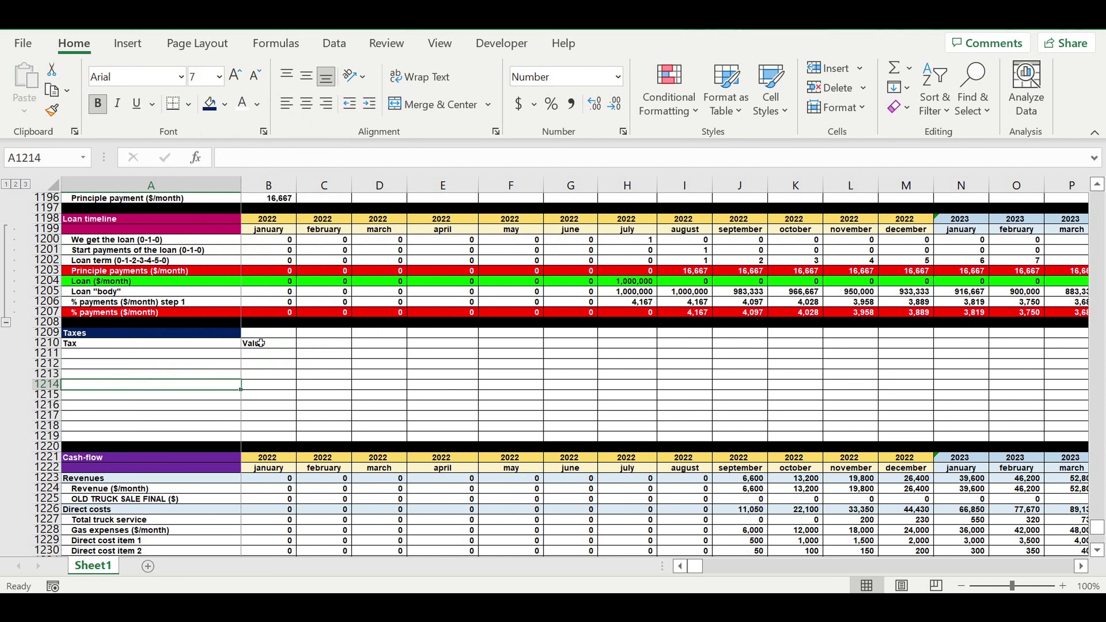
Center the Tax and Value headings in A1210:B1210 and give them a light blue fill
drag(260, 344, 109, 344)
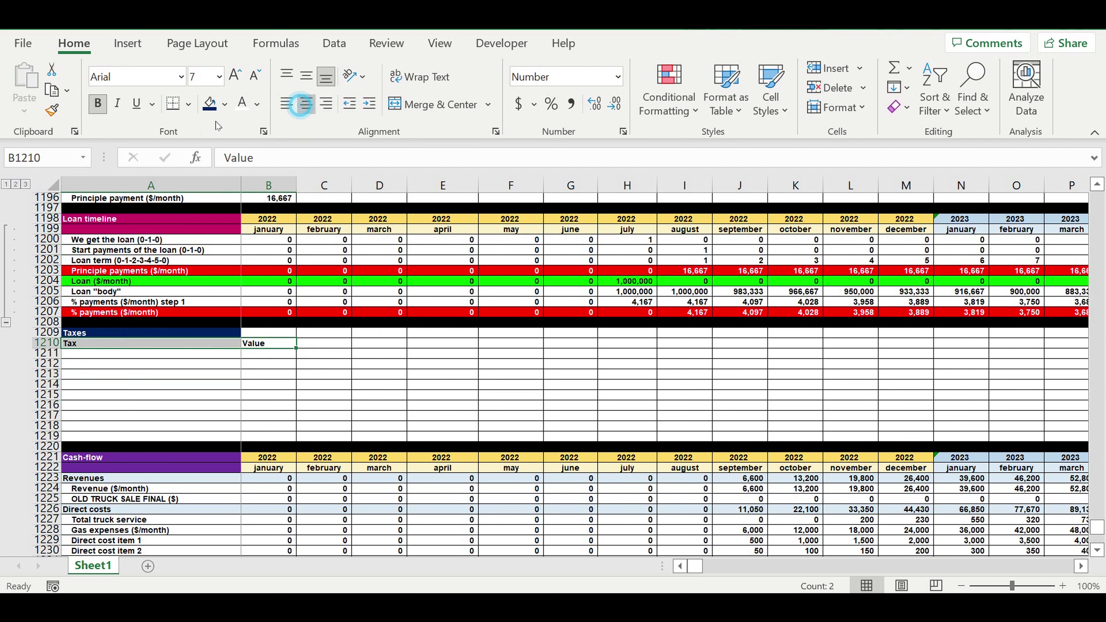
click(305, 104)
click(225, 104)
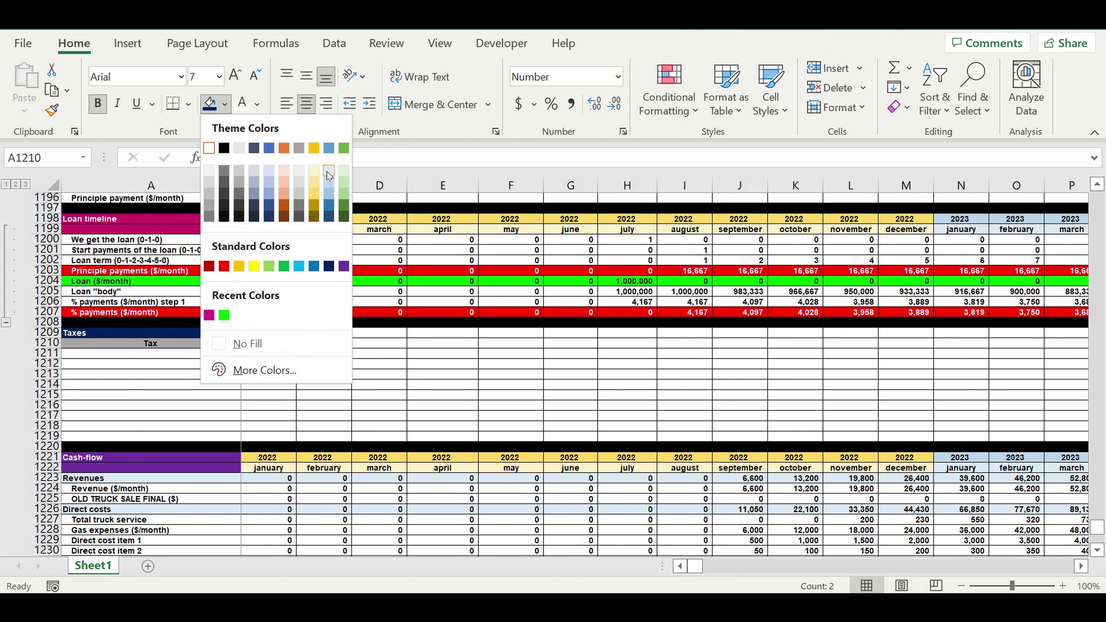
click(329, 171)
Enter the tax names "Revenue tax" in A1211 and "Profit tax" in A1212
click(176, 355)
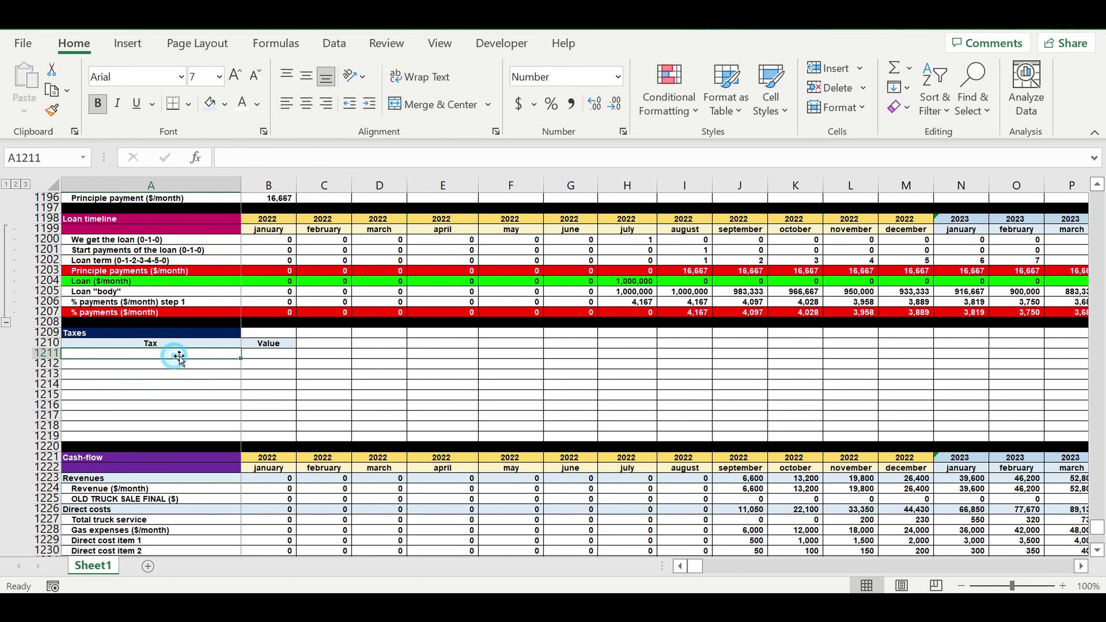
text(Revenue tax)
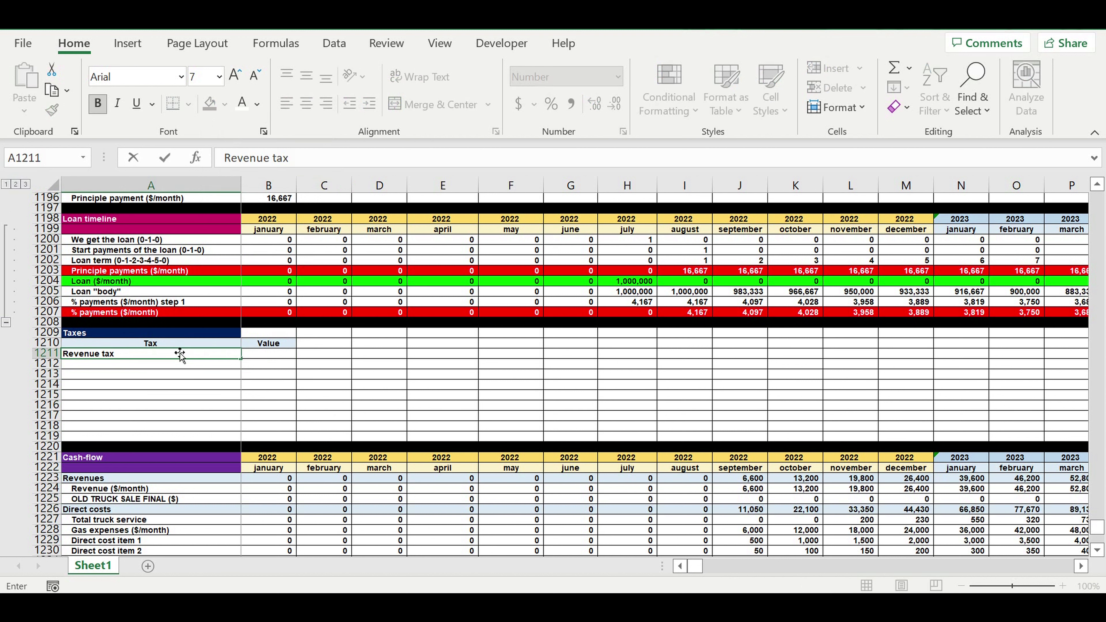
key(Return)
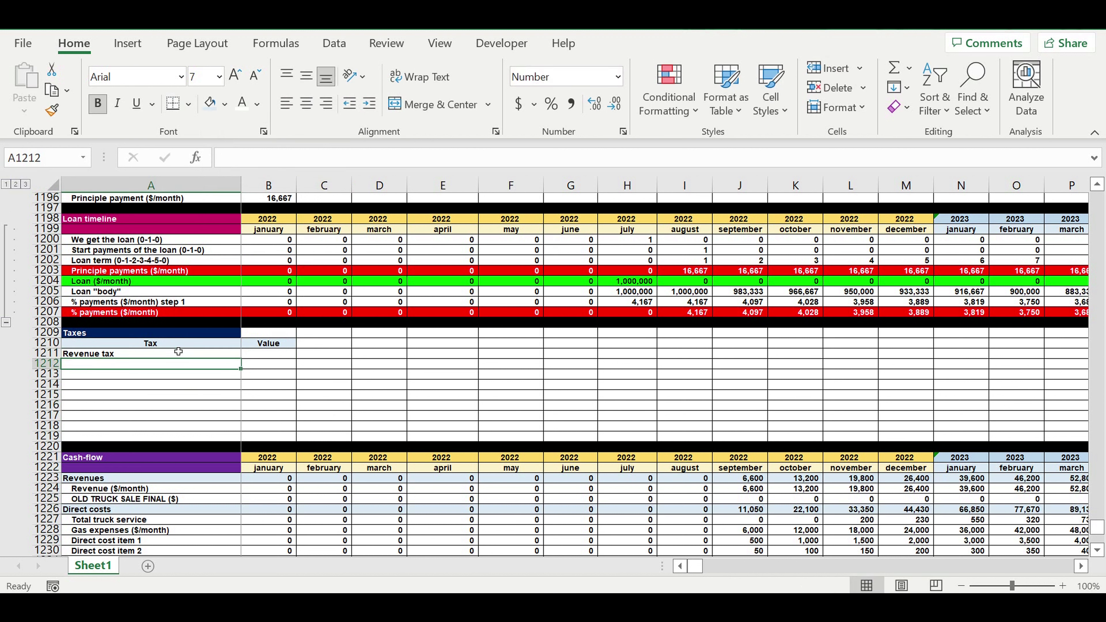
text(profit tax)
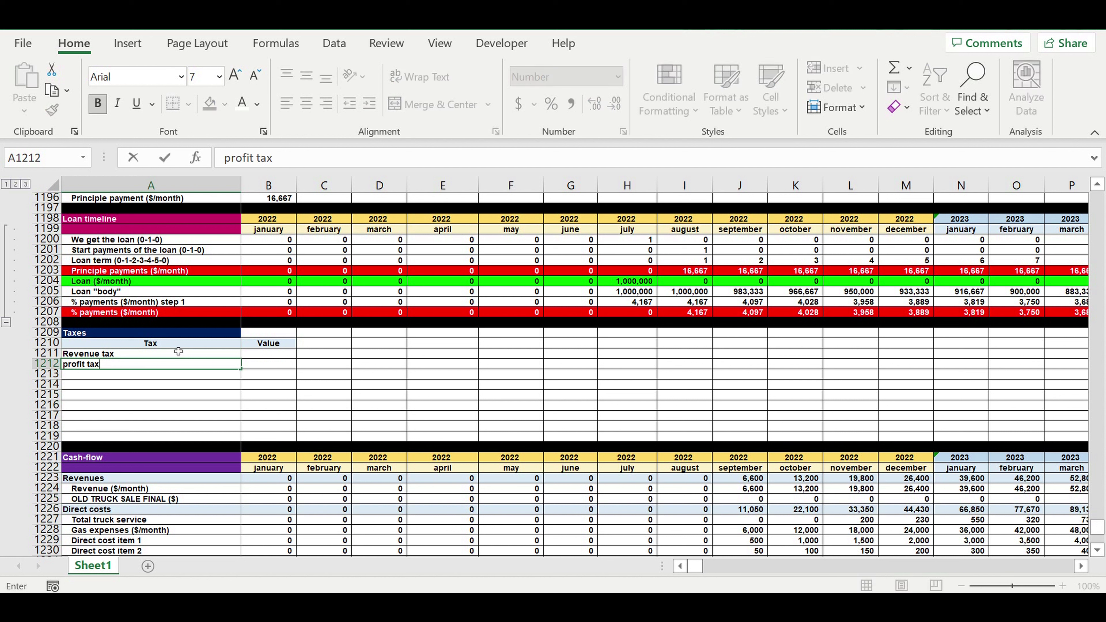
key(BackSpace)
key(BackSpace)
key(BackSpace)
key(BackSpace)
key(BackSpace)
key(BackSpace)
key(BackSpace)
key(BackSpace)
key(BackSpace)
text(Pro)
key(Return)
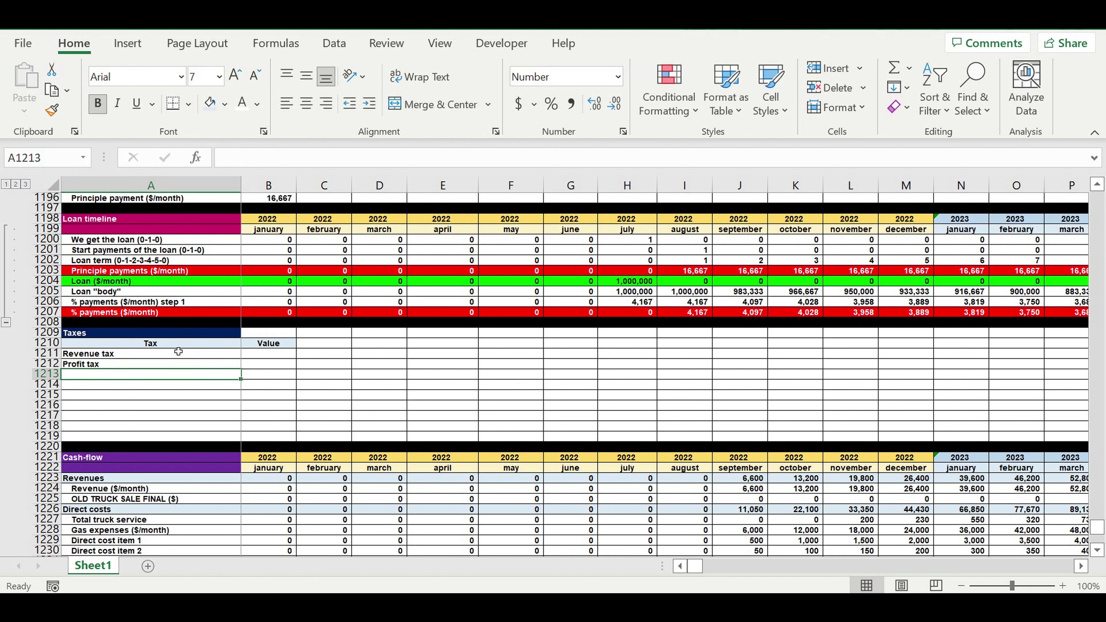
Add the tax names "Salary tax" in A1213 and "Asset tax" in A1214
text(Salary tax)
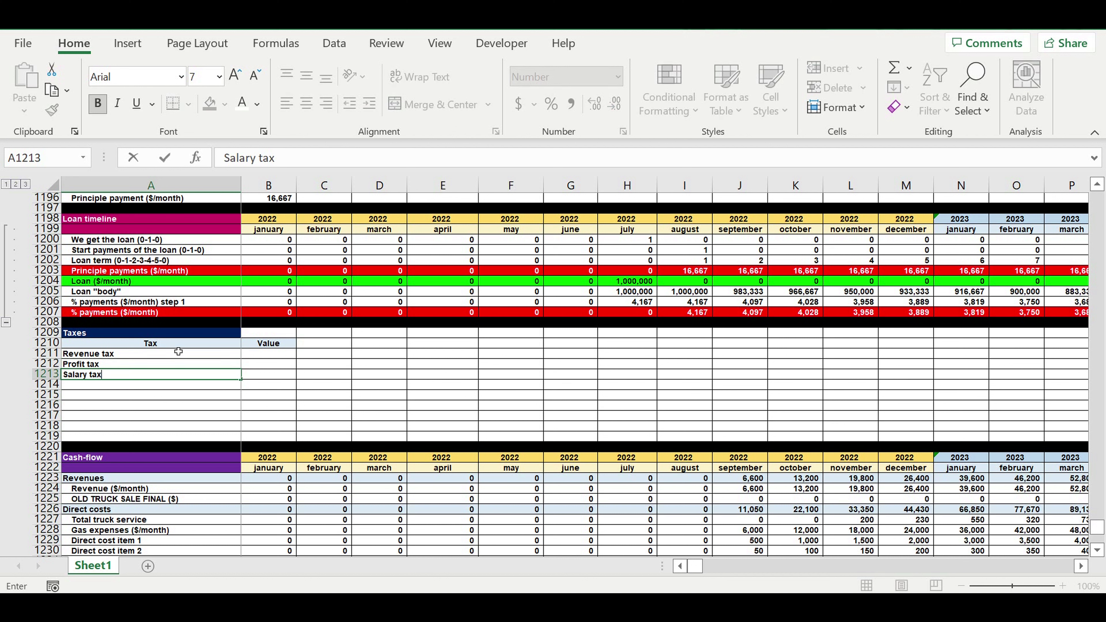
key(Return)
text(A)
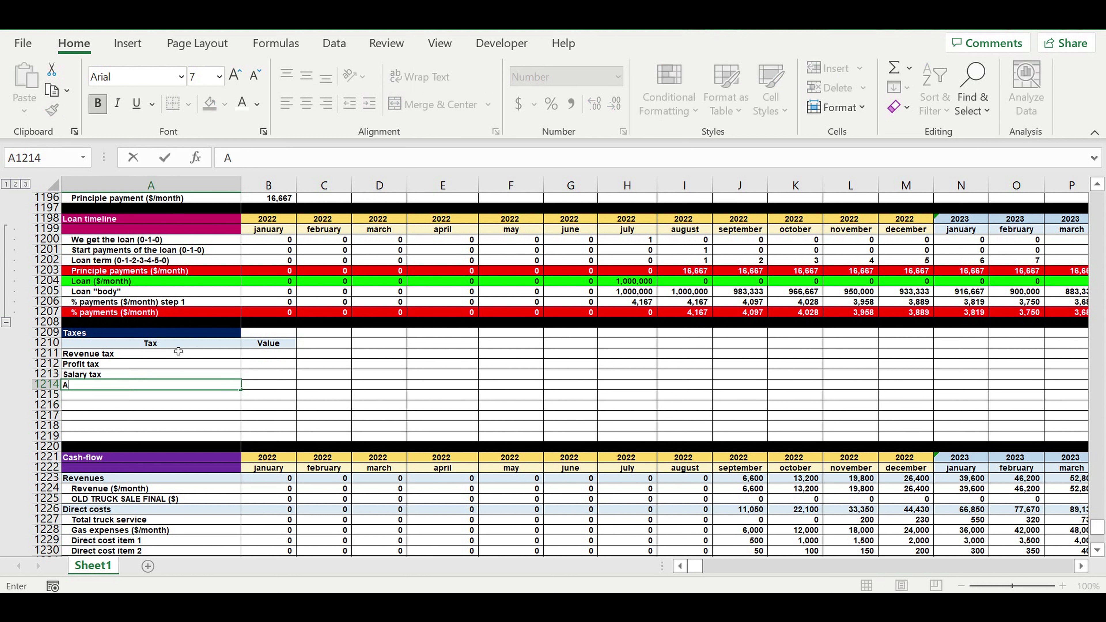
text(sset tax)
click(361, 375)
Format the value cells B1211:B1213 for the revenue, profit and salary taxes as percentages
click(261, 353)
drag(265, 366, 267, 377)
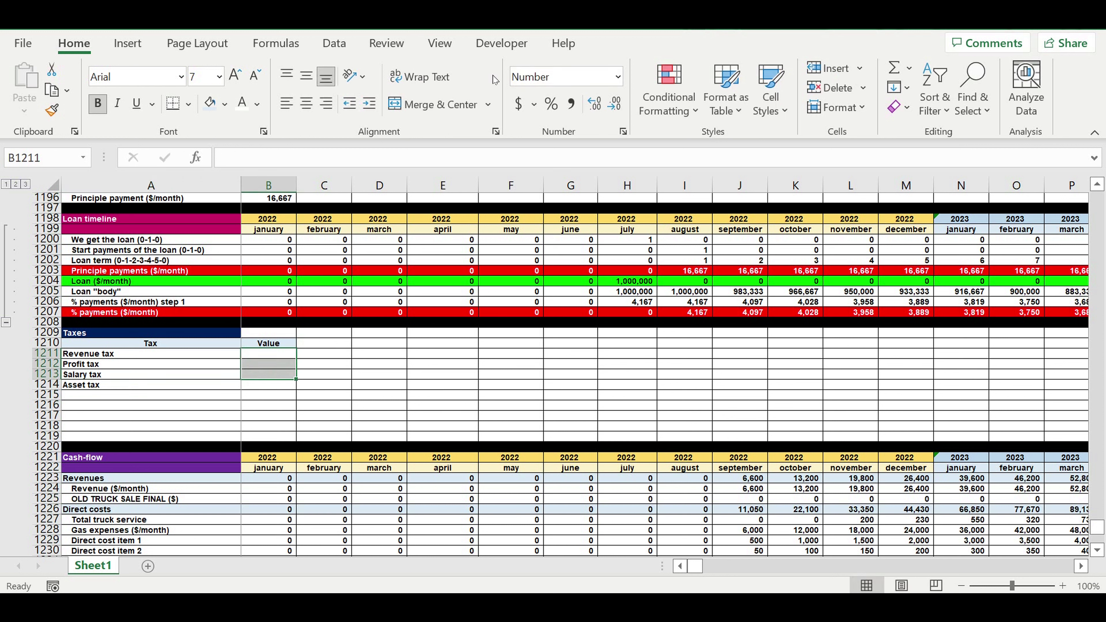
click(558, 109)
click(271, 412)
Give the tax value cells B1211:B1214 a bright light-blue fill from the standard colors
drag(274, 354, 290, 385)
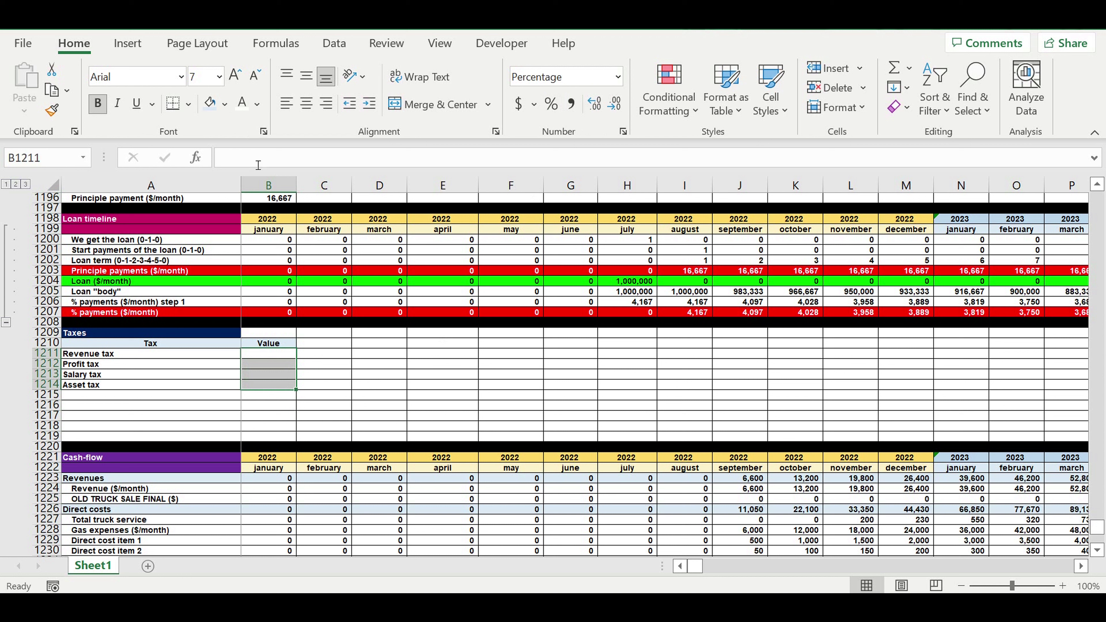
click(224, 104)
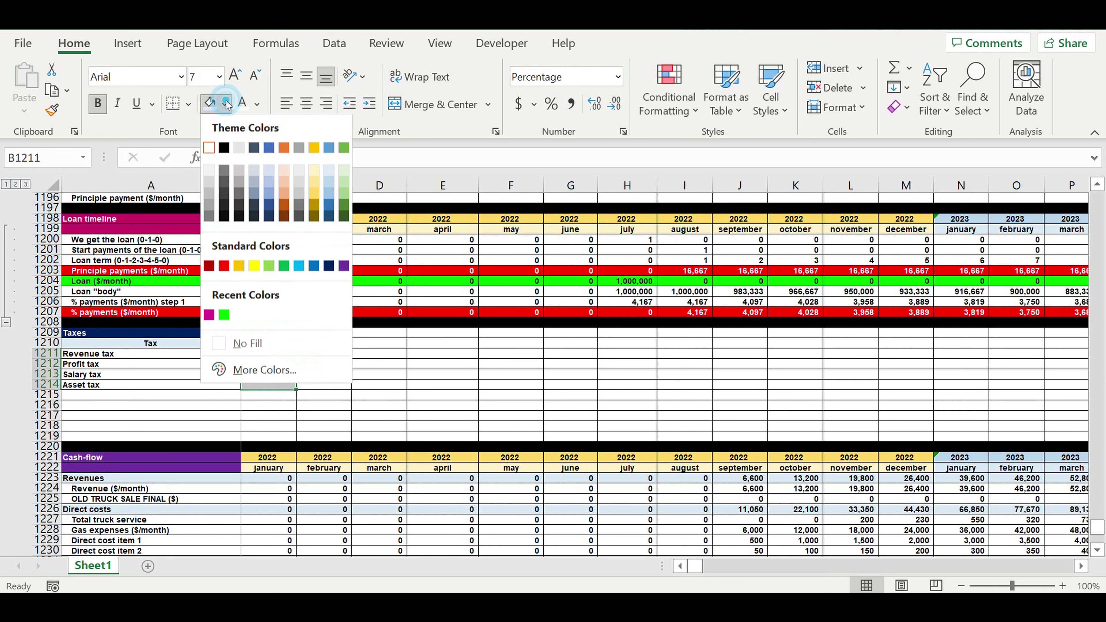
click(302, 267)
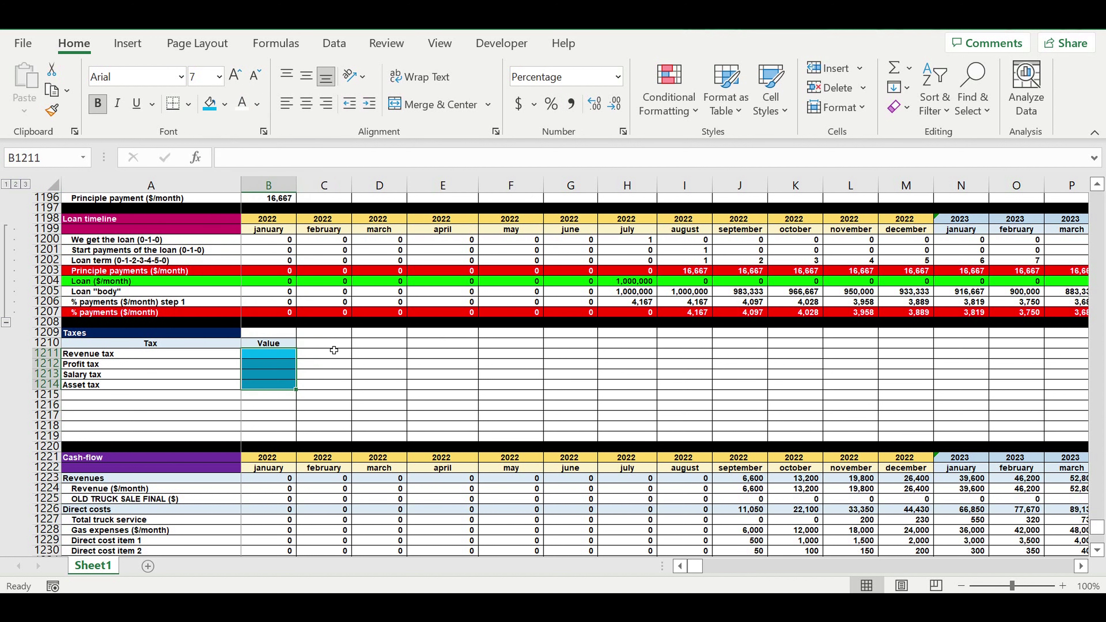
click(341, 366)
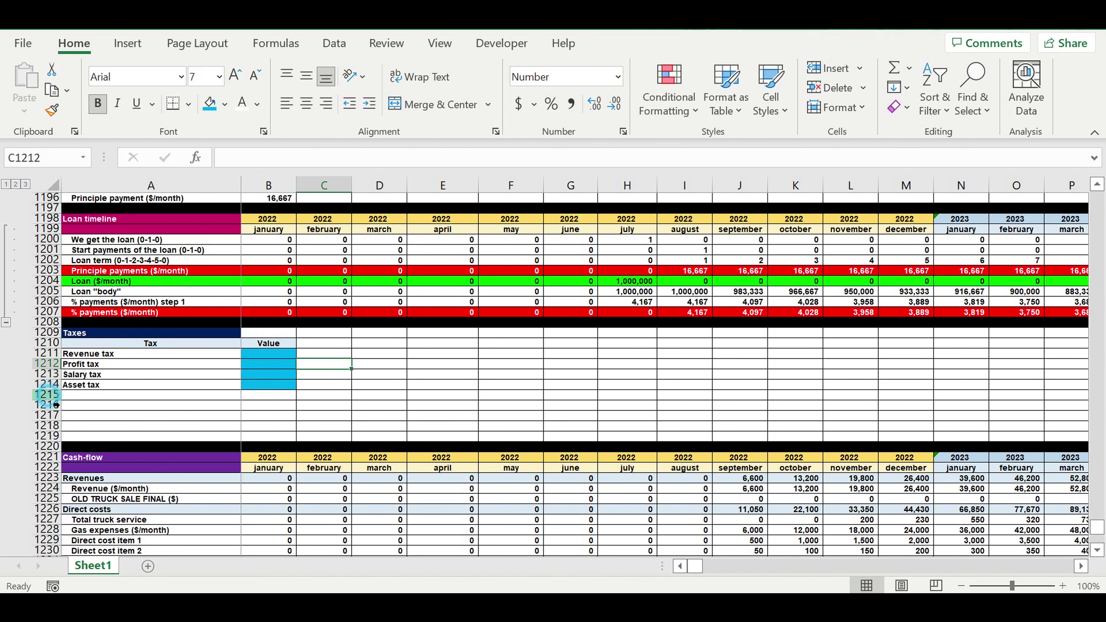
Fill the whole row 1215 with black to close off the Taxes block
click(46, 394)
click(224, 104)
click(224, 149)
Indent the tax names in A1211:A1214 by one level
drag(98, 355, 101, 385)
click(370, 107)
click(375, 354)
Set the revenue tax to 3%, the profit tax to 4% and the salary tax to 5% in B1211:B1213
click(292, 356)
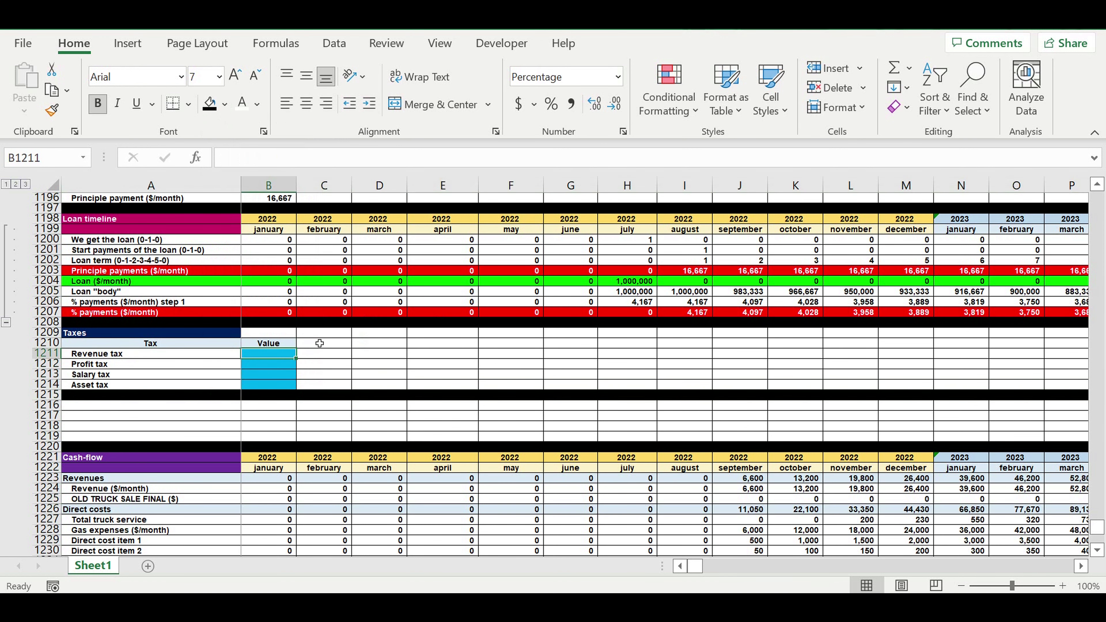
text(3)
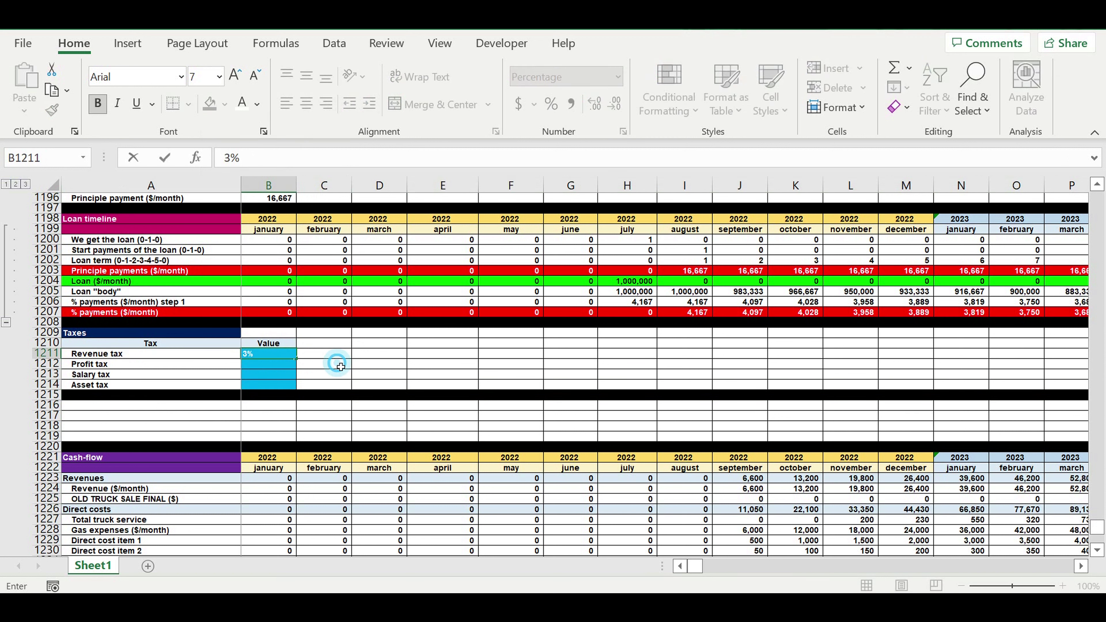
key(Return)
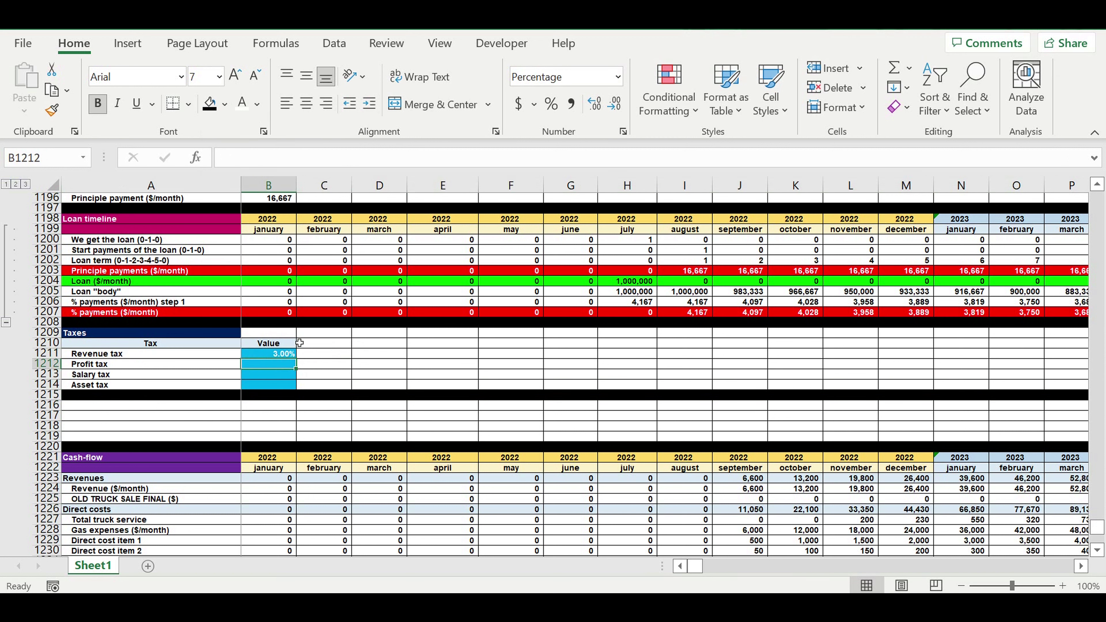
text(4)
click(370, 354)
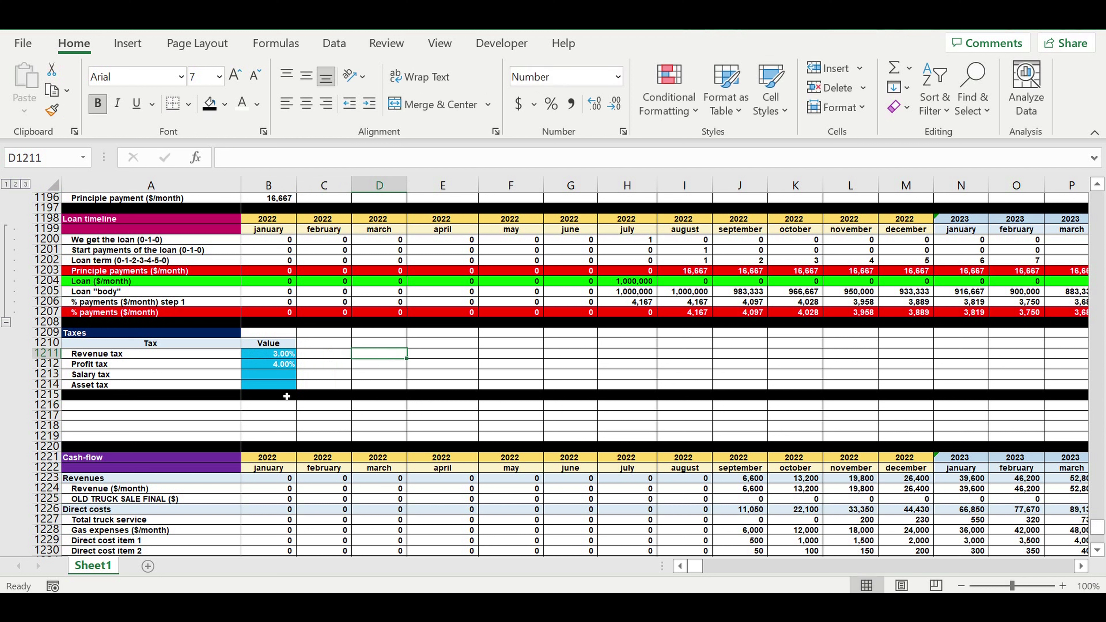
click(272, 378)
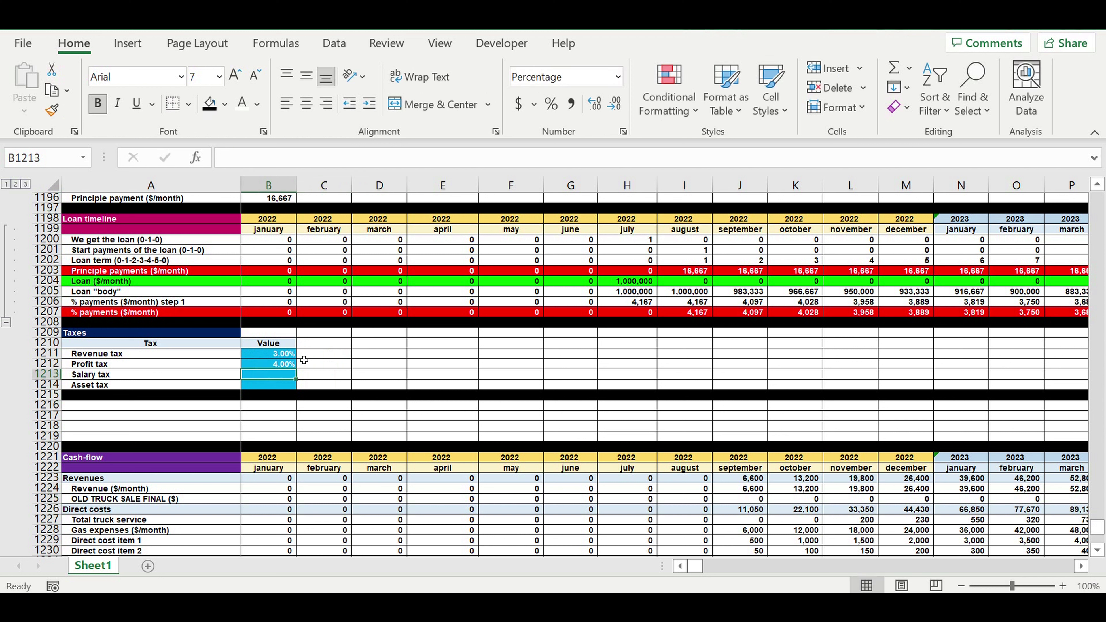
text(5)
click(398, 367)
Set the asset tax value in B1214 to 2000
click(274, 385)
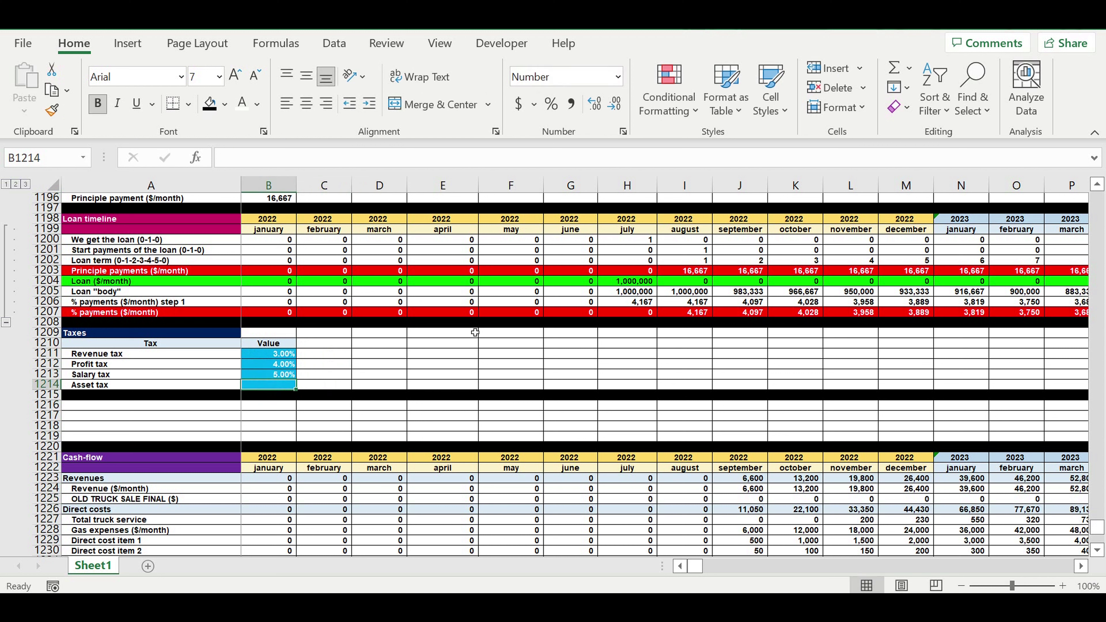
text(200)
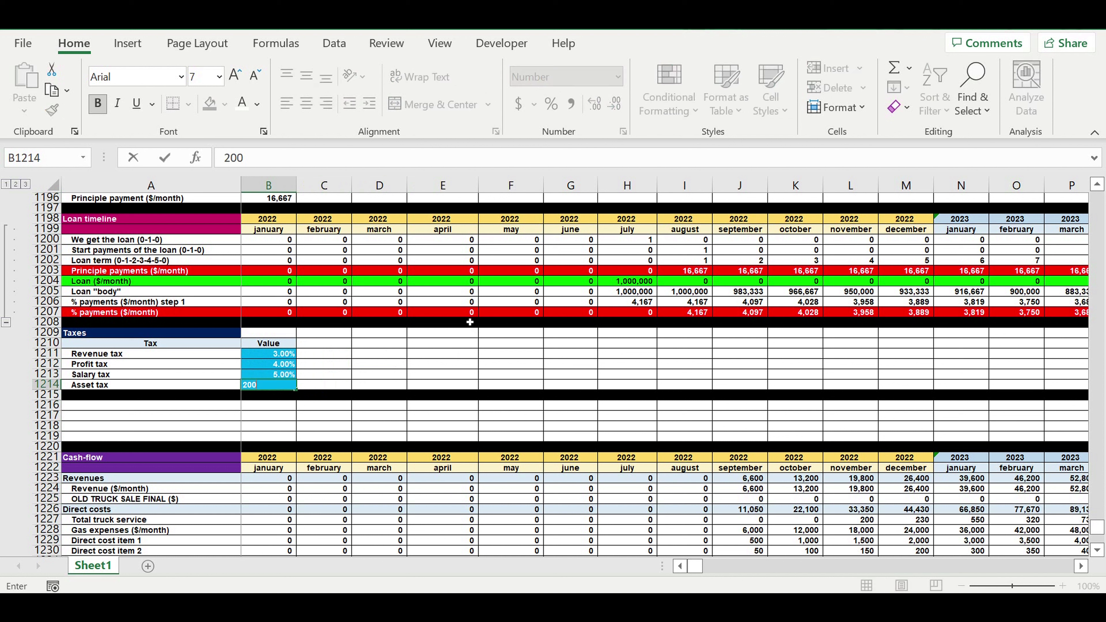
text(00)
key(BackSpace)
key(Return)
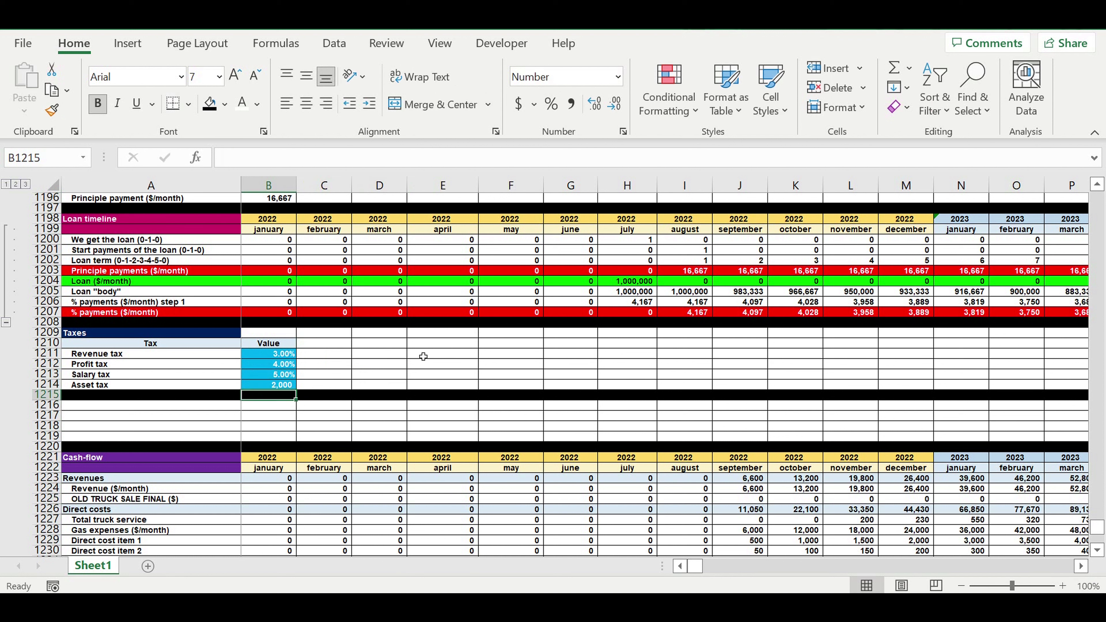
click(425, 354)
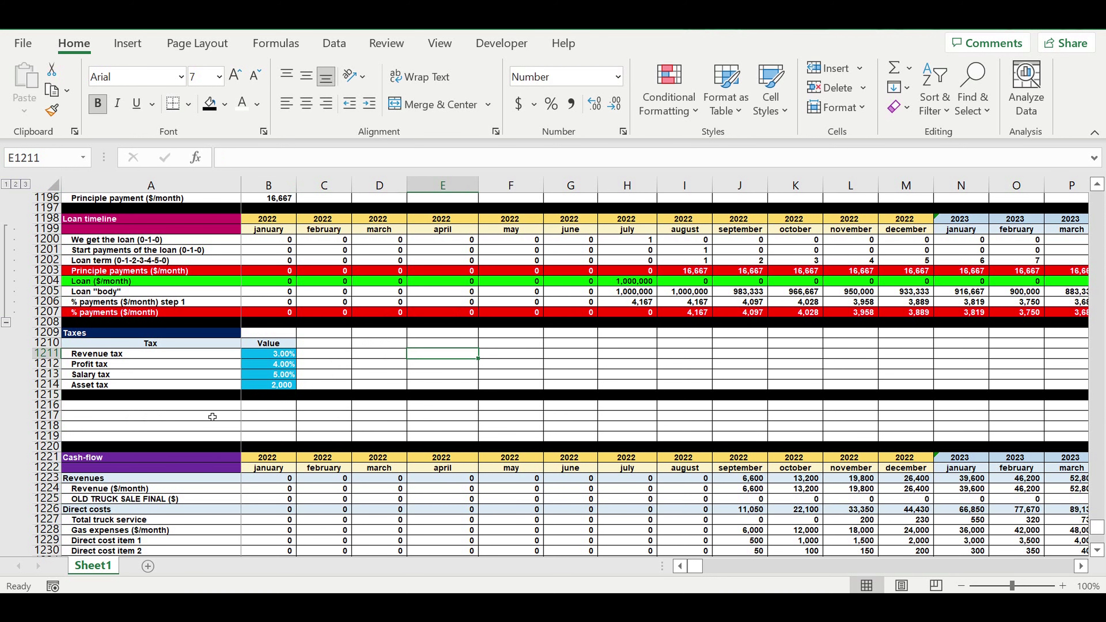
Link A1258, below the cash-flow Taxes row, to the Revenue tax name with =A1211
scroll(218, 423, down, 9)
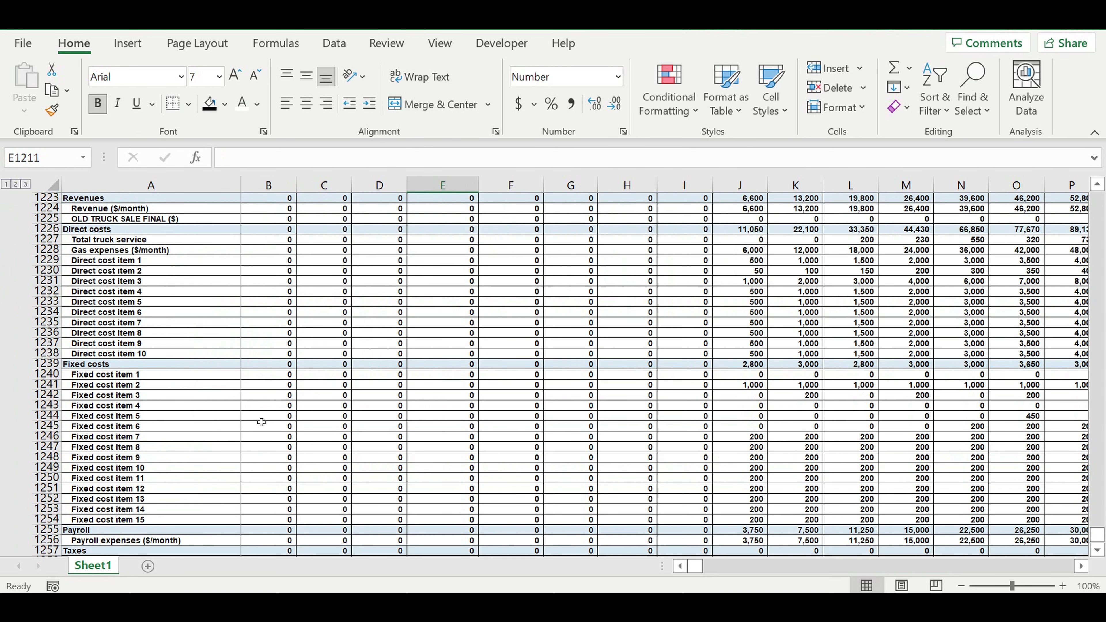
scroll(261, 419, down, 5)
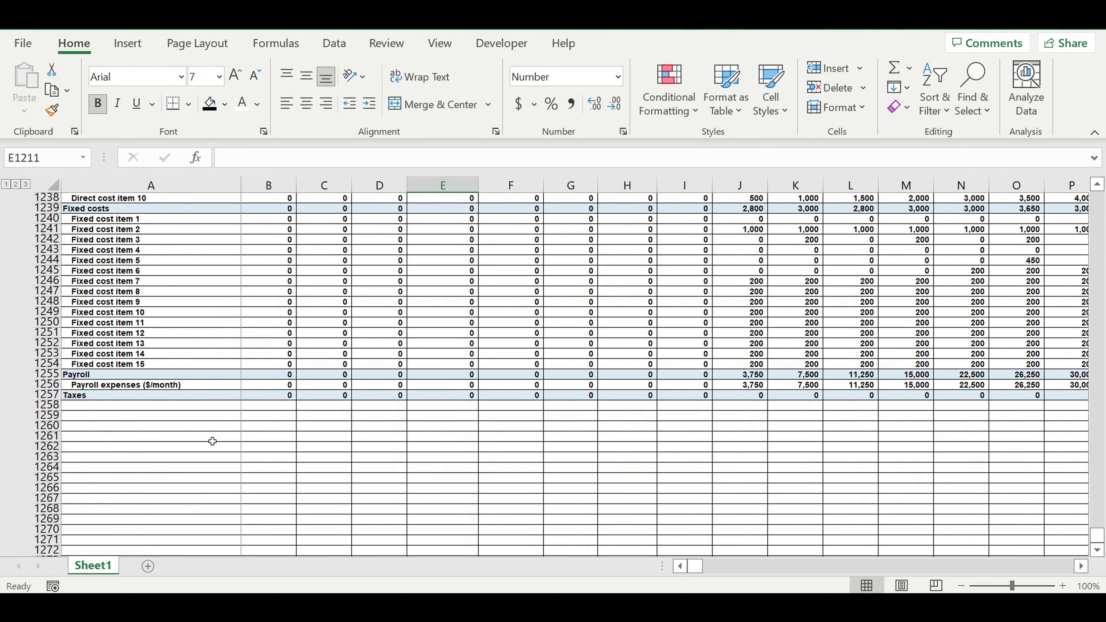
click(90, 408)
text(=)
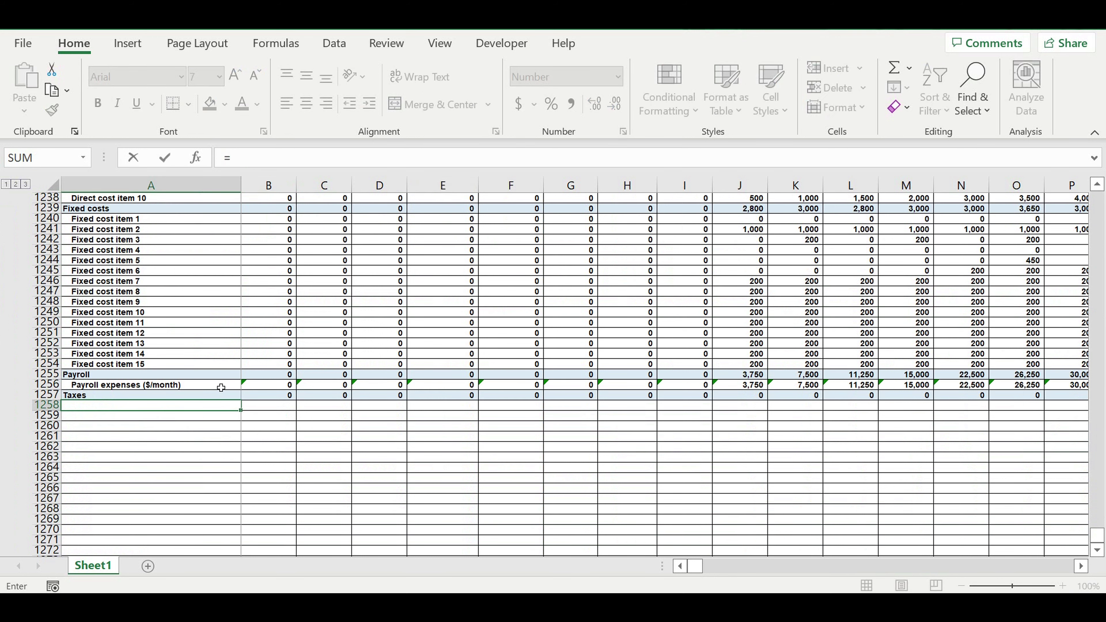
scroll(221, 388, up, 11)
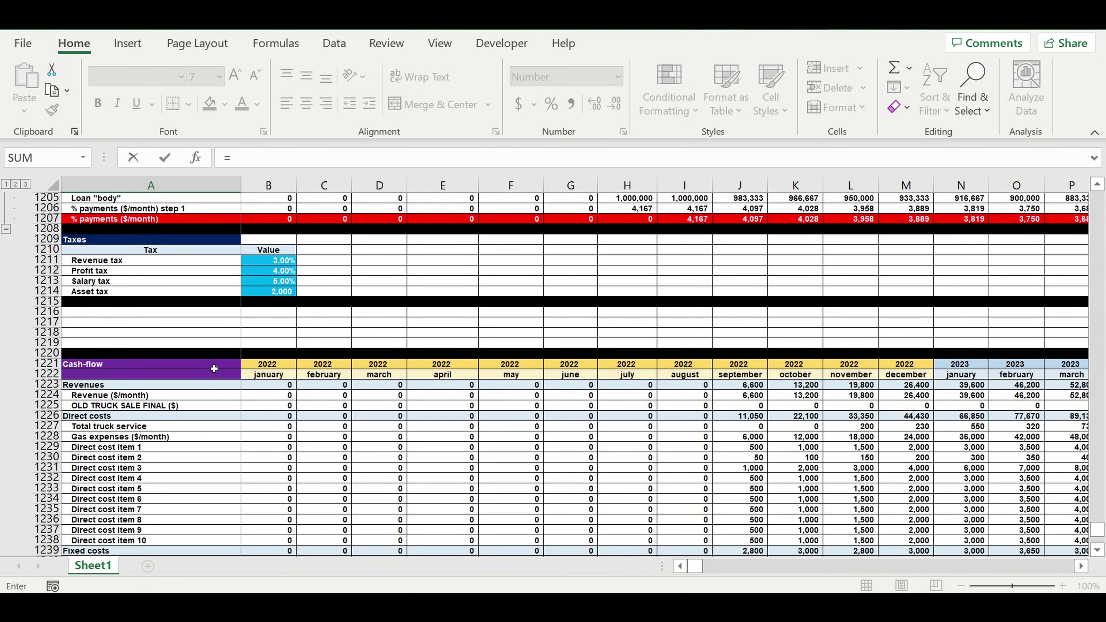
scroll(109, 301, up, 1)
click(86, 295)
key(Return)
Copy the linked tax name from A1258 down to A1261 and indent A1258:A1261 by one level
scroll(209, 383, down, 4)
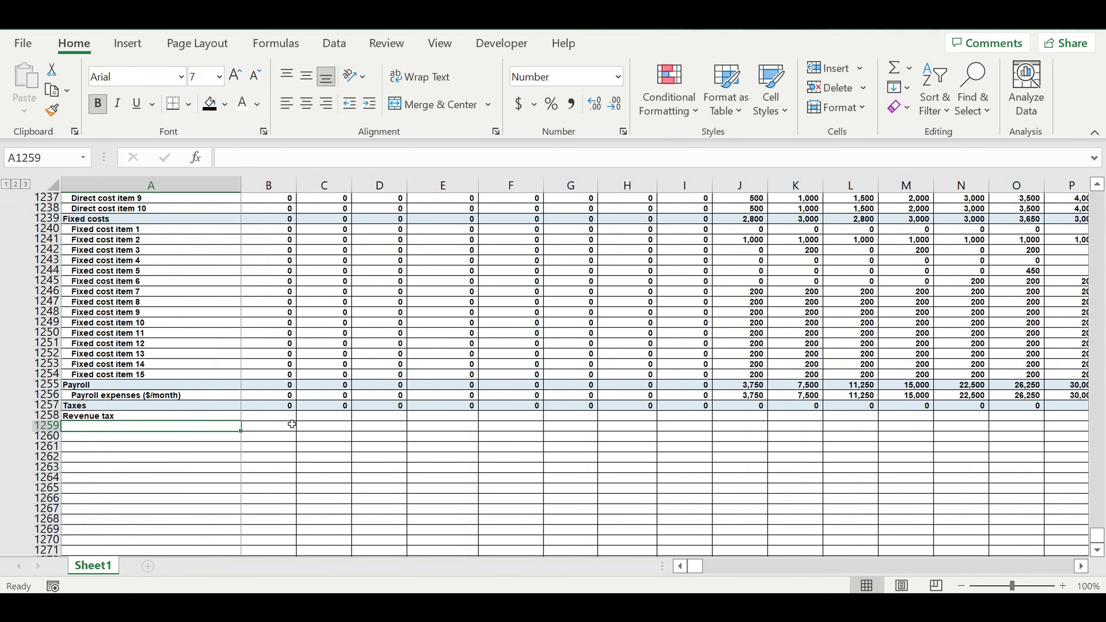
click(210, 419)
drag(247, 425, 261, 449)
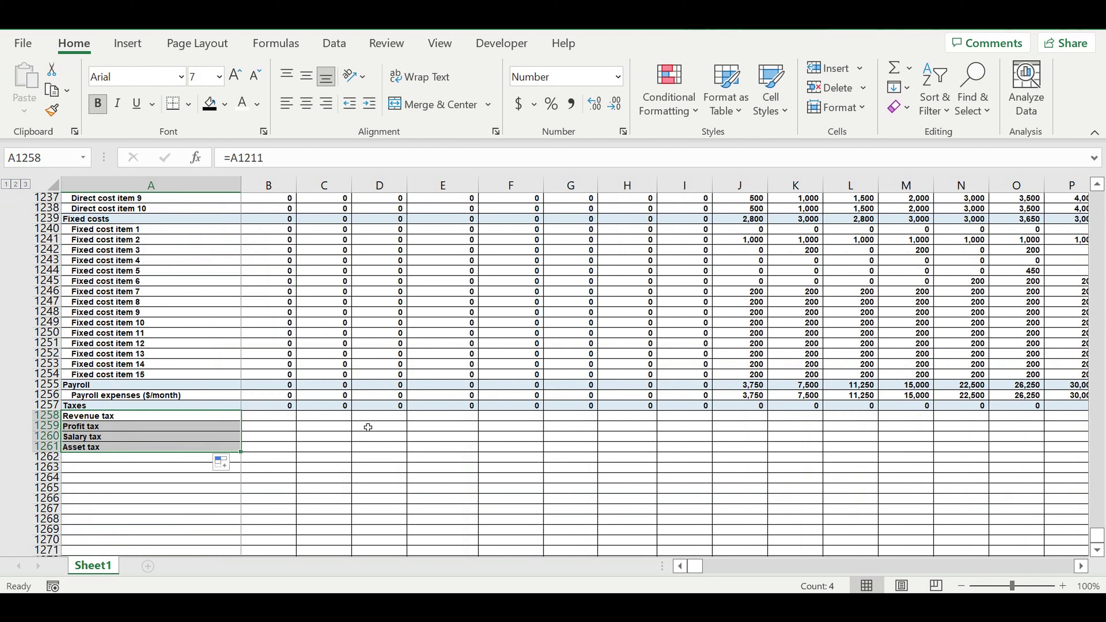
click(369, 103)
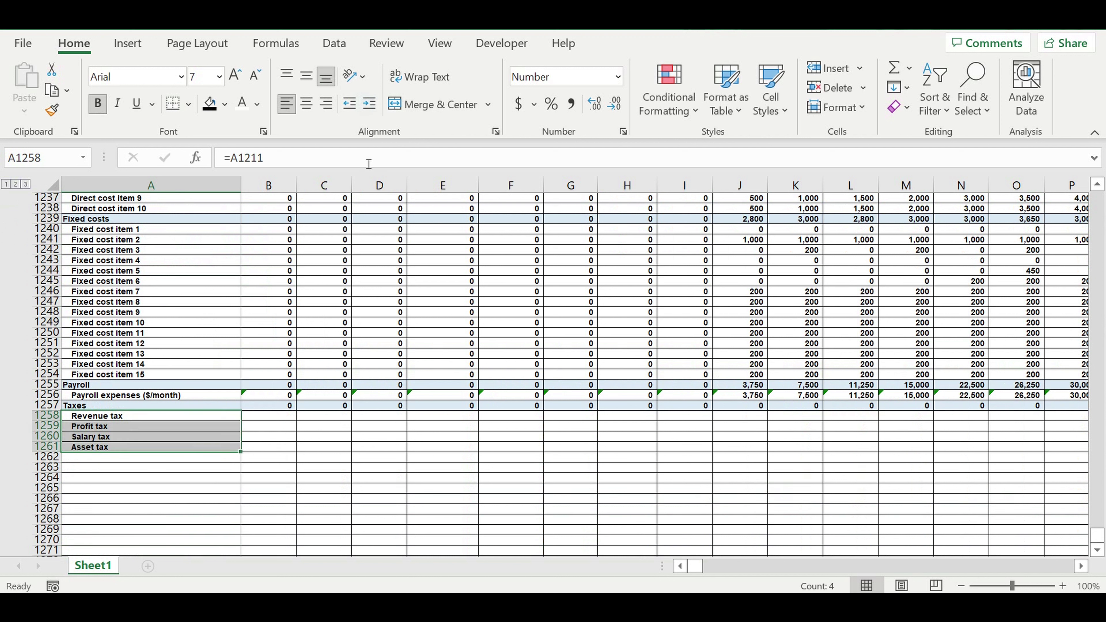
click(338, 471)
Calculate January's revenue tax in B1258 with =B1223*$B$1211, keeping the tax rate reference absolute
click(281, 419)
text(=)
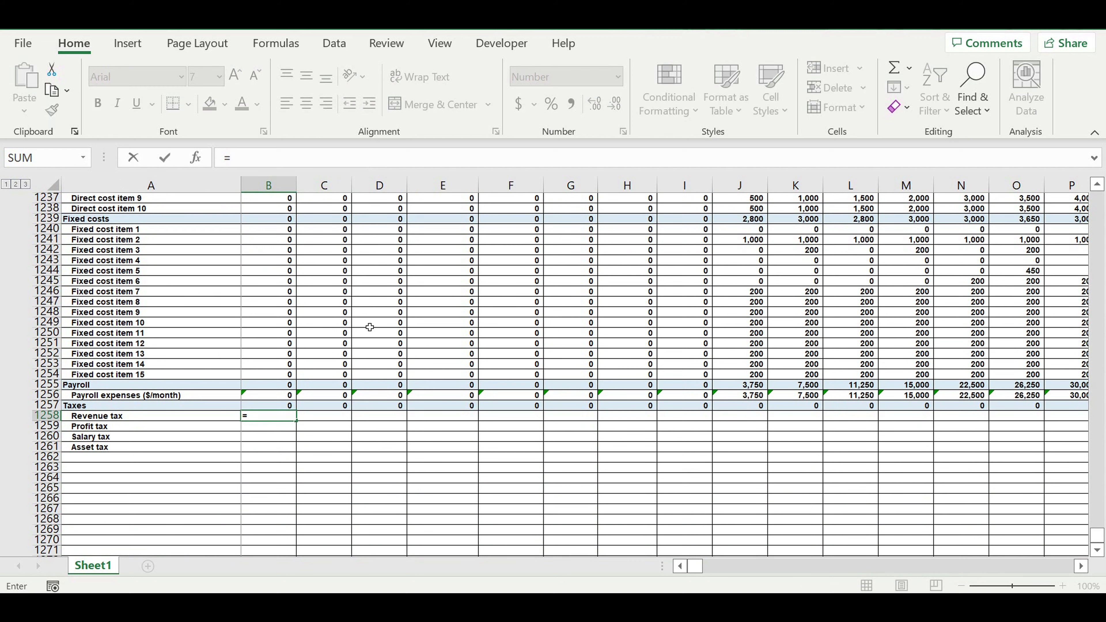
scroll(365, 323, up, 12)
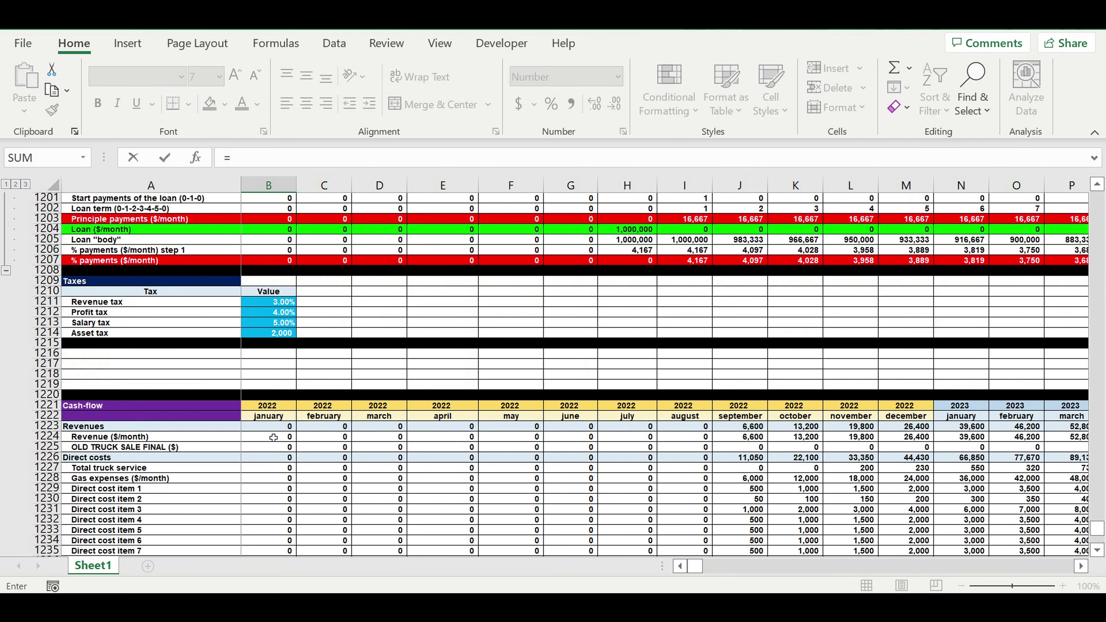
click(261, 430)
text(*)
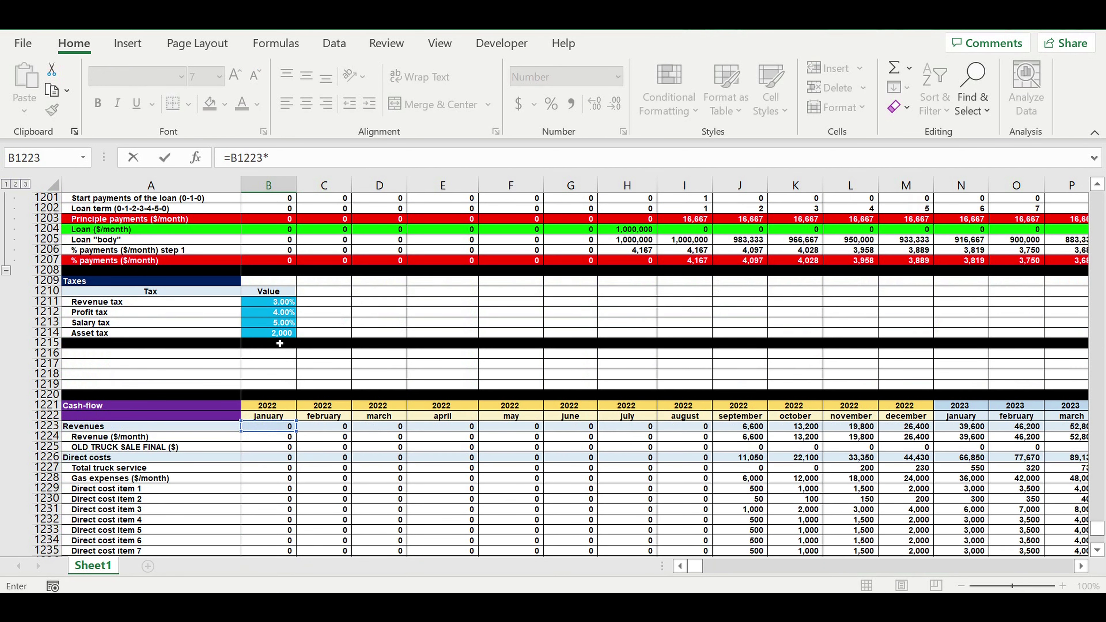
click(273, 306)
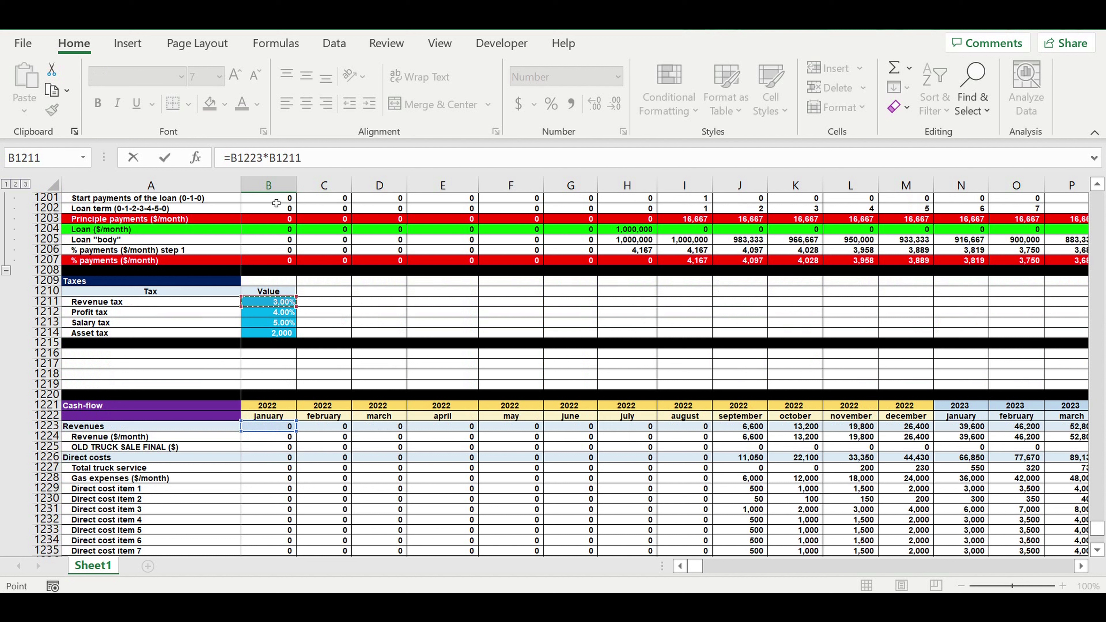
click(276, 160)
text($B)
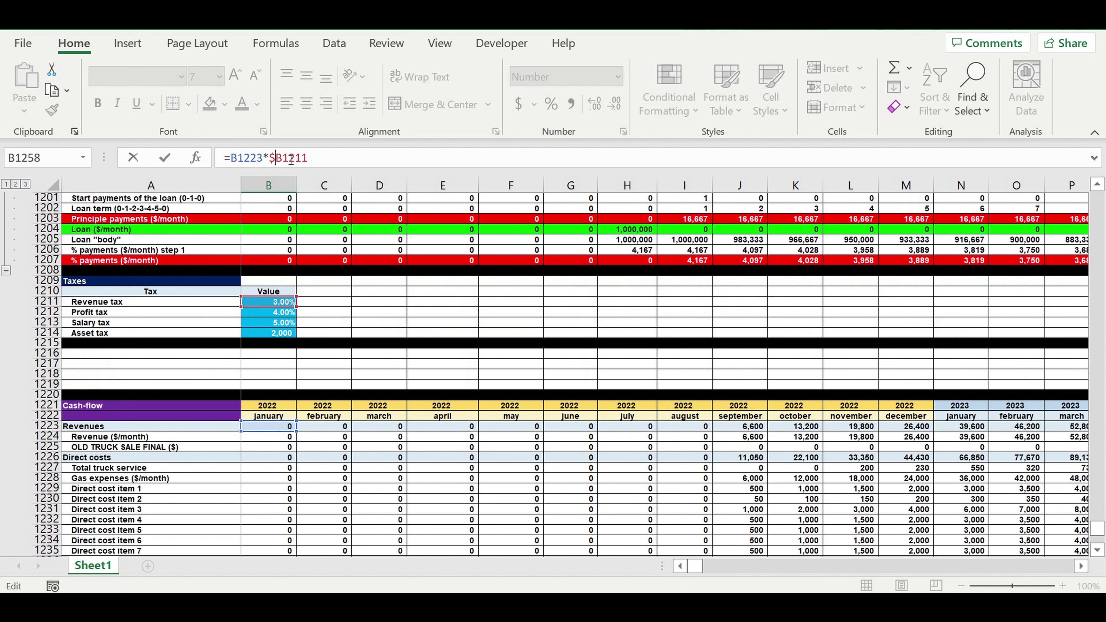
text($)
key(Return)
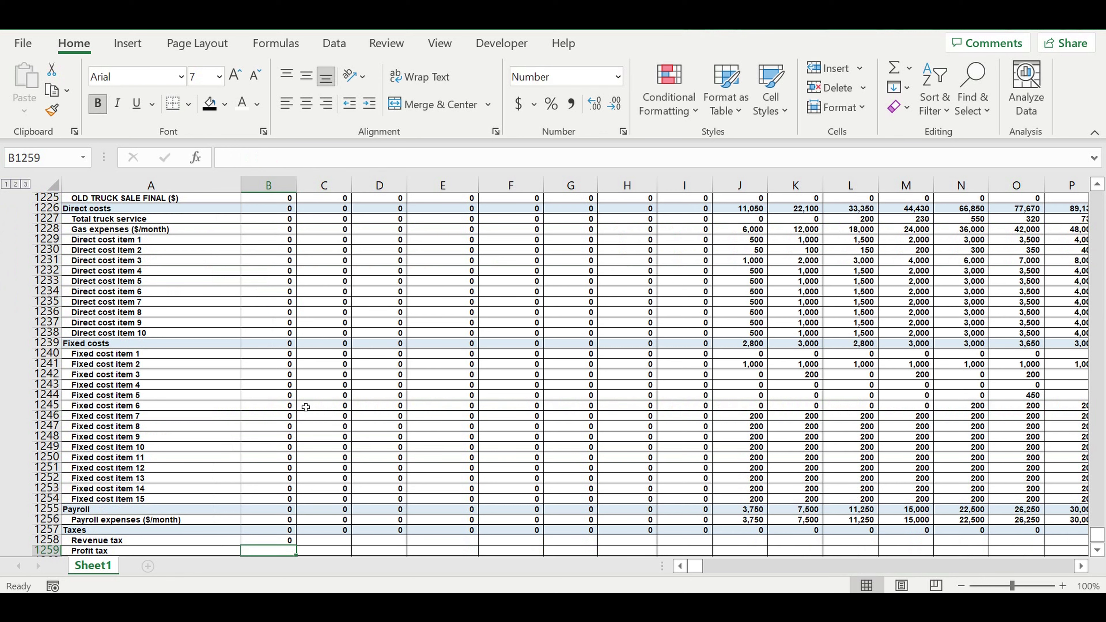
scroll(307, 397, down, 3)
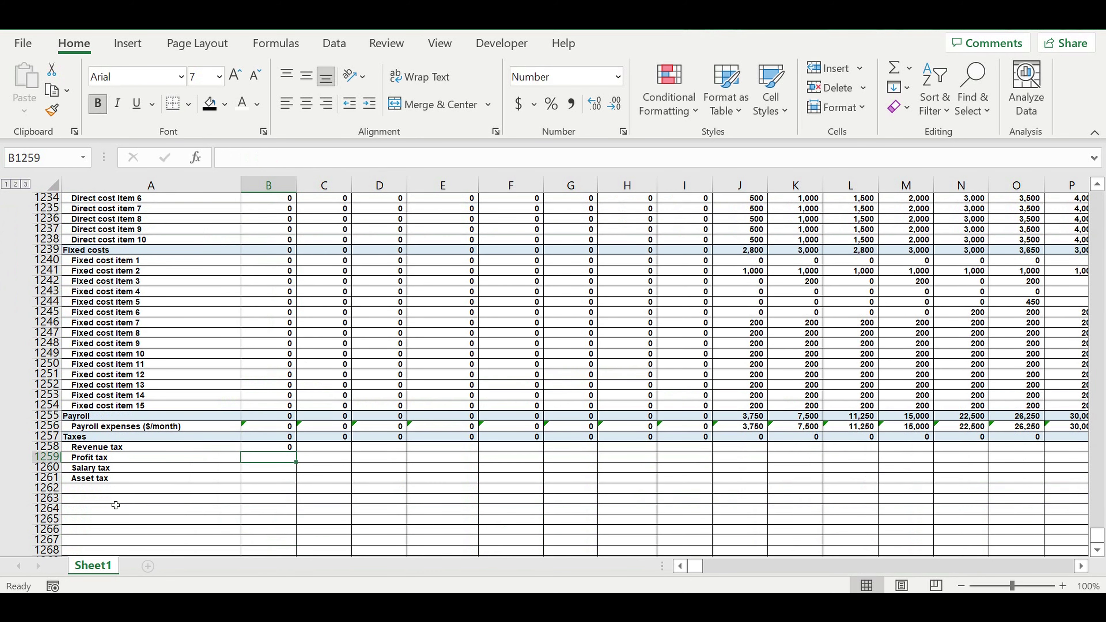
Calculate January's salary tax in B1260 by multiplying the payroll in B1255 by the salary tax rate in B1213, fixing the rate reference
click(273, 469)
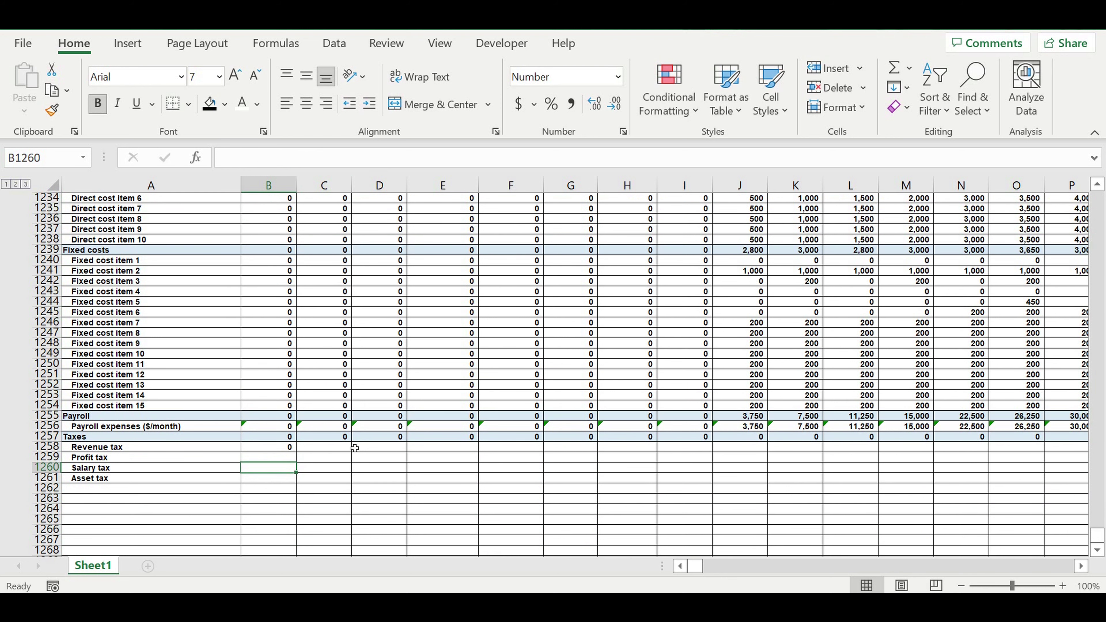
text(=)
scroll(348, 462, up, 6)
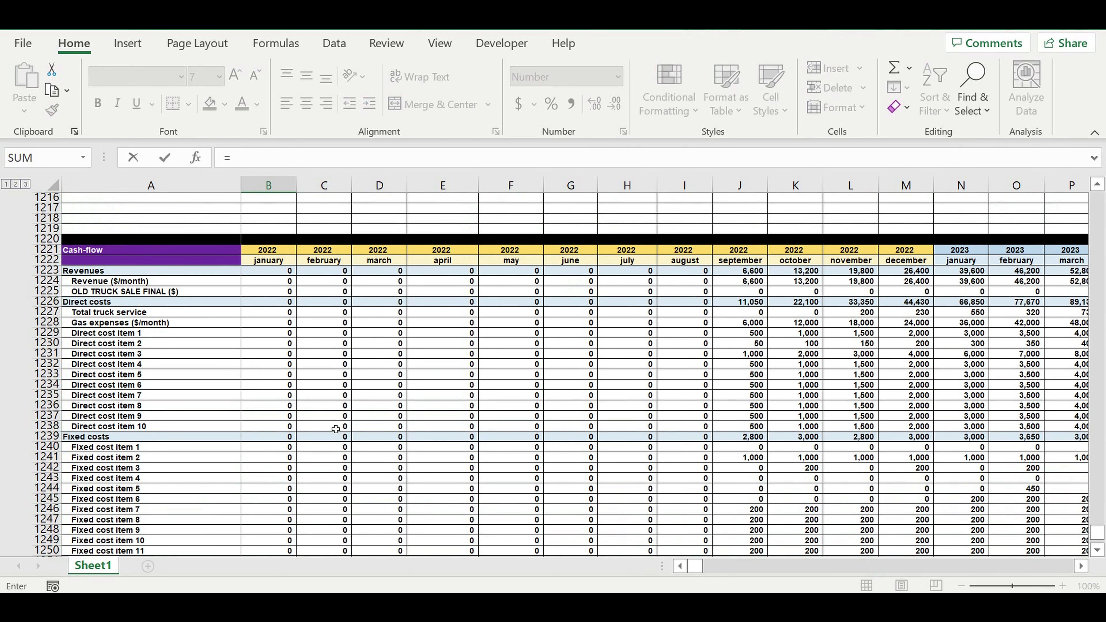
scroll(333, 432, down, 3)
click(262, 512)
text(*)
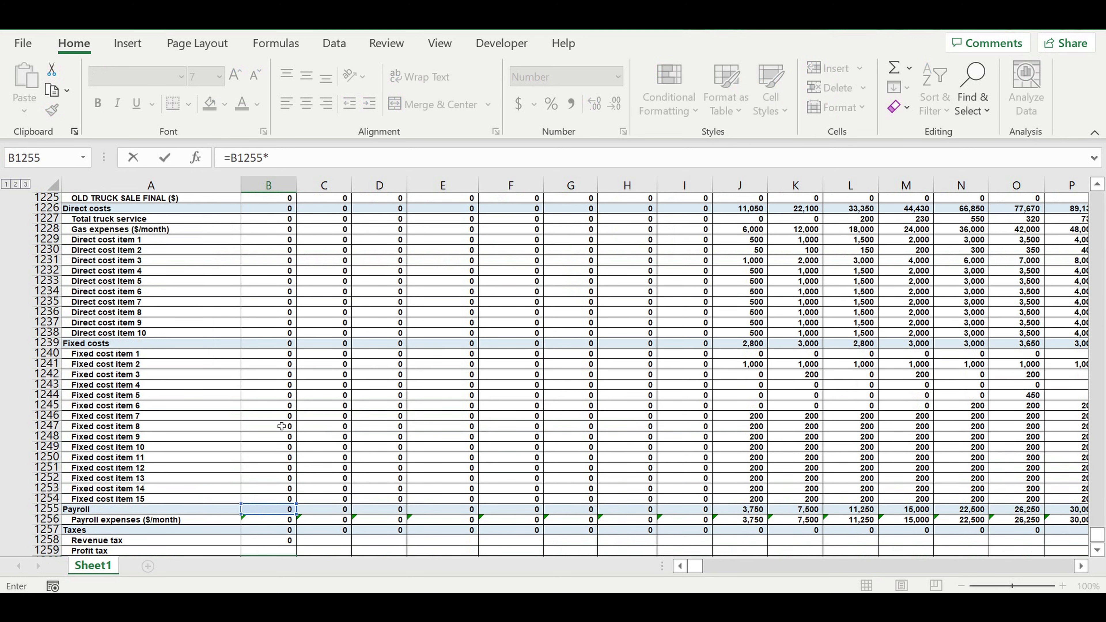
scroll(280, 406, up, 3)
scroll(280, 406, up, 2)
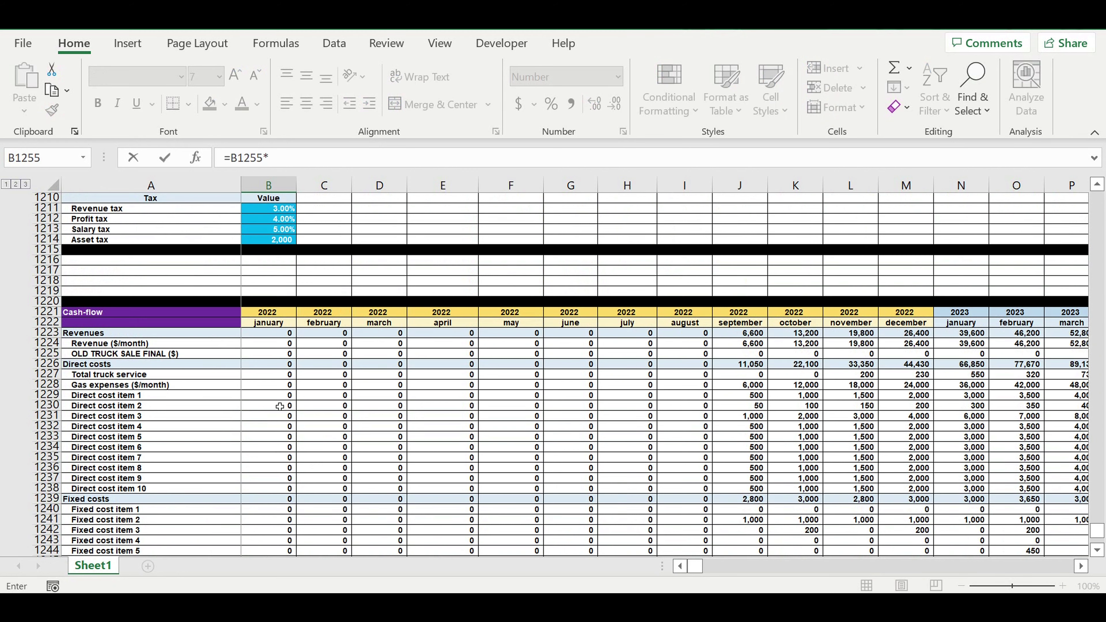
scroll(279, 407, up, 2)
click(283, 292)
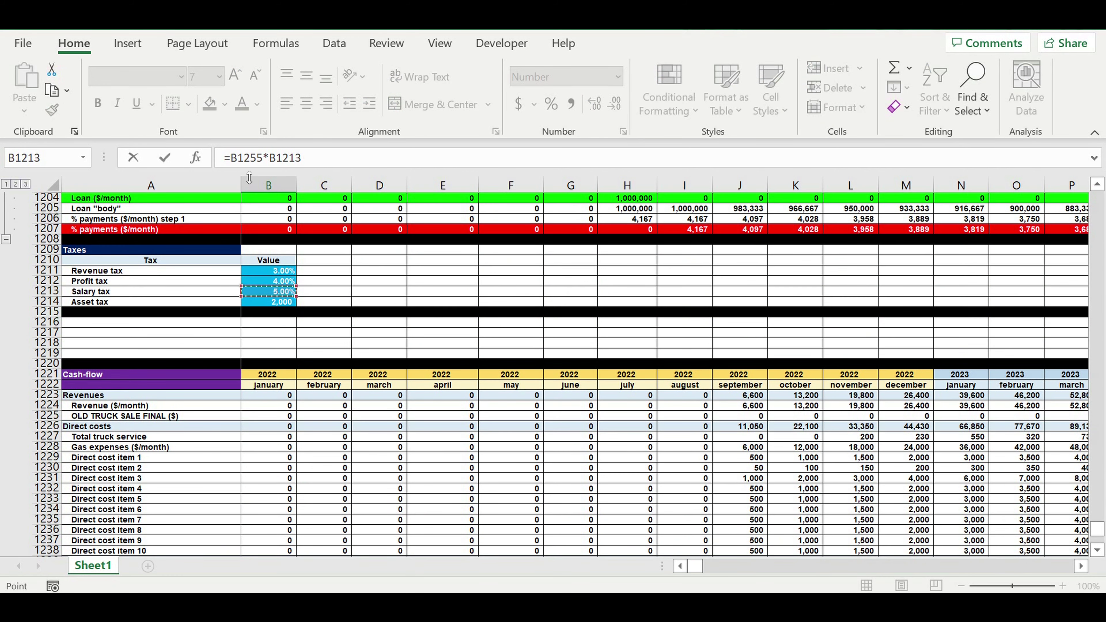
click(276, 158)
text($)
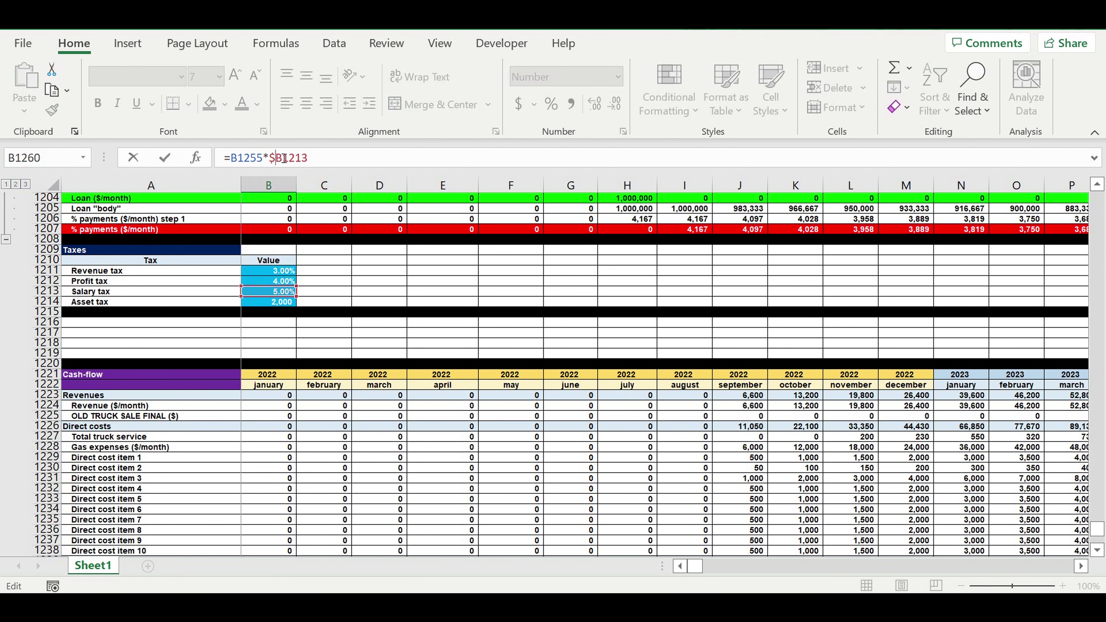
key(Right)
key(Return)
Calculate January's asset tax in B1261 by multiplying $B$1214 by the operating activity status (0-1-1) in B50
scroll(313, 395, down, 2)
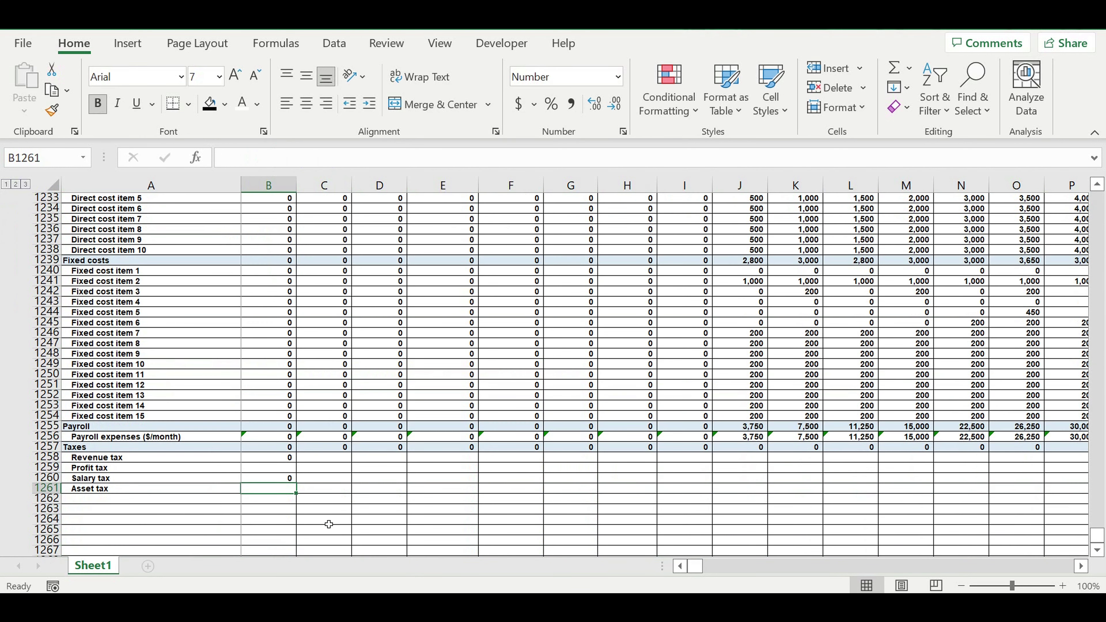
text(=)
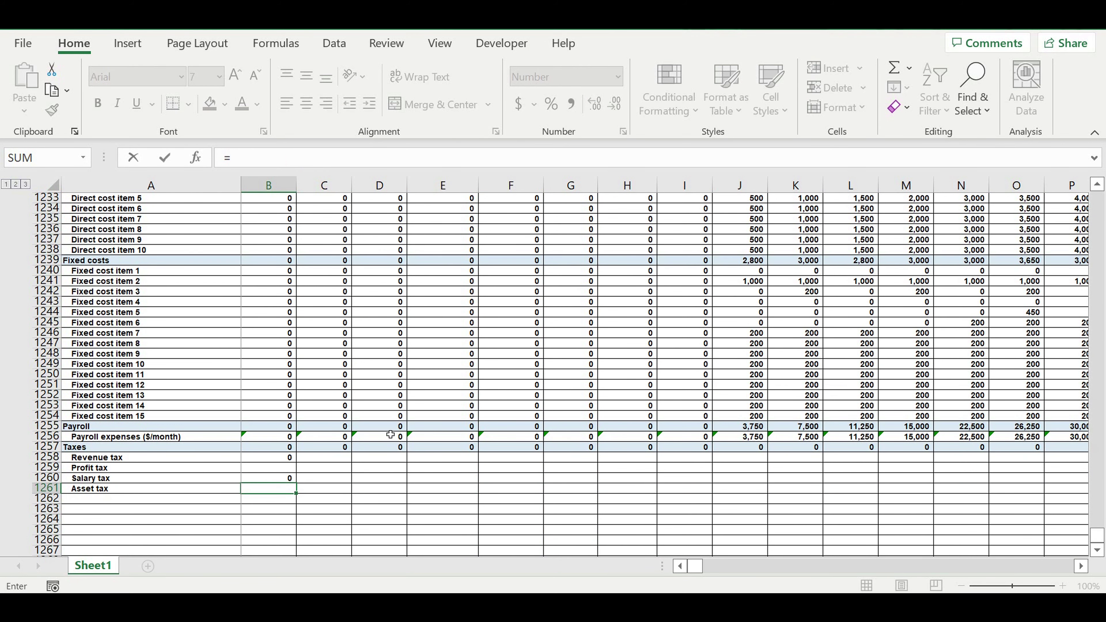
scroll(383, 395, up, 11)
click(281, 345)
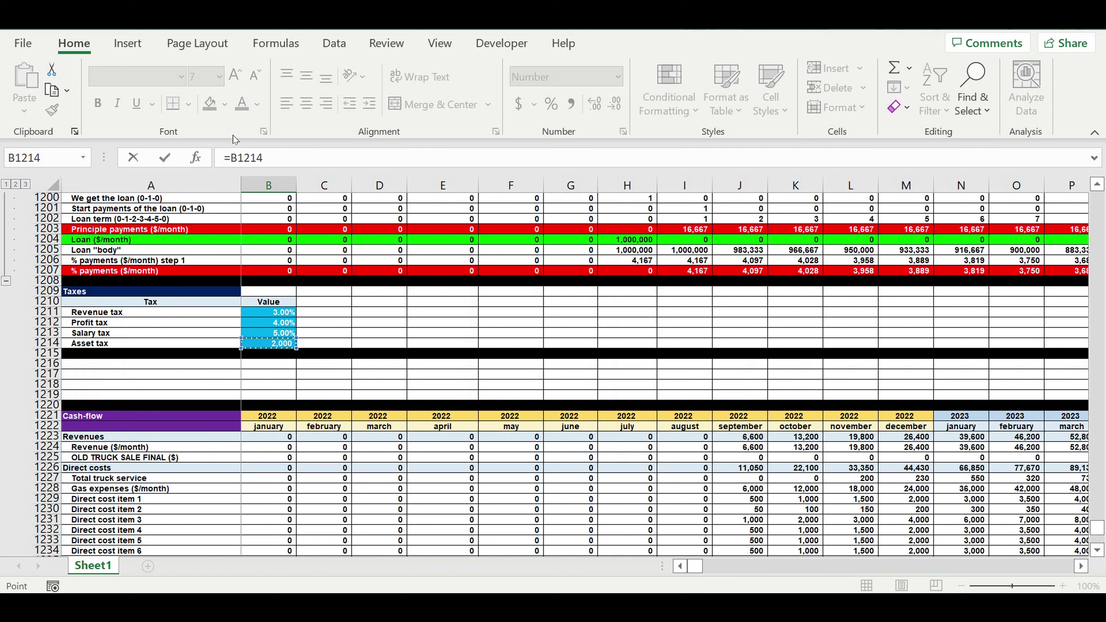
click(339, 160)
text($)
click(245, 162)
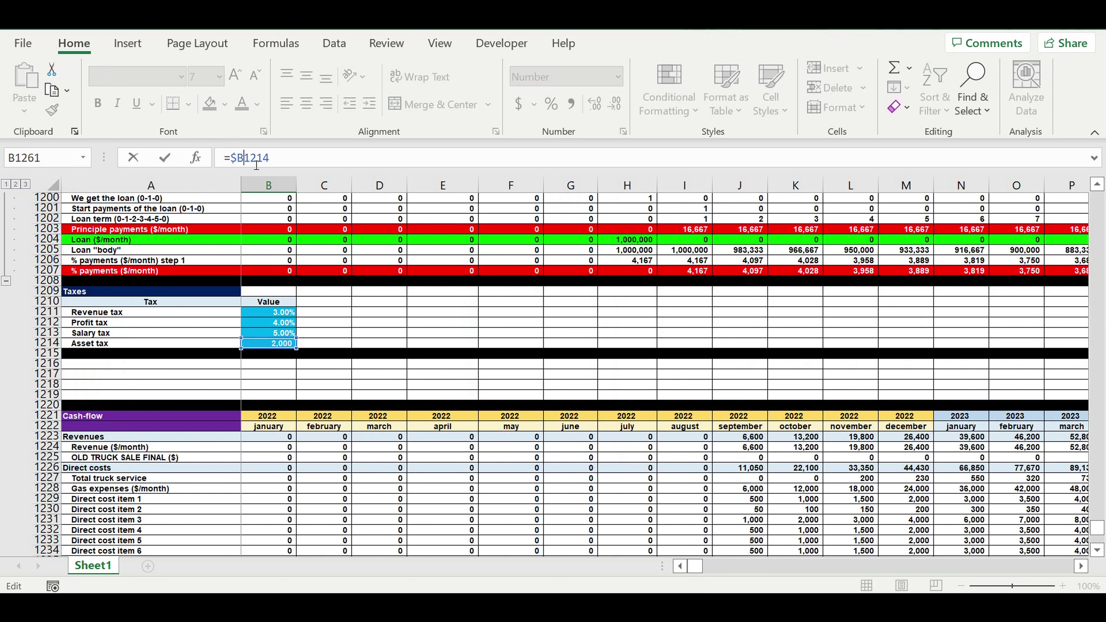
text($1214*)
drag(1096, 531, 1073, 38)
scroll(478, 391, down, 8)
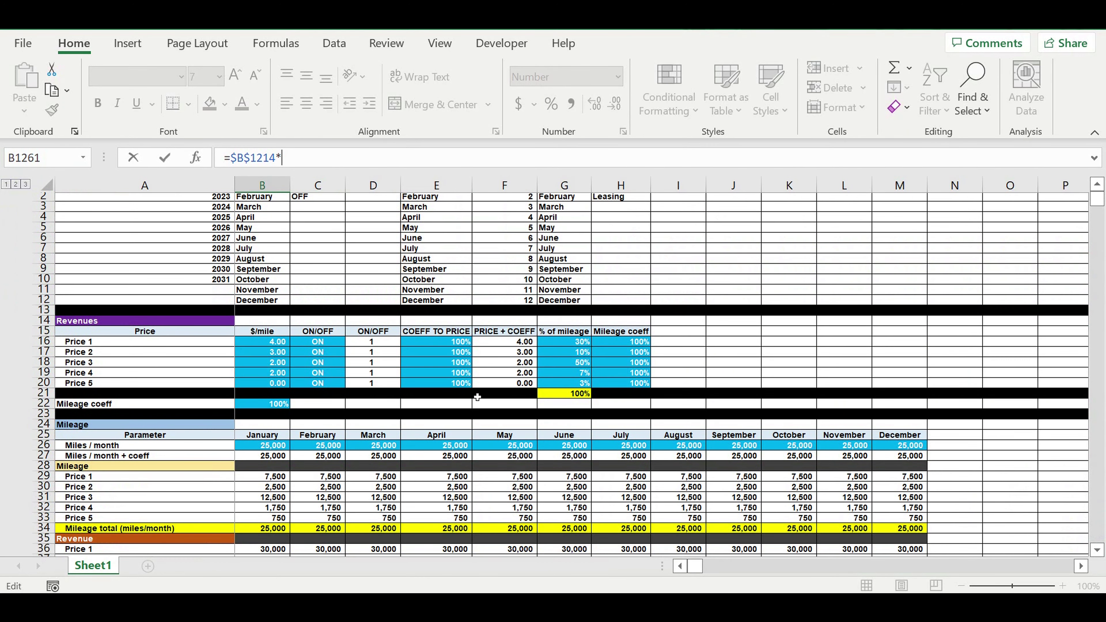
scroll(477, 391, down, 3)
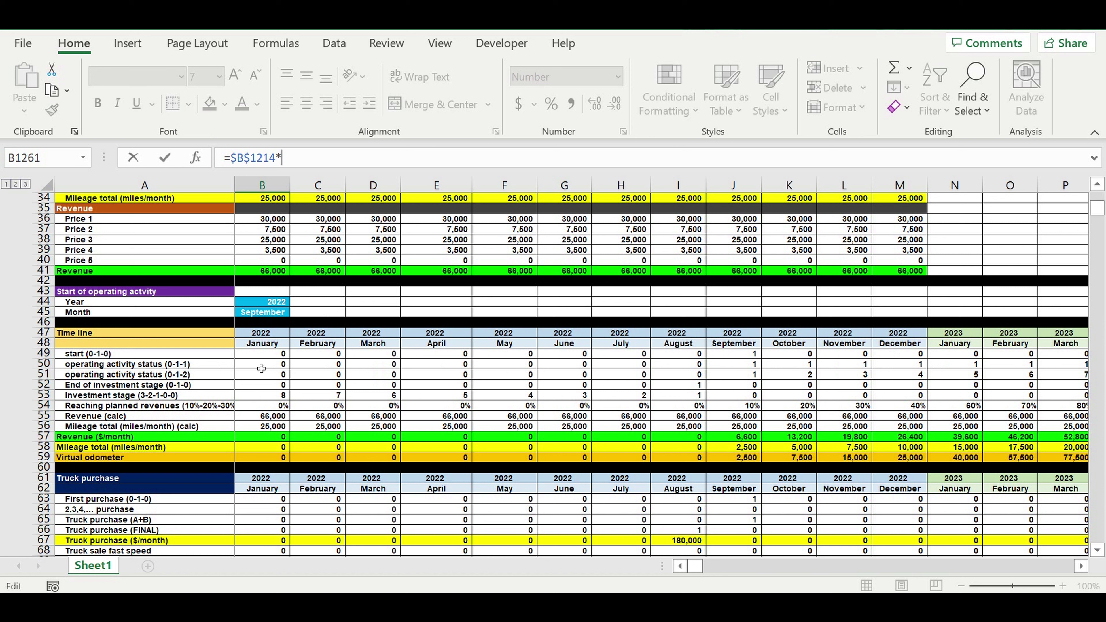
click(263, 367)
key(Return)
Replace the January Taxes total in B1257 with =SUM(B1258:B1261)
click(286, 407)
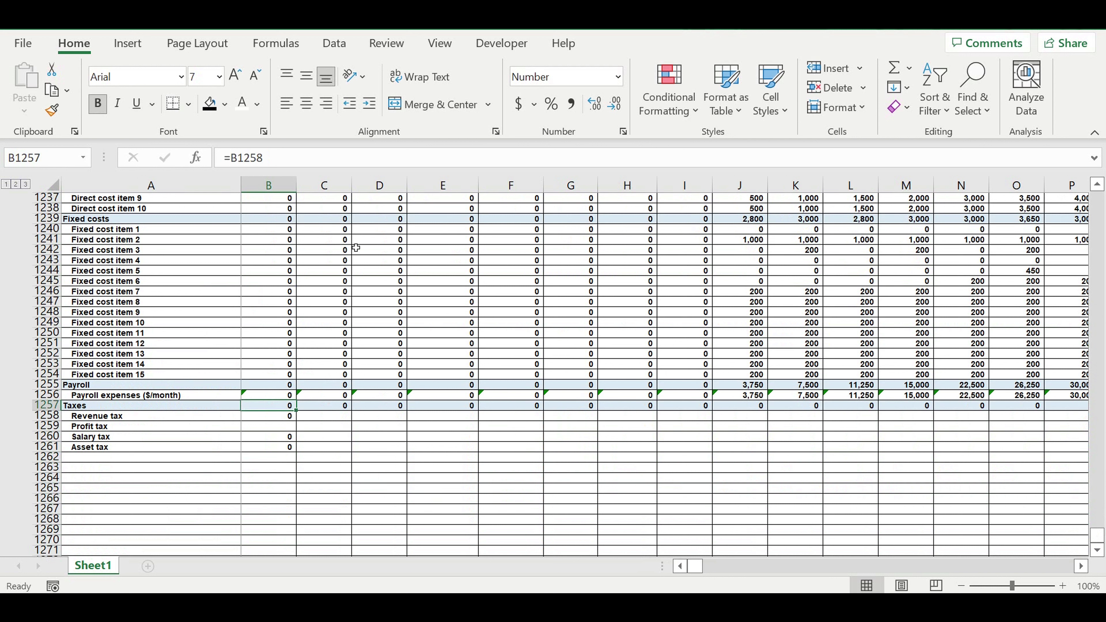
click(897, 73)
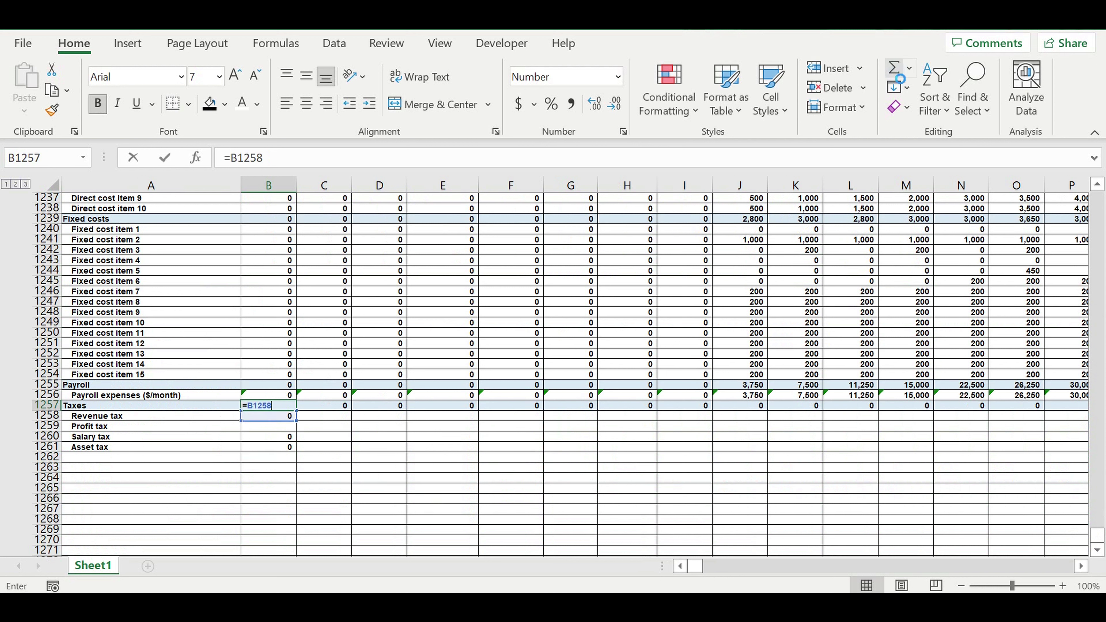
click(269, 449)
drag(268, 449, 268, 416)
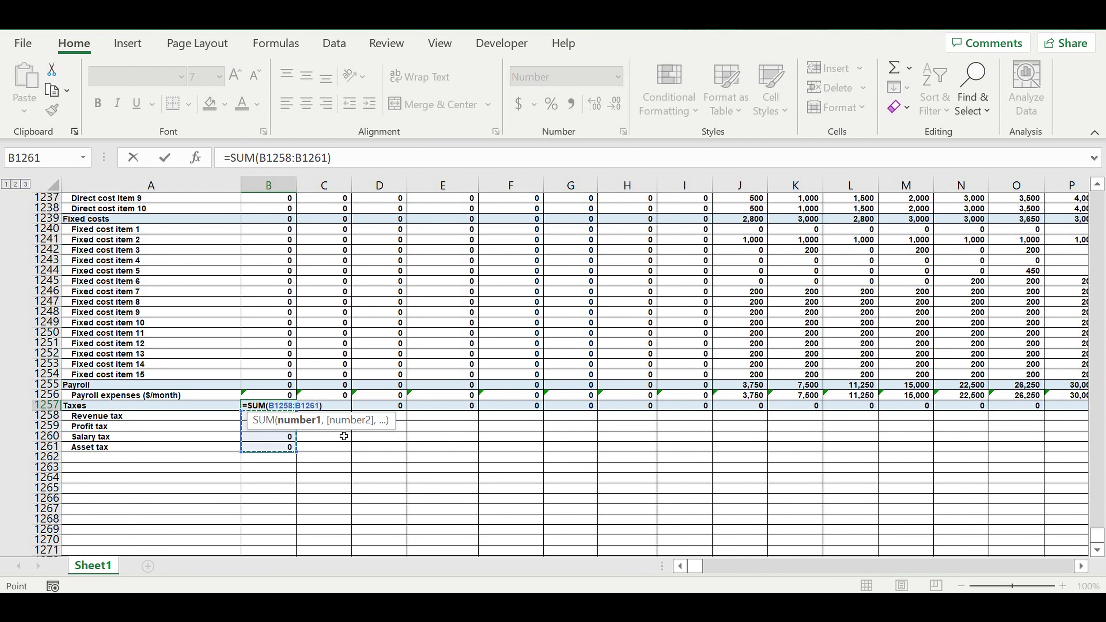
key(Return)
Fill the January tax formulas in B1257:B1261 across all months through column DQ
drag(268, 406, 1015, 452)
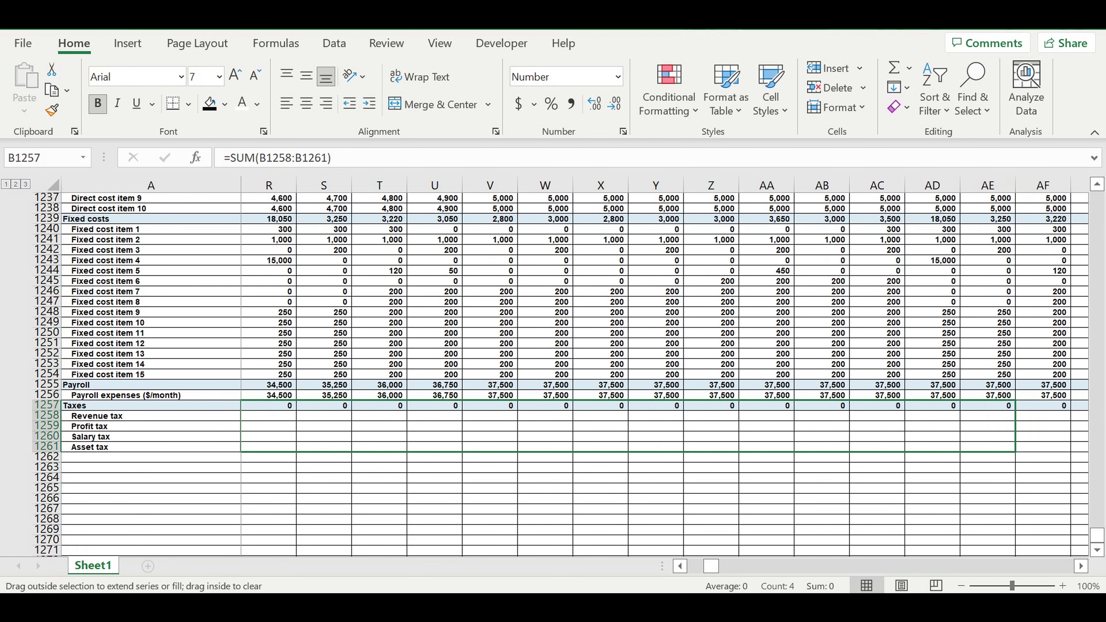
drag(1015, 451, 889, 433)
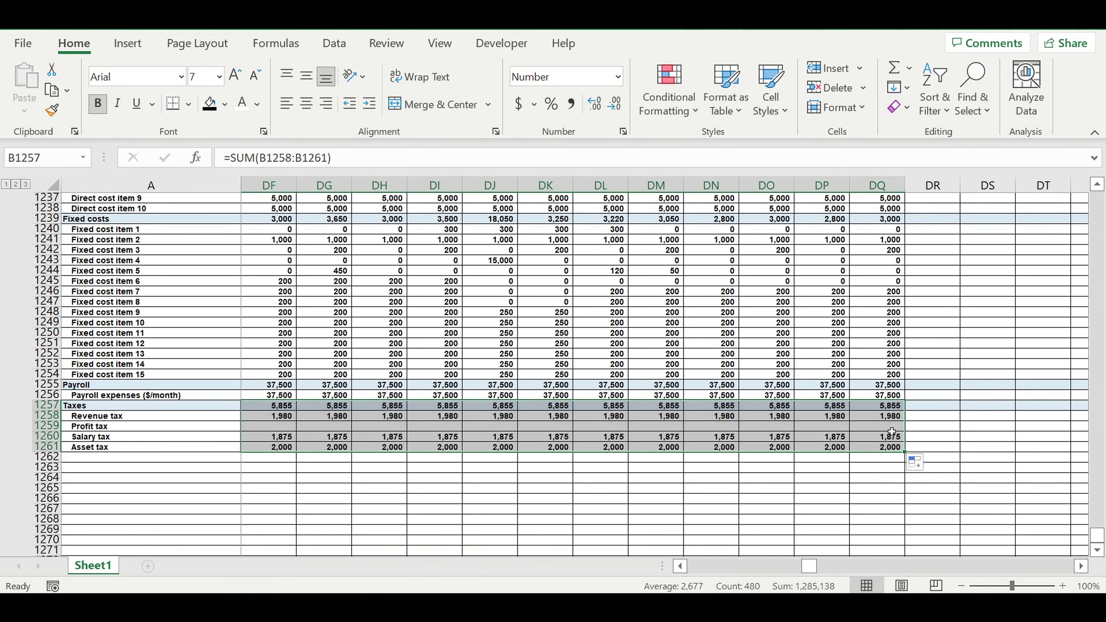
click(885, 501)
drag(806, 566, 214, 464)
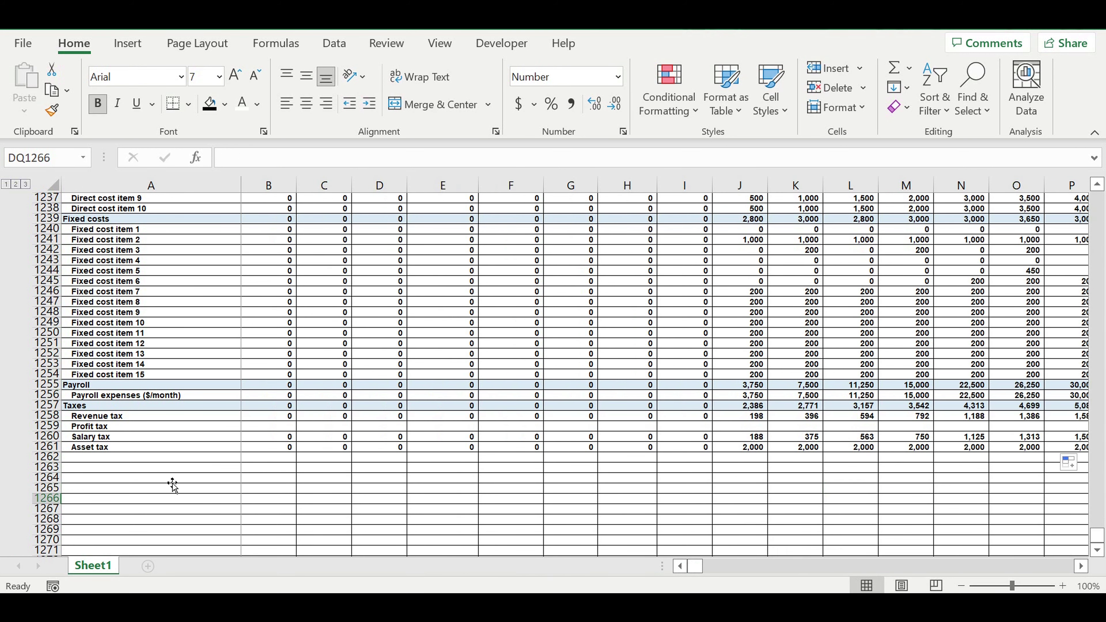
Label A1262, below the Asset tax row, as Result from operating activity
click(100, 457)
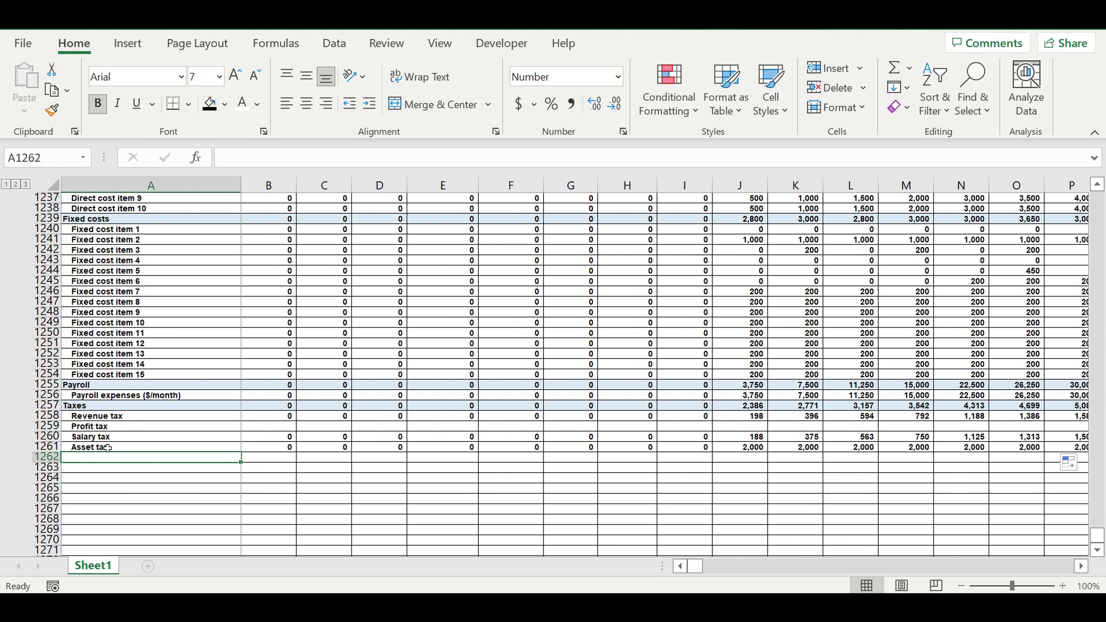
text(Resu)
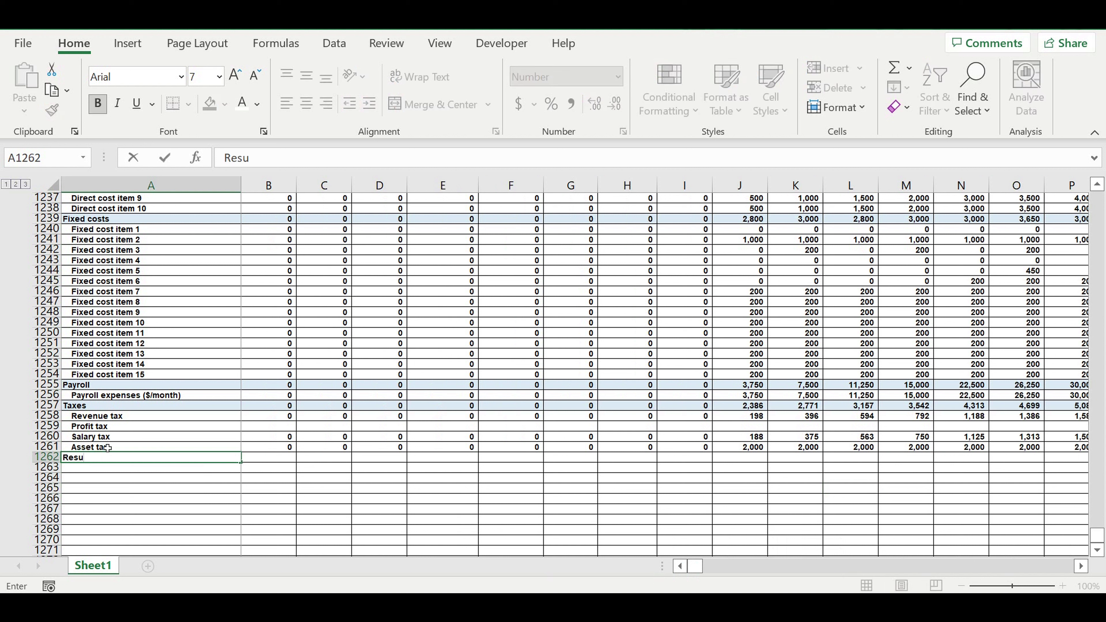
text(lt from operating activity)
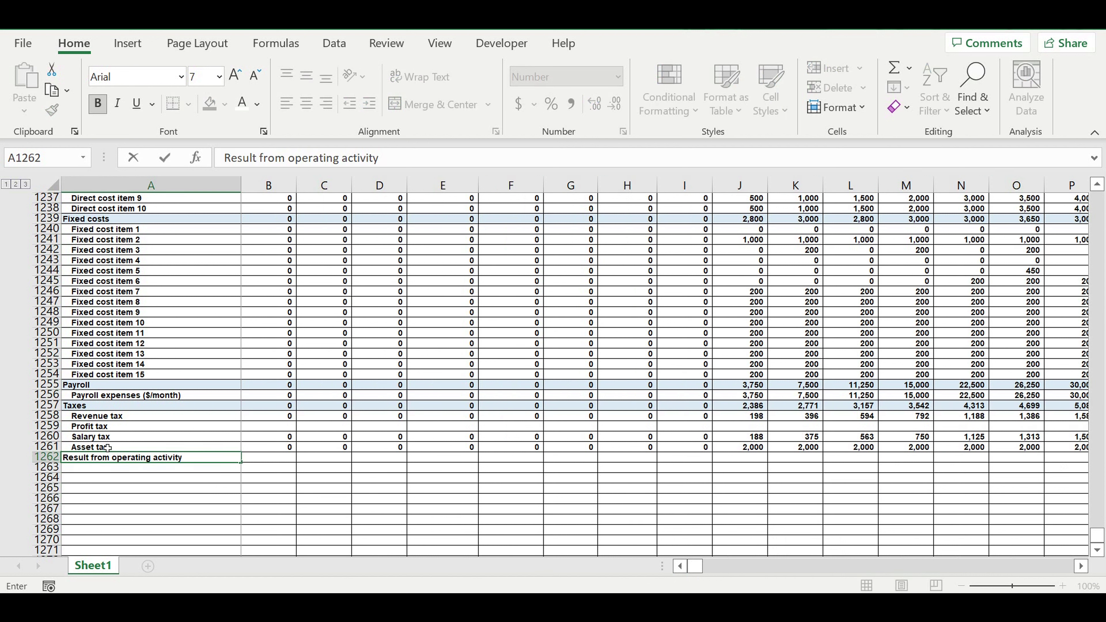
key(Return)
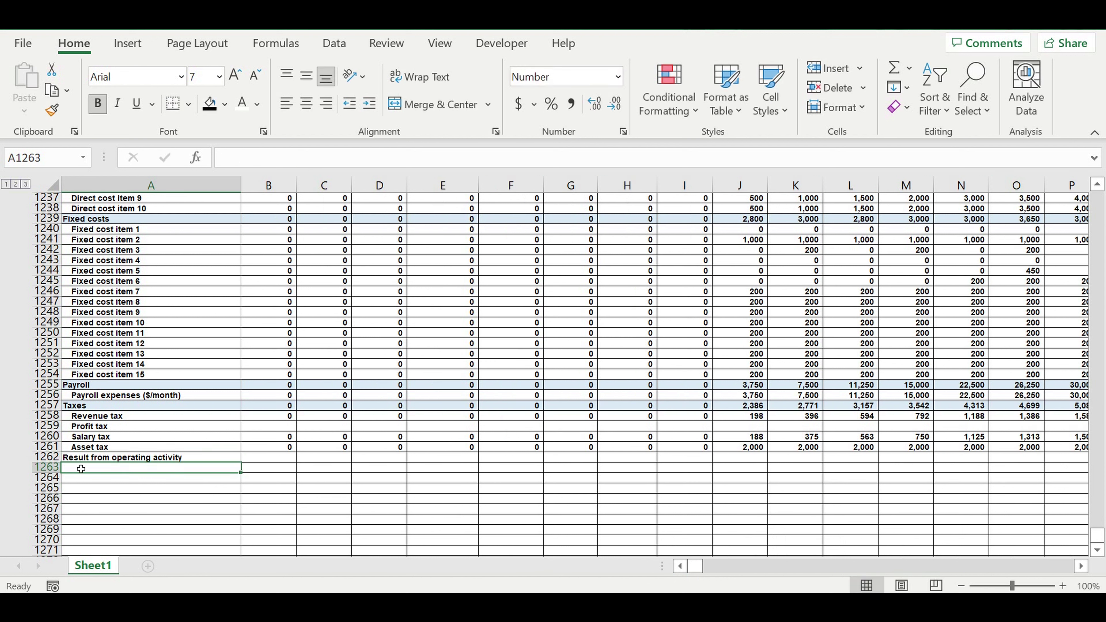
Fill the entire row 1262 with the standard yellow color
click(43, 457)
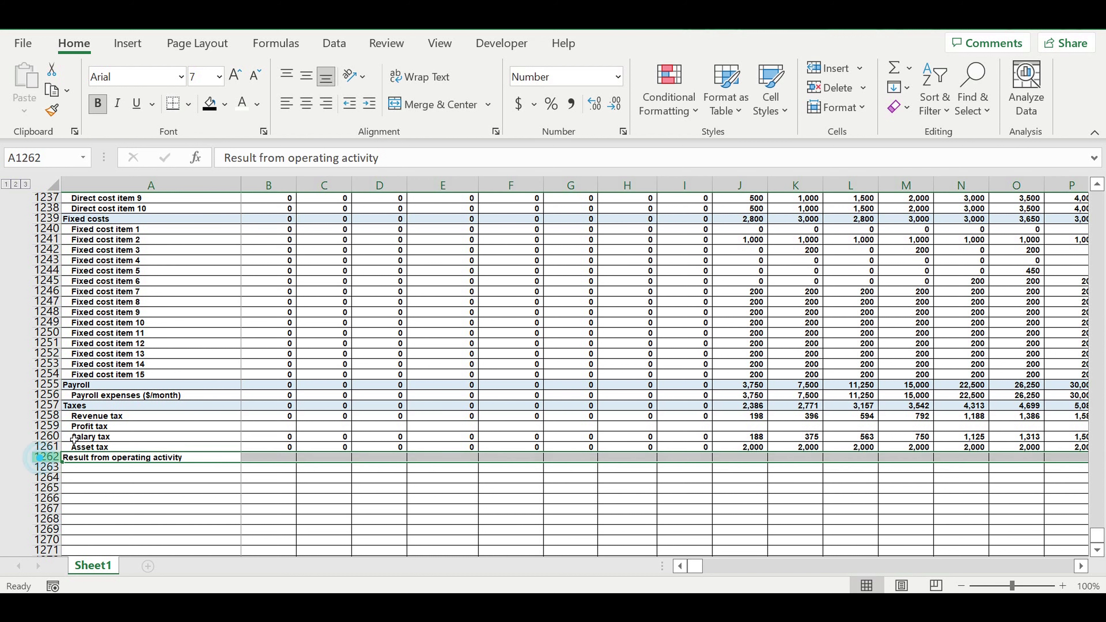
click(225, 104)
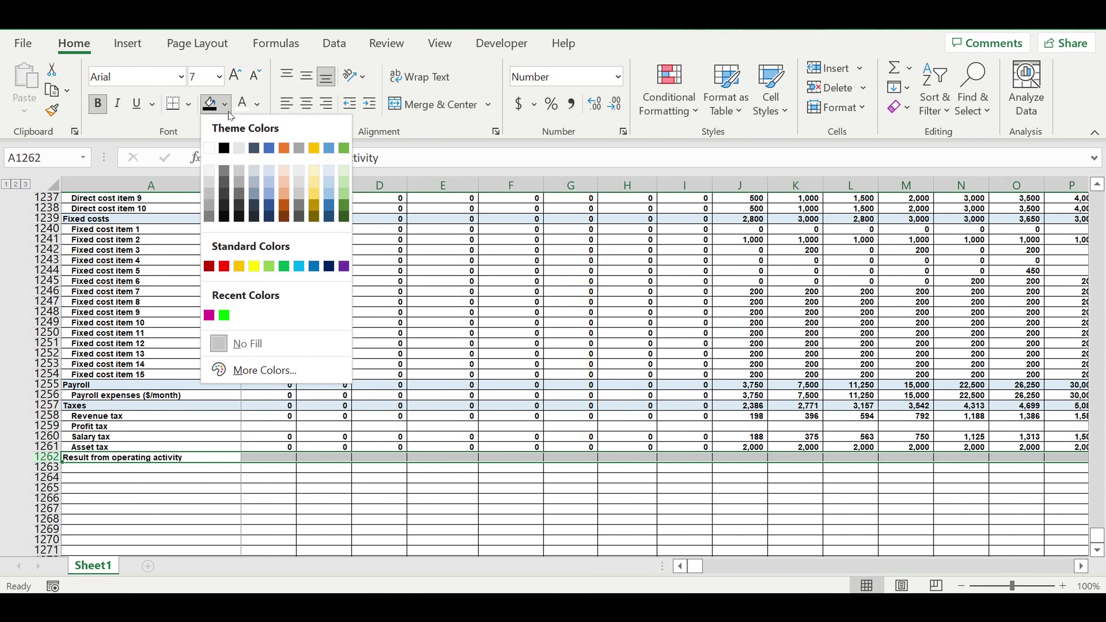
click(257, 267)
click(351, 507)
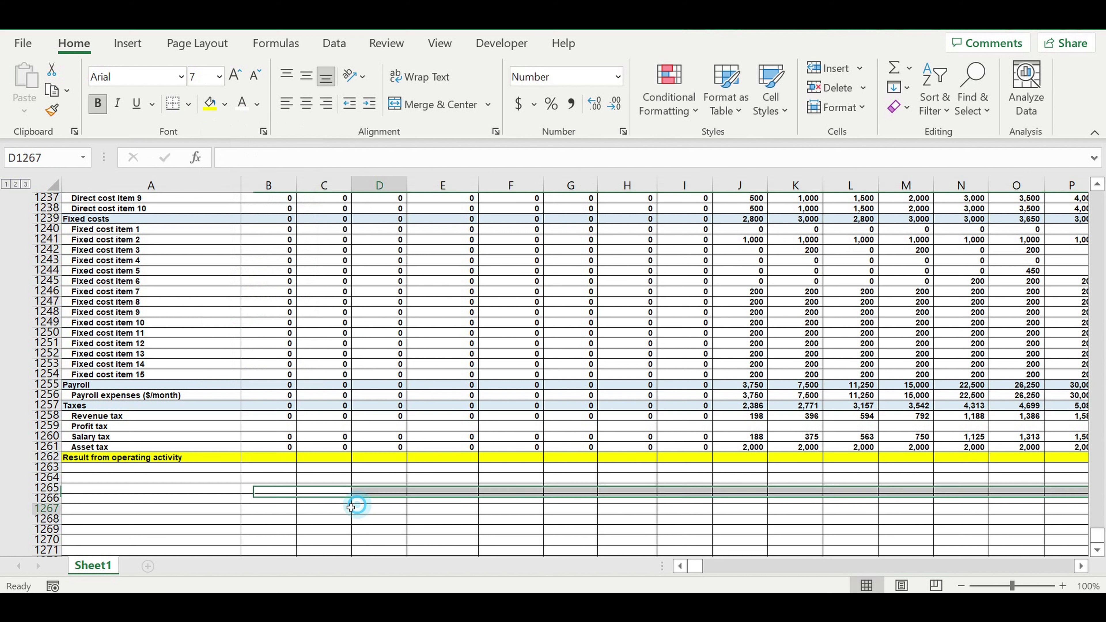
Calculate January's result from operating activity in B1262 with =B1223-B1226-B1239-B1255-B1257
click(279, 457)
text(=)
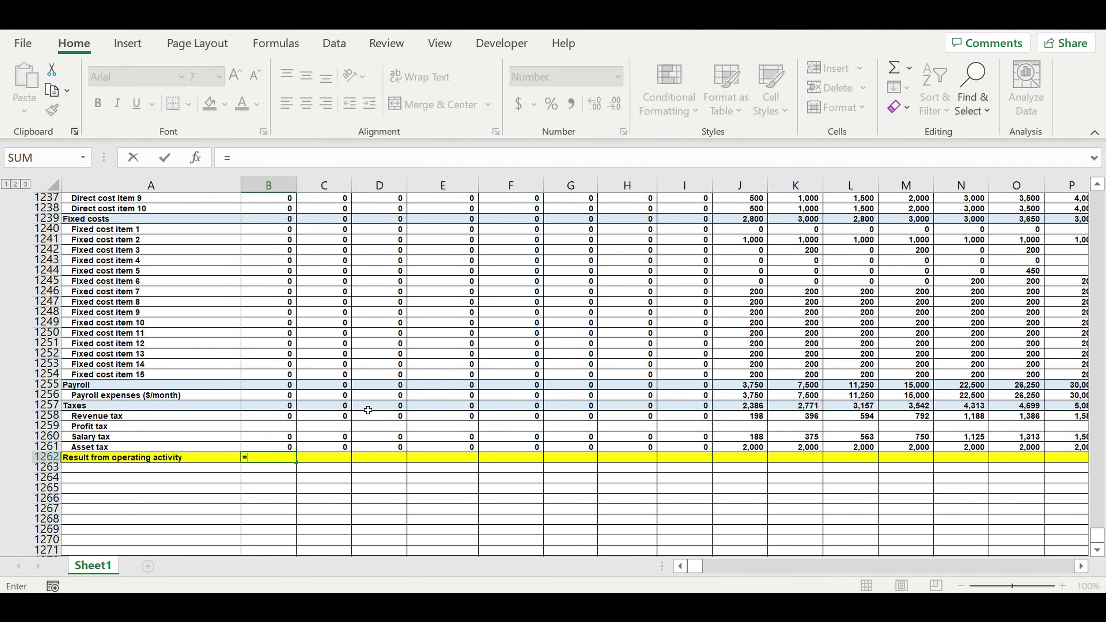
scroll(366, 406, up, 9)
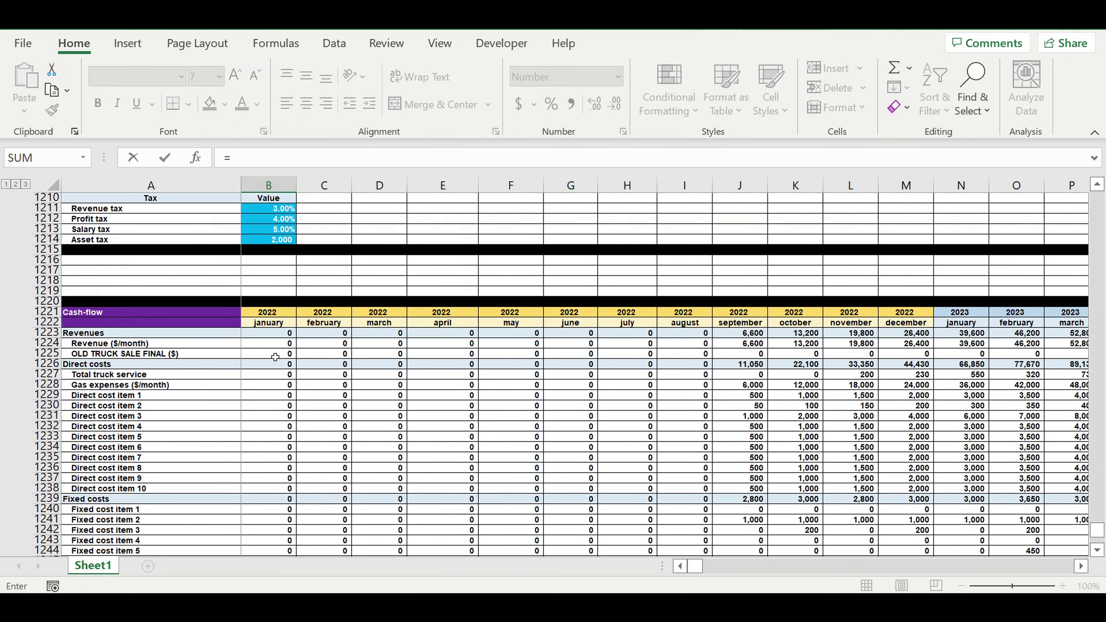
click(266, 333)
text(-)
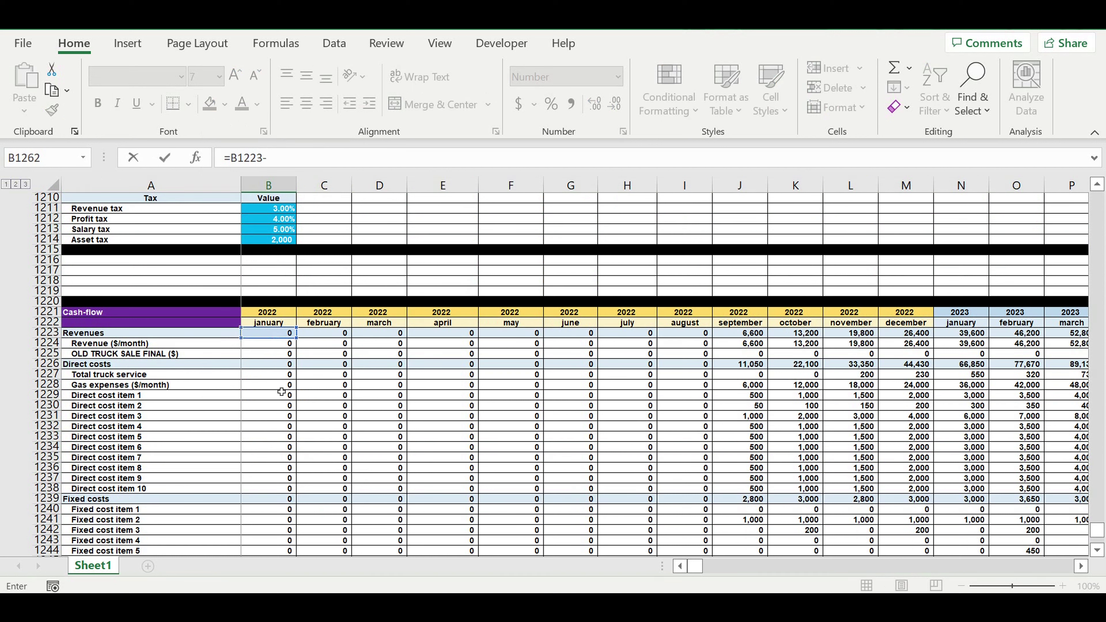
click(269, 366)
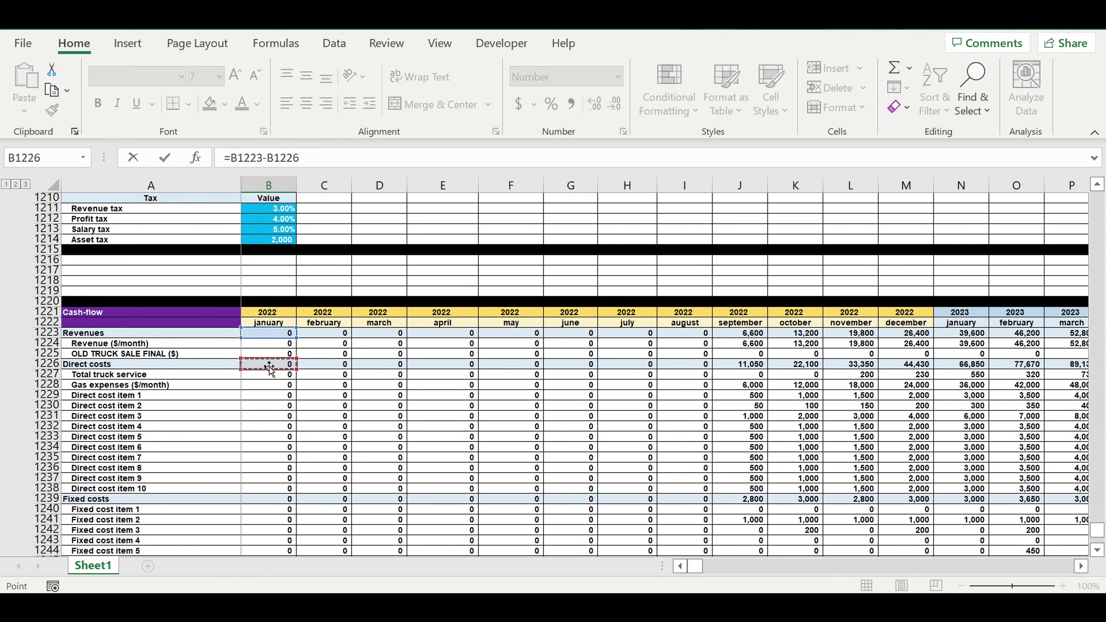
text(-)
click(283, 500)
text(-)
scroll(343, 468, down, 3)
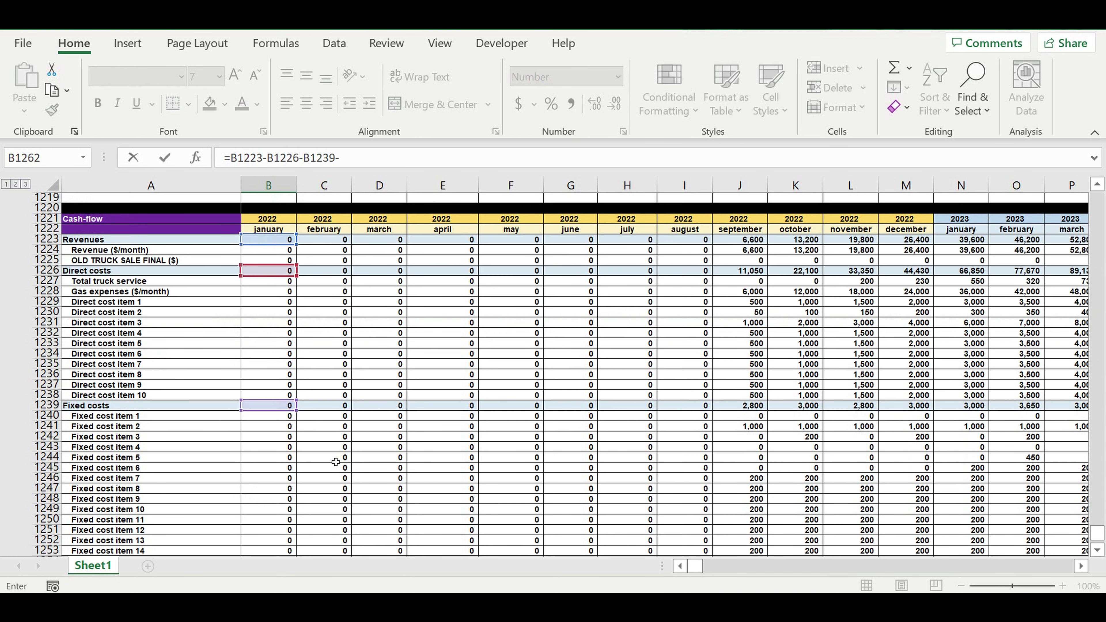
scroll(335, 462, down, 2)
click(262, 511)
text(-)
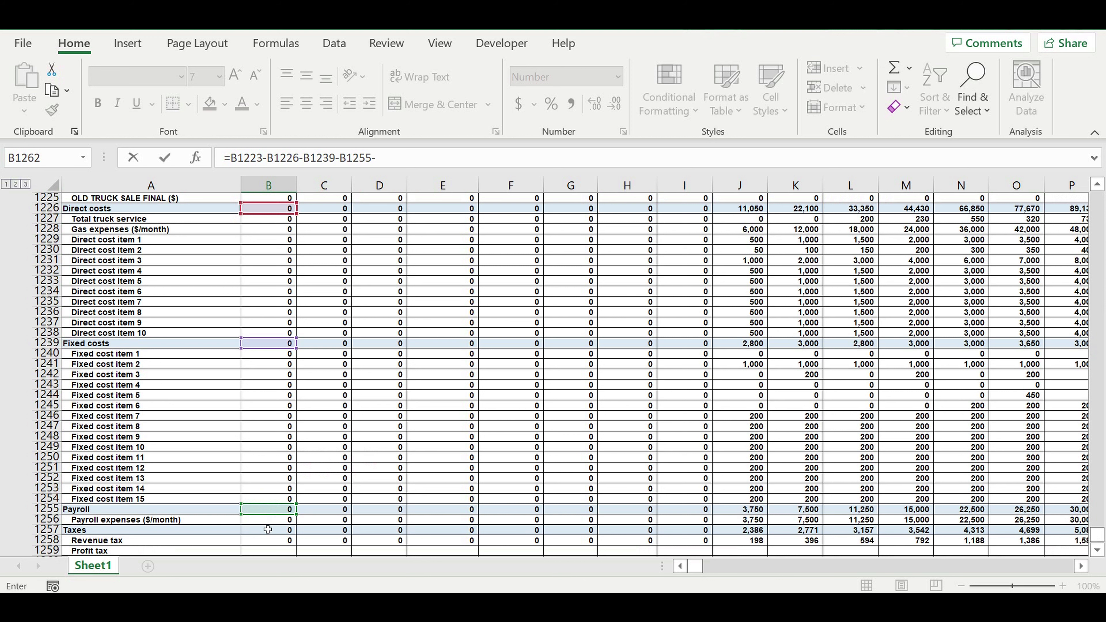
click(265, 531)
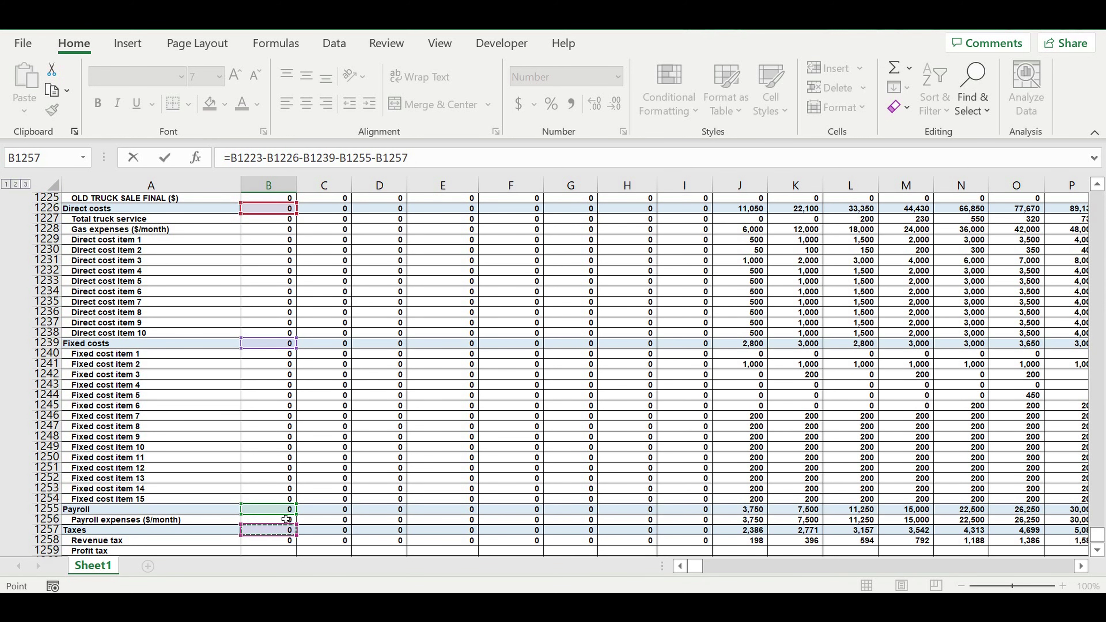
key(Return)
Fill the operating result formula from B1262 across all months through DQ1262
scroll(390, 463, down, 3)
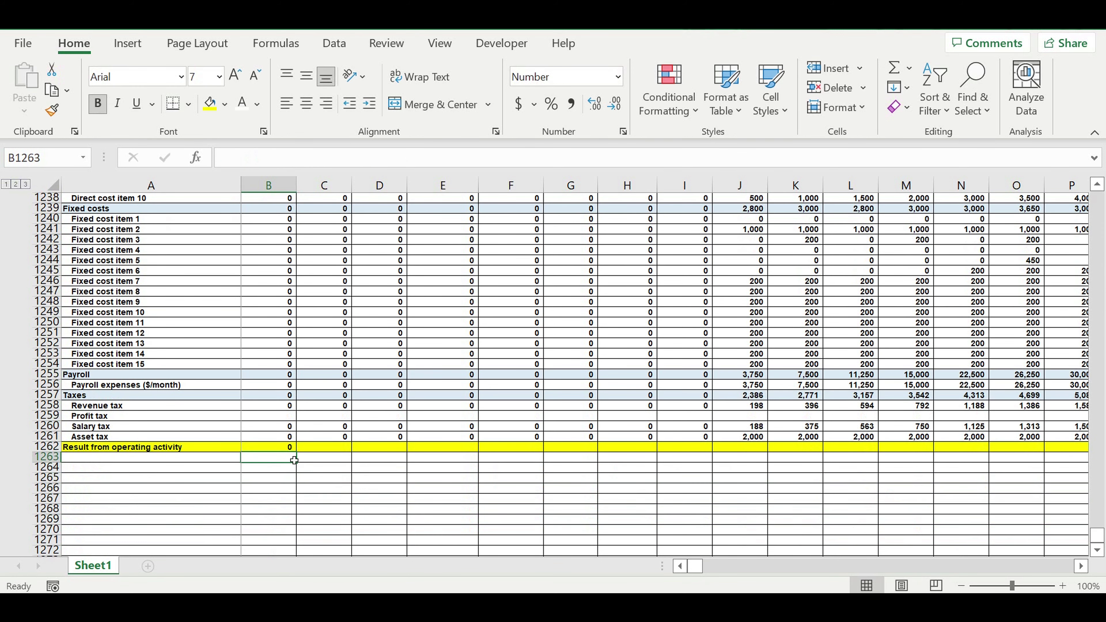
click(275, 448)
mouse_move(296, 452)
mouse_down()
mouse_move(1102, 455)
mouse_move(897, 460)
mouse_up()
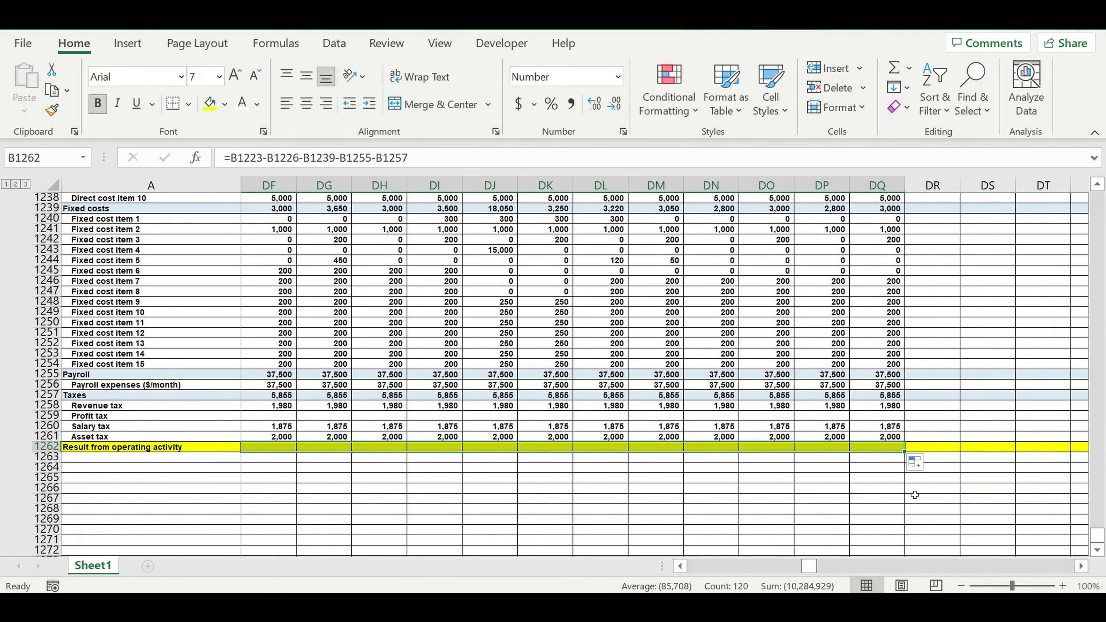
click(817, 478)
drag(810, 563, 289, 570)
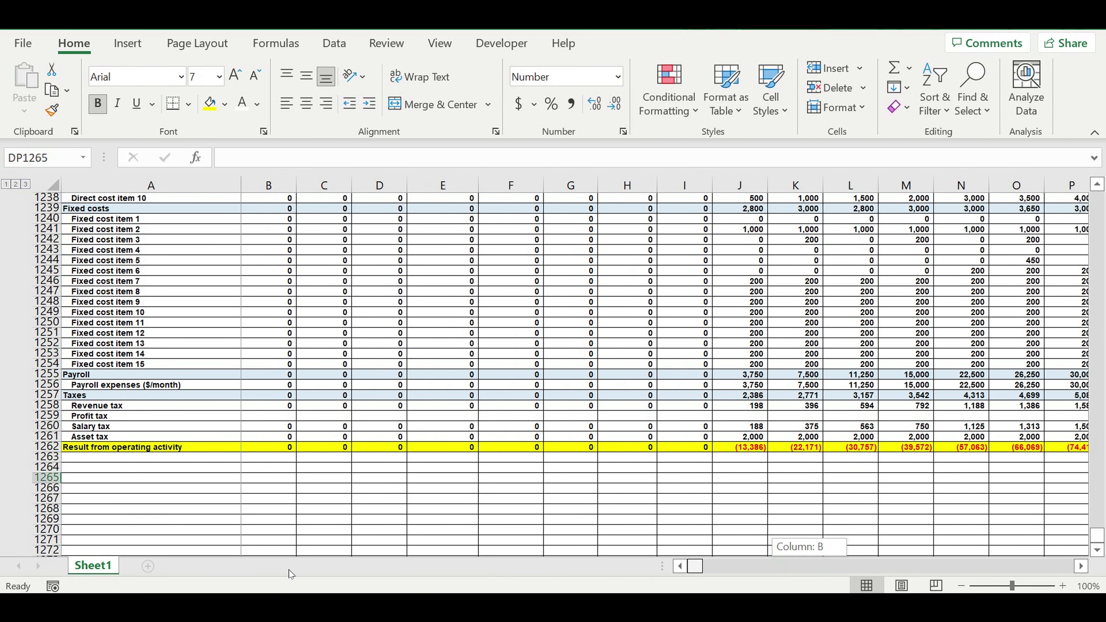
Label A1263, below the Result from operating activity row, as Investment plan
click(610, 479)
click(94, 460)
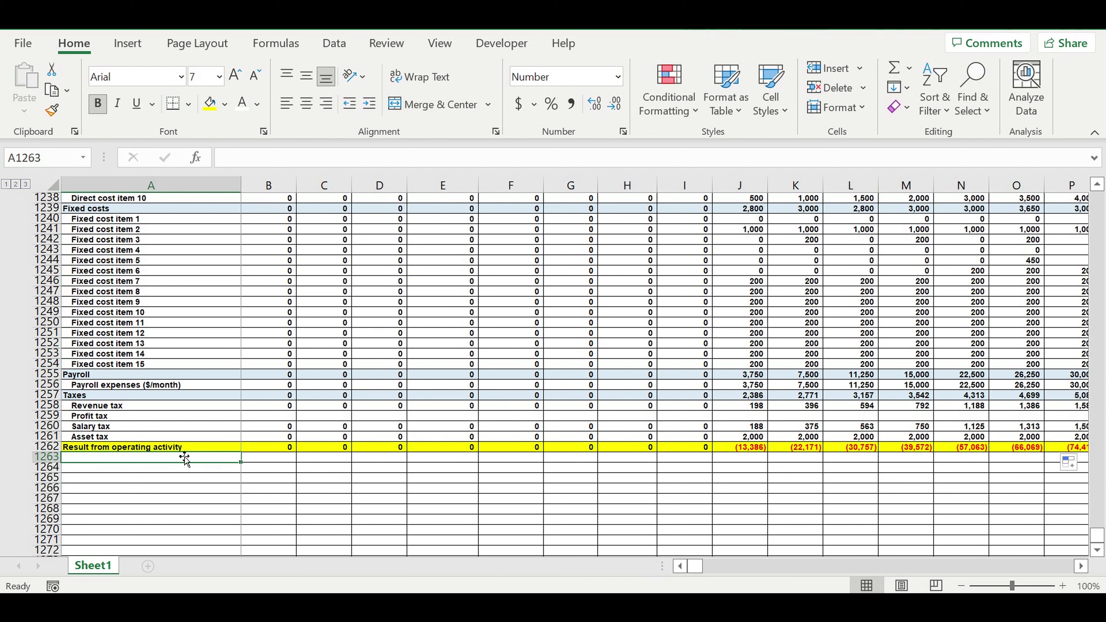
text(I)
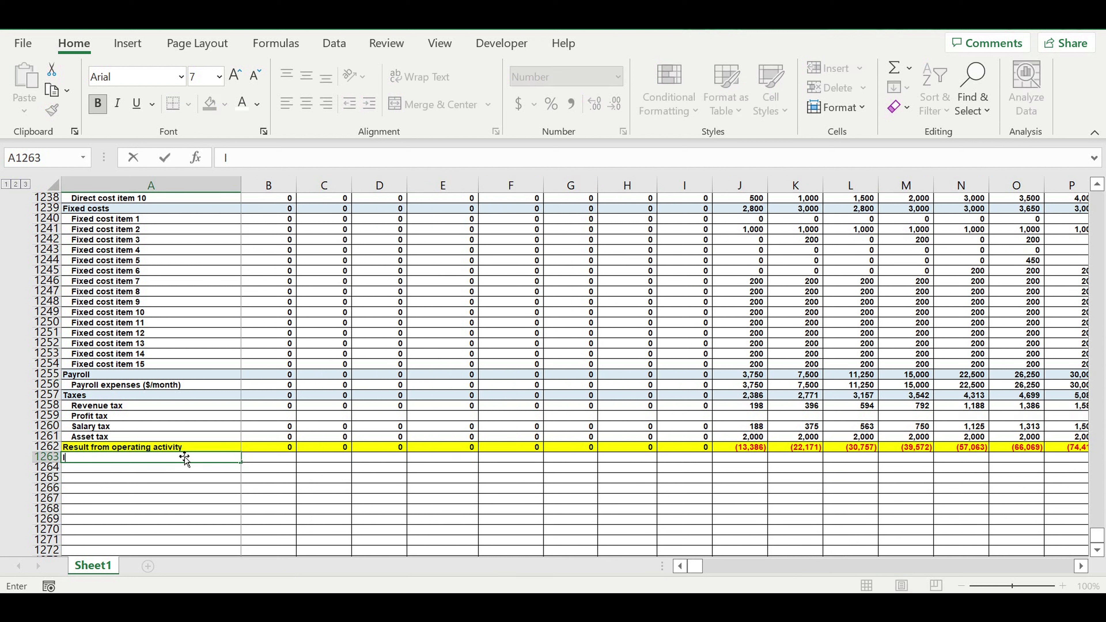
text(nvestment plan)
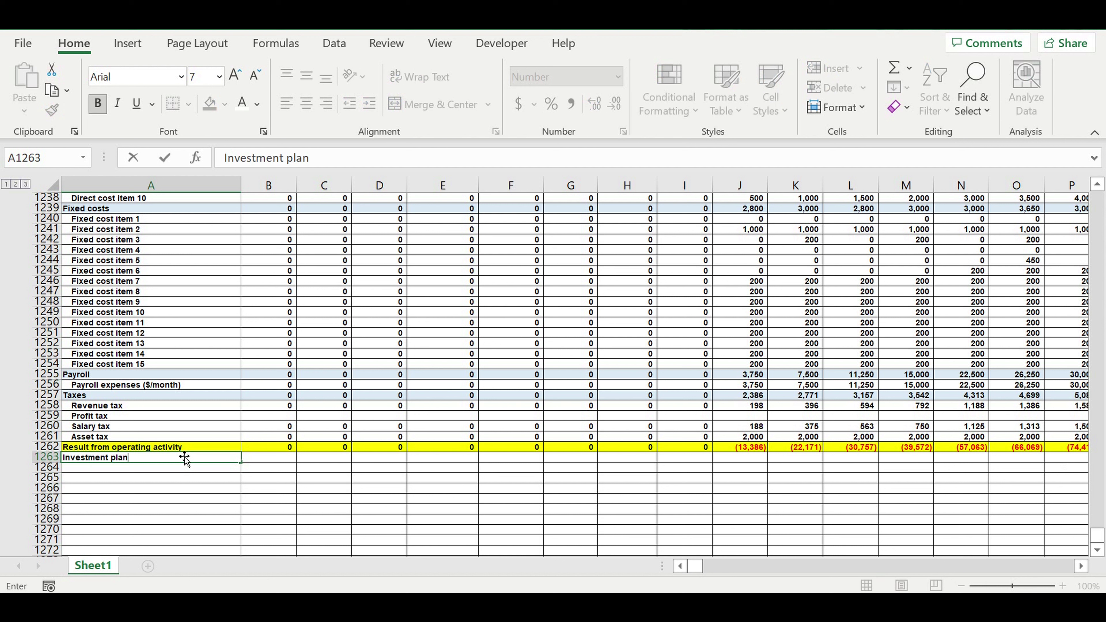
key(Return)
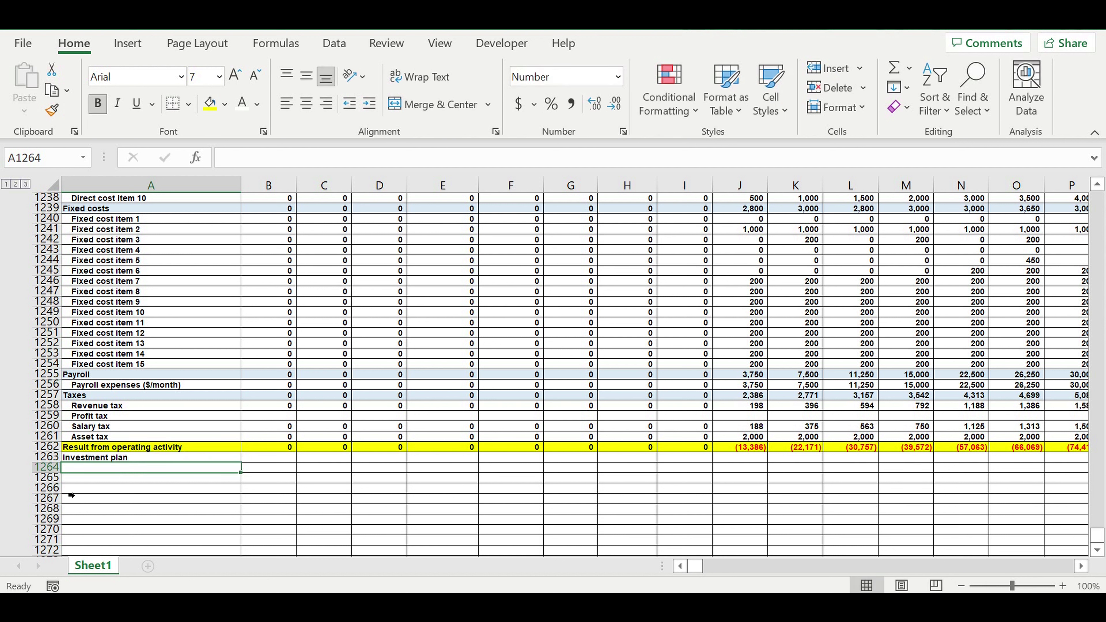
Fill the entire row 1263 with the lightest blue theme color, like the Taxes heading row
click(113, 501)
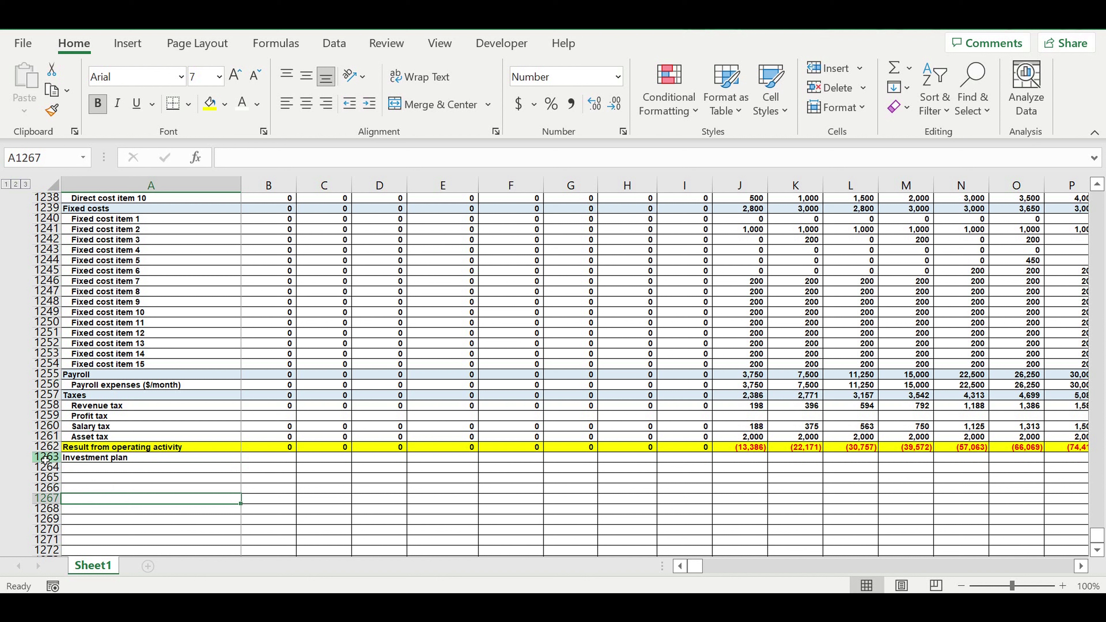
click(45, 457)
click(226, 100)
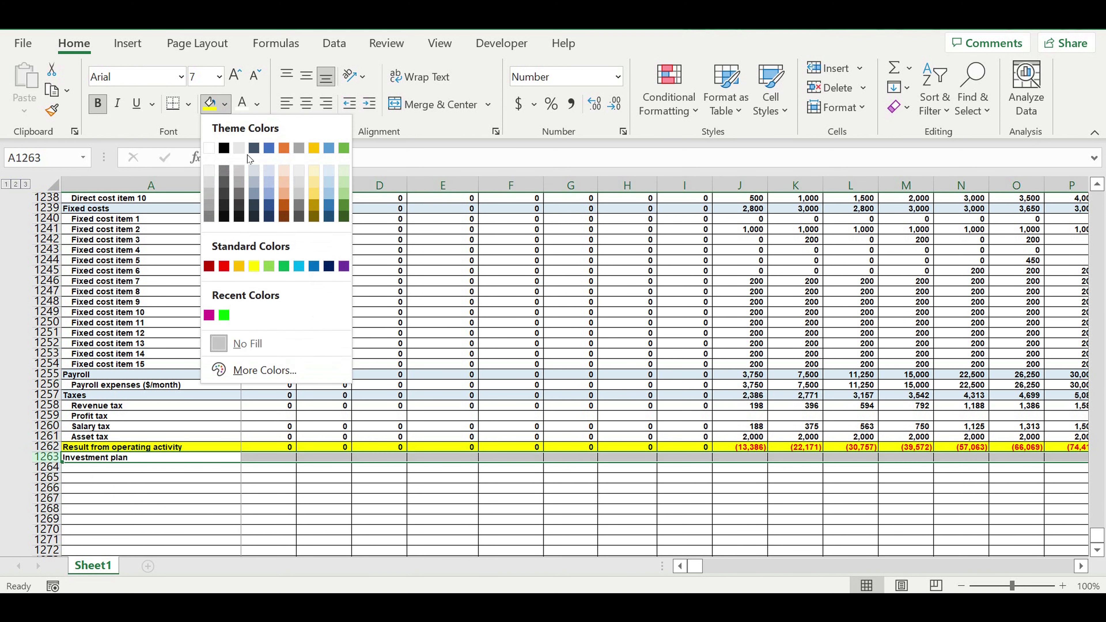
click(327, 169)
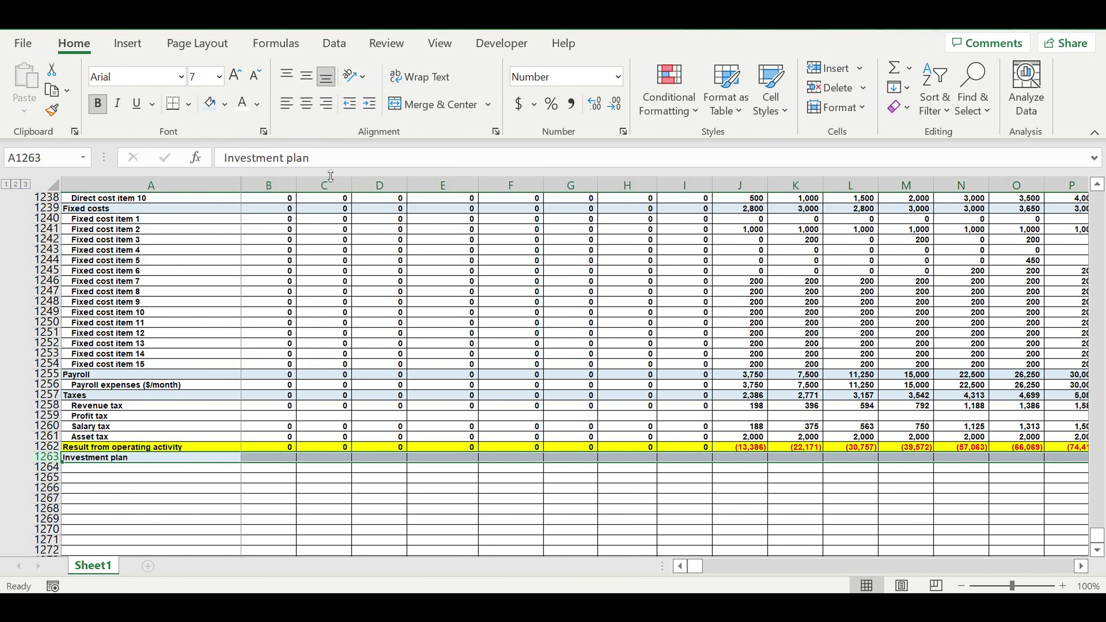
click(179, 542)
Link A1264 to the first item name in the Investment plan block with =A1170
click(152, 469)
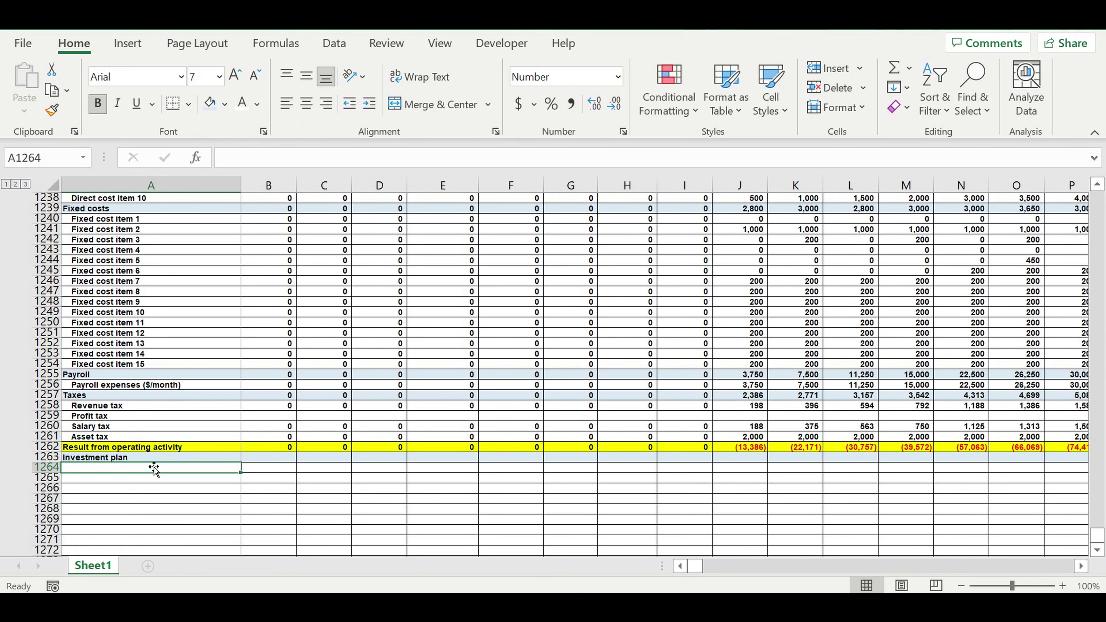
text(=)
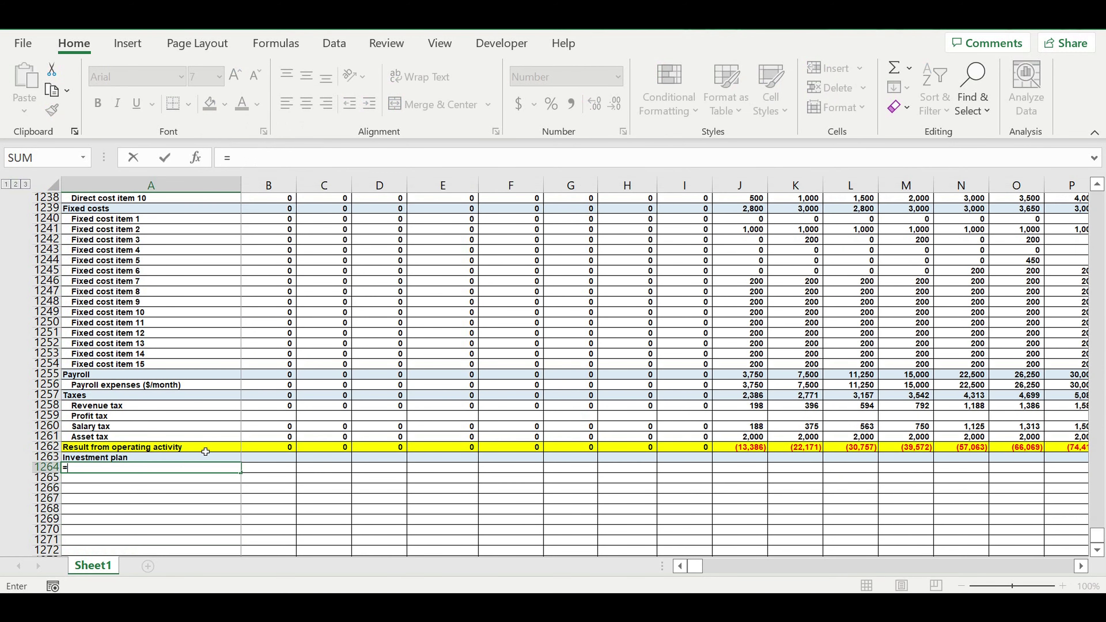
scroll(206, 452, up, 15)
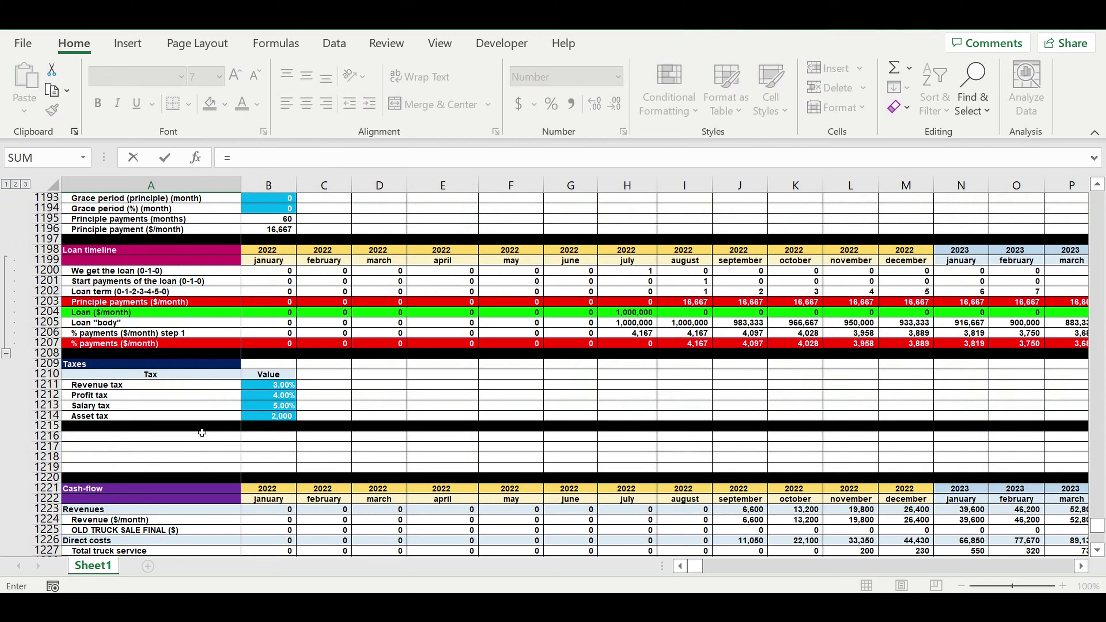
scroll(202, 431, up, 12)
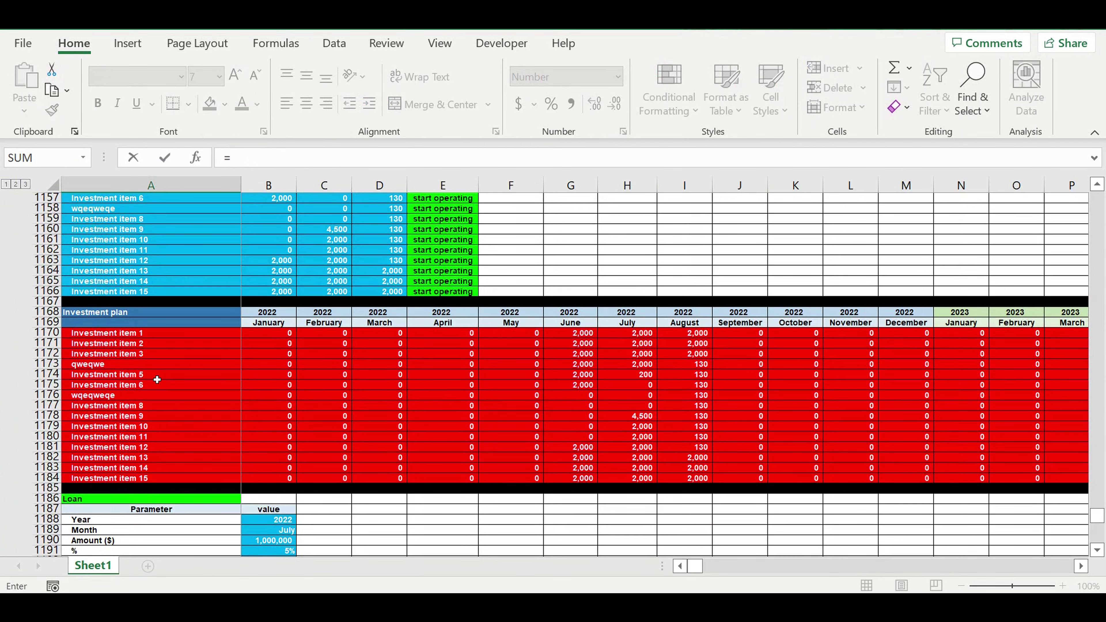
click(99, 336)
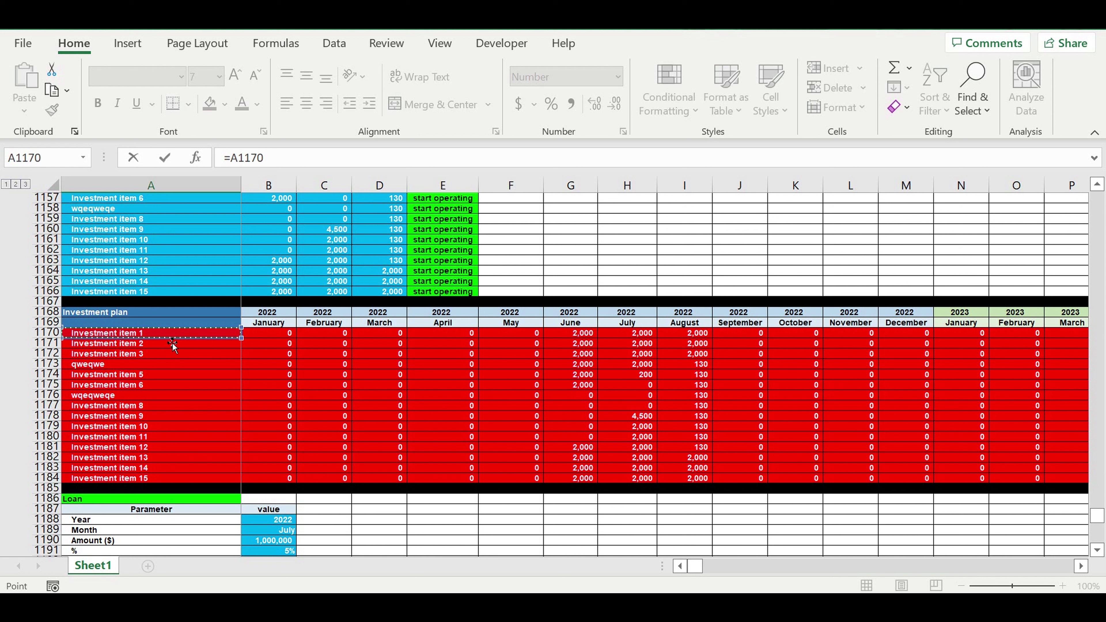
key(Return)
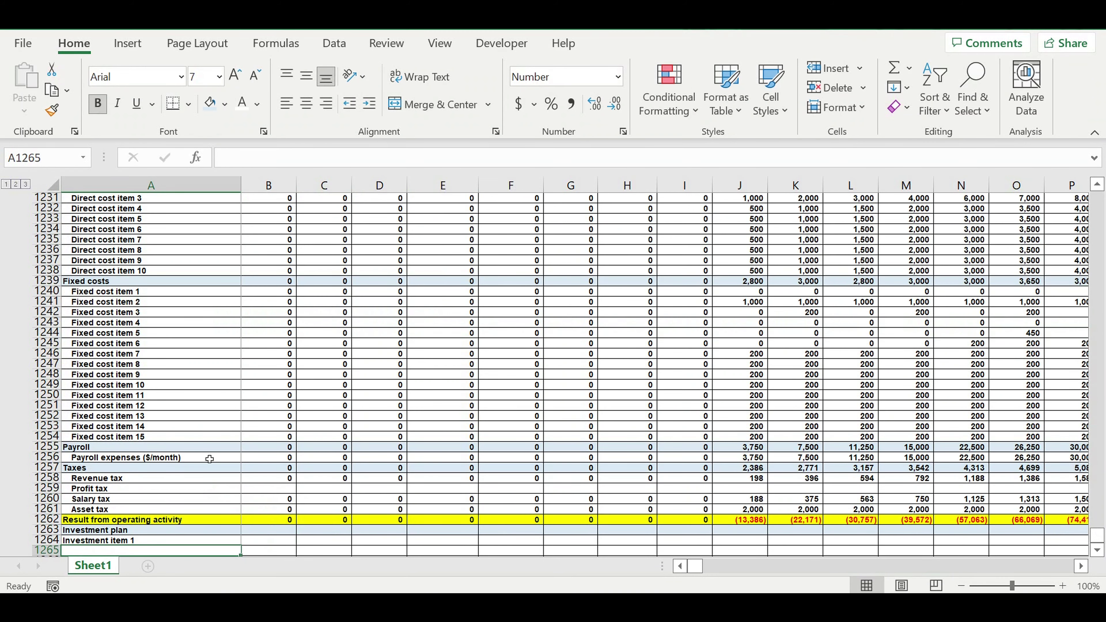
Indent A1264 and fill its link down to list all items through Investment item 15 in A1278, clearing the surplus labels below
click(182, 418)
click(369, 103)
scroll(272, 426, down, 2)
drag(244, 362, 231, 553)
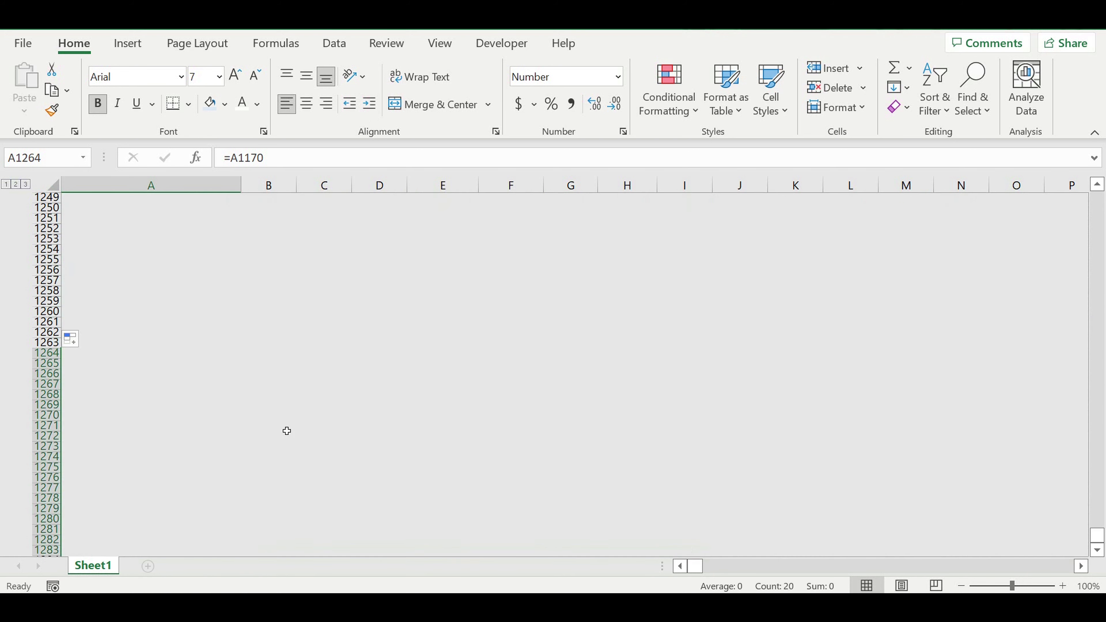
scroll(122, 460, down, 2)
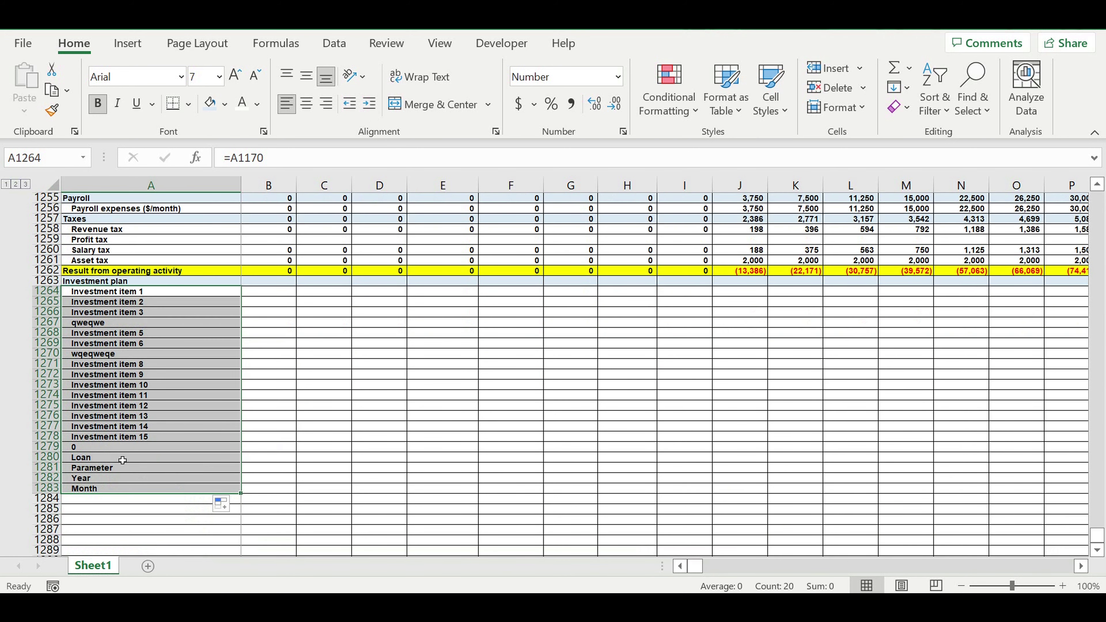
drag(107, 449, 109, 509)
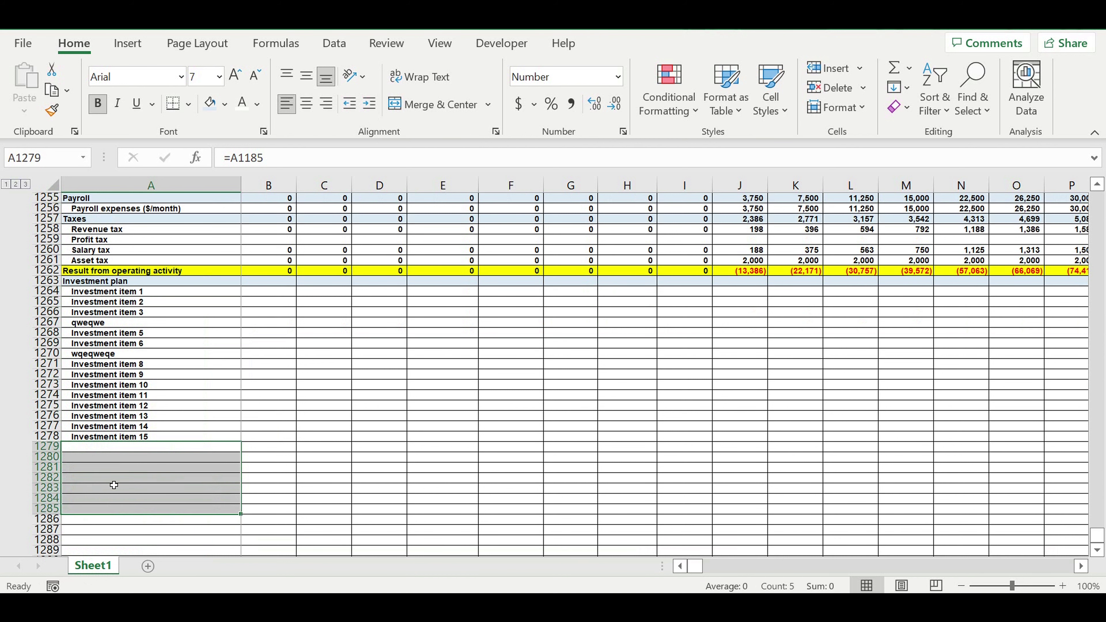
Link A1279 to the Truck purchase ($/month) label in the Lease / own funds block with =A681
click(136, 451)
text(=)
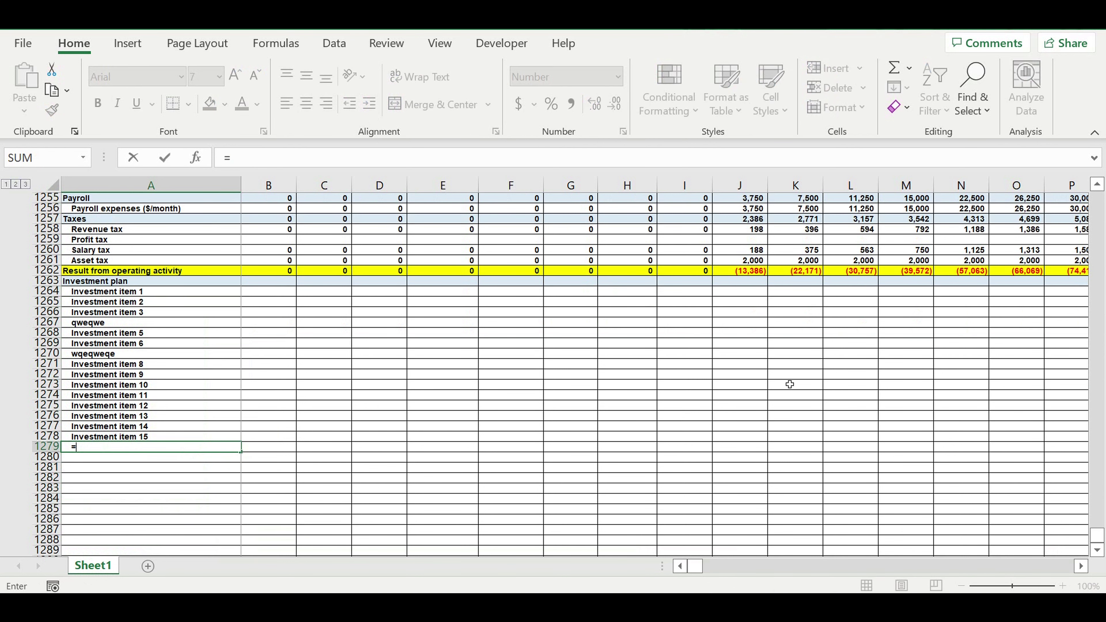
drag(1098, 534, 1097, 198)
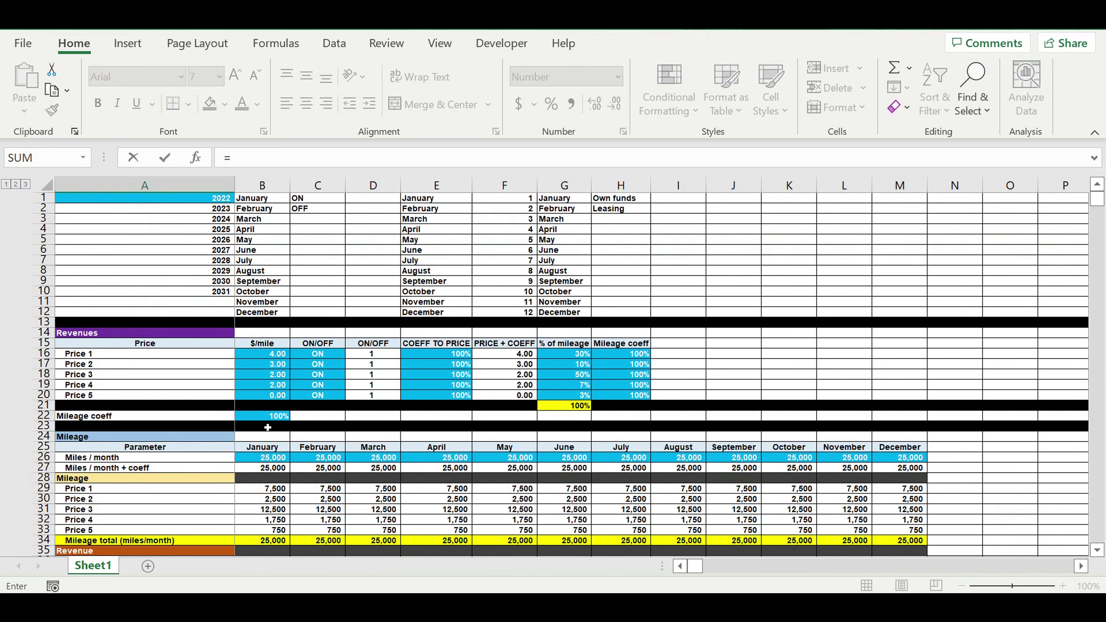
scroll(268, 428, down, 14)
scroll(264, 419, down, 4)
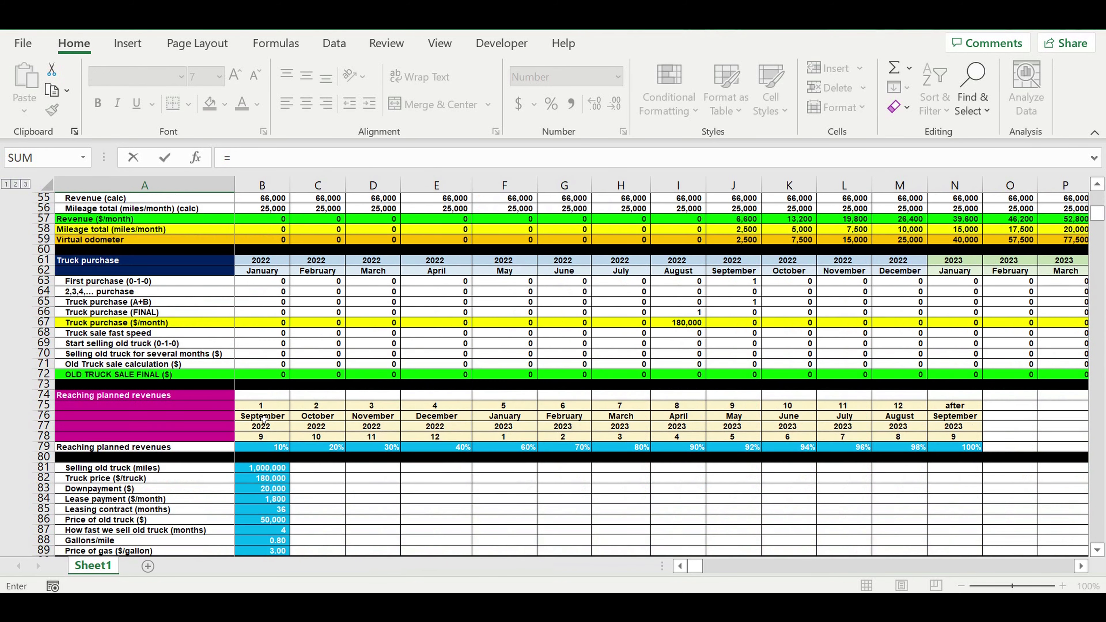
scroll(264, 419, down, 12)
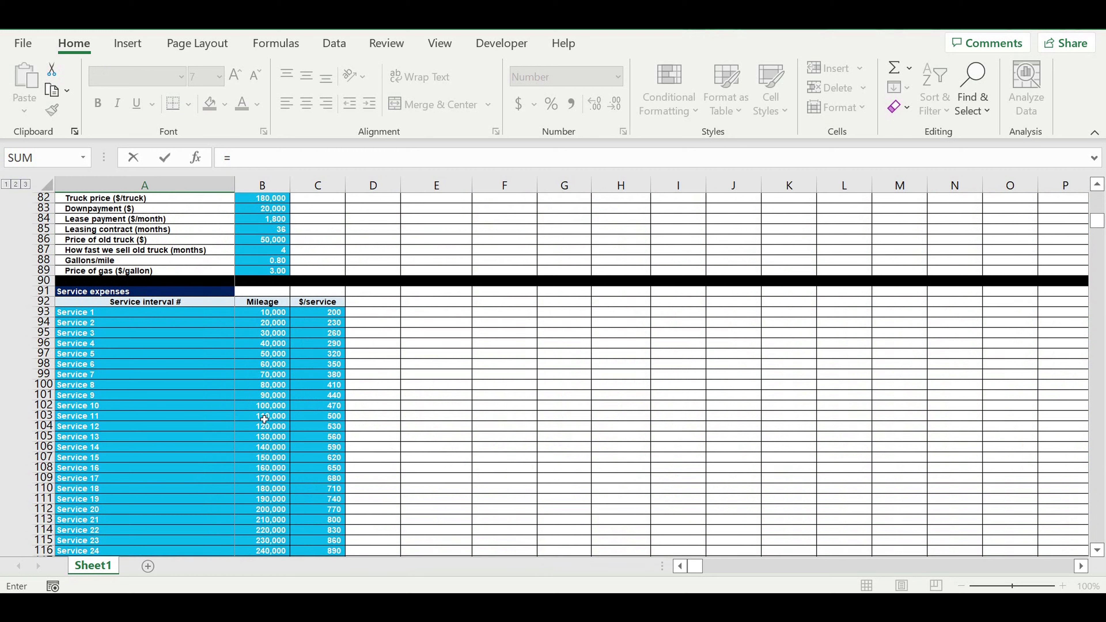
scroll(265, 420, down, 10)
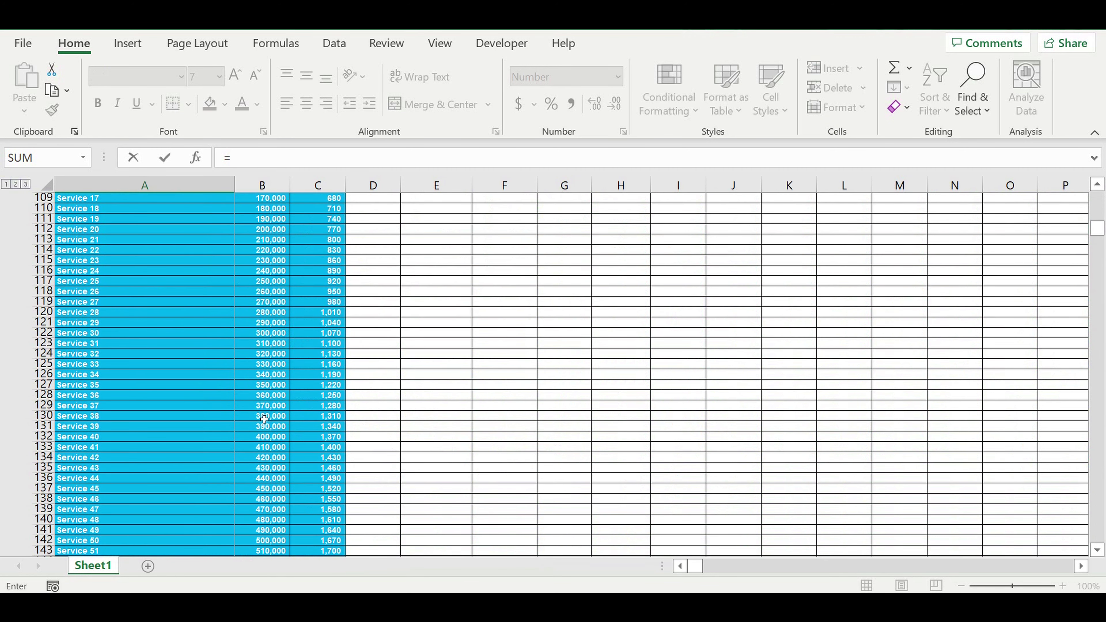
scroll(265, 419, down, 15)
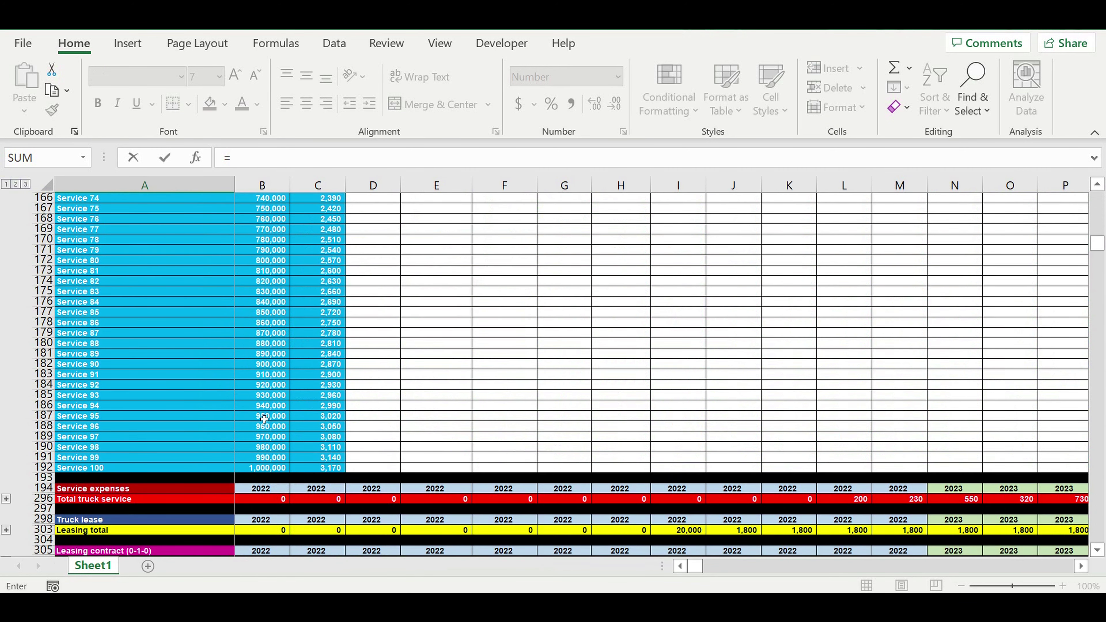
scroll(264, 419, down, 4)
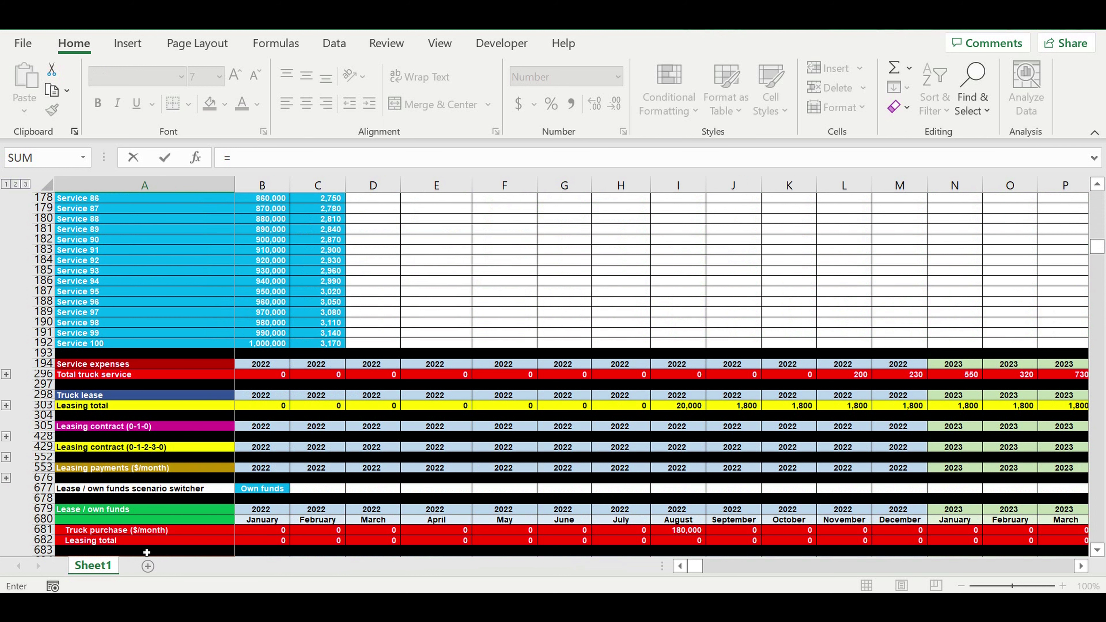
click(105, 532)
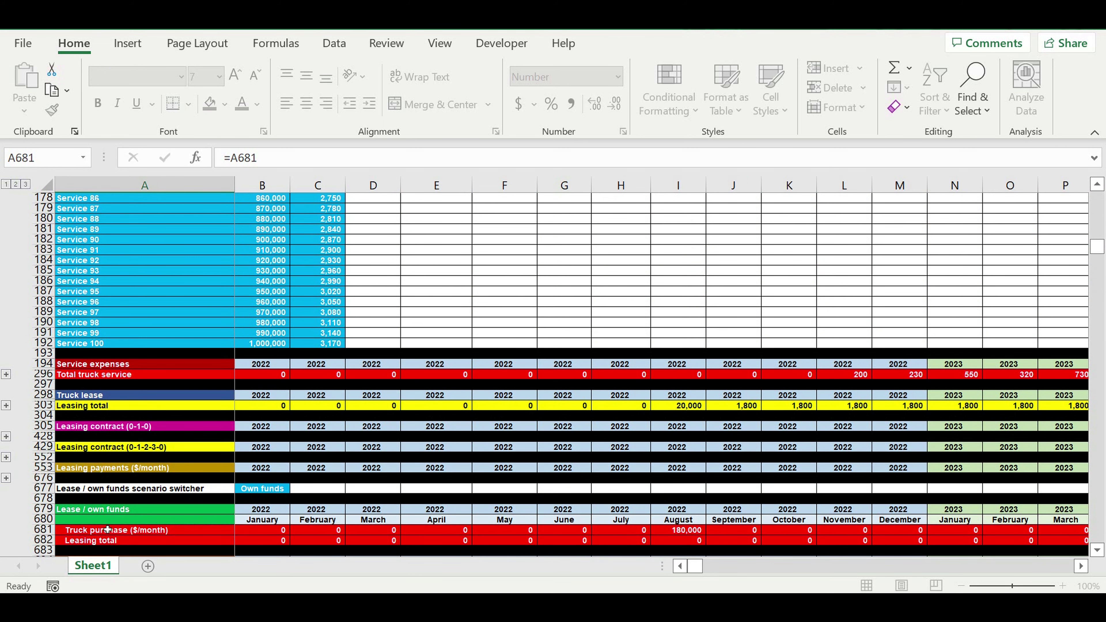
key(Return)
Fill the links from A1264:A1279 across into column B and right-align B1264:B1279 without an indent
scroll(130, 510, down, 2)
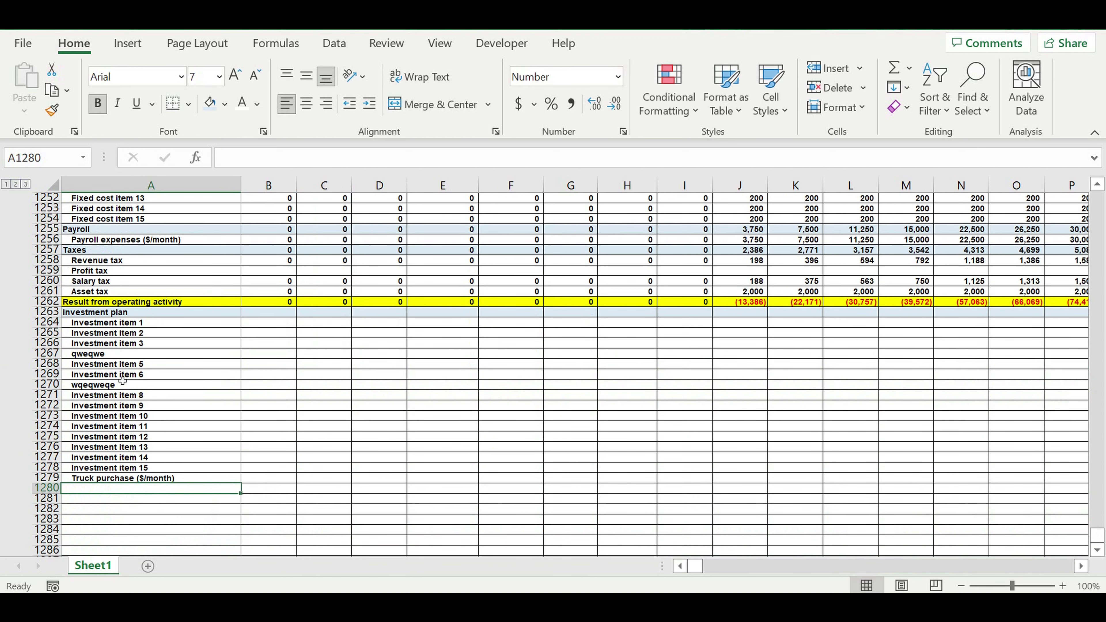
click(113, 324)
drag(115, 326, 122, 478)
drag(242, 483, 292, 485)
click(390, 396)
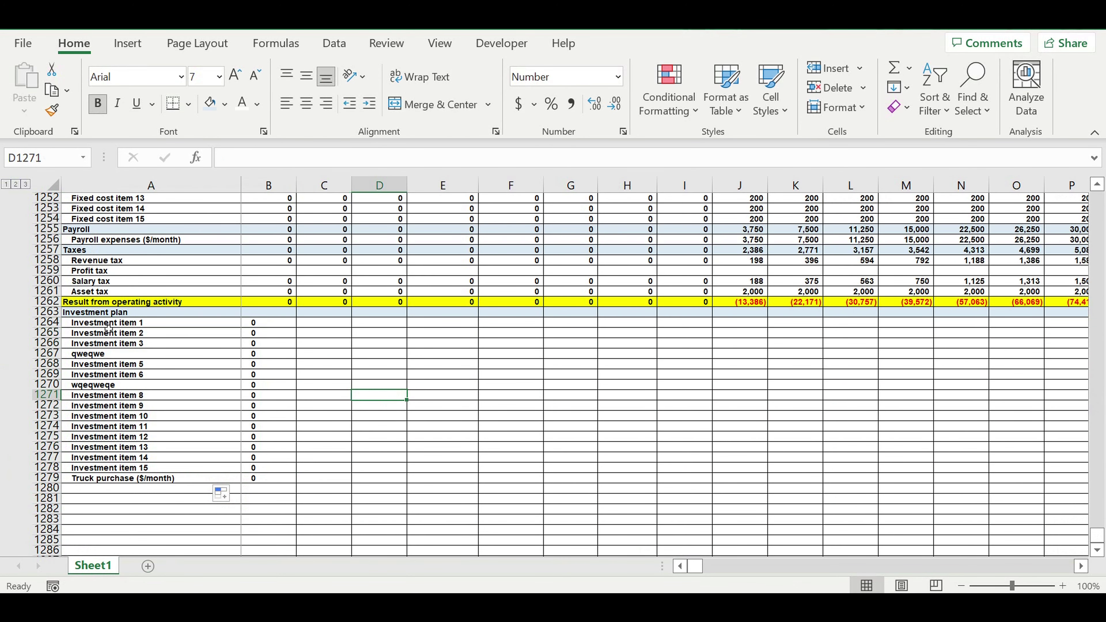
drag(260, 323, 281, 479)
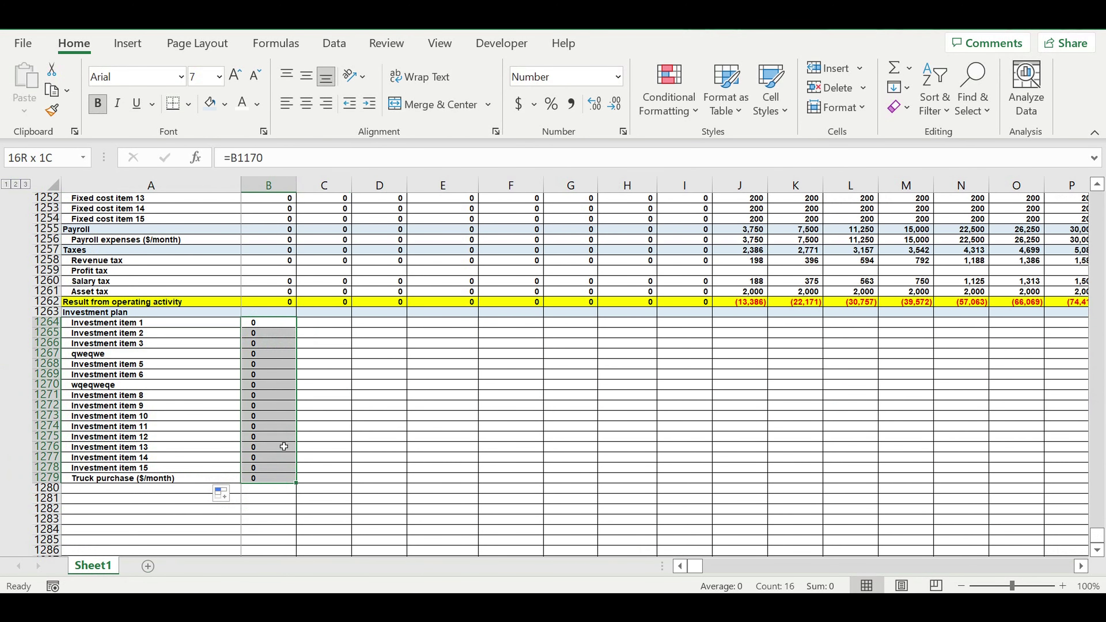
click(334, 110)
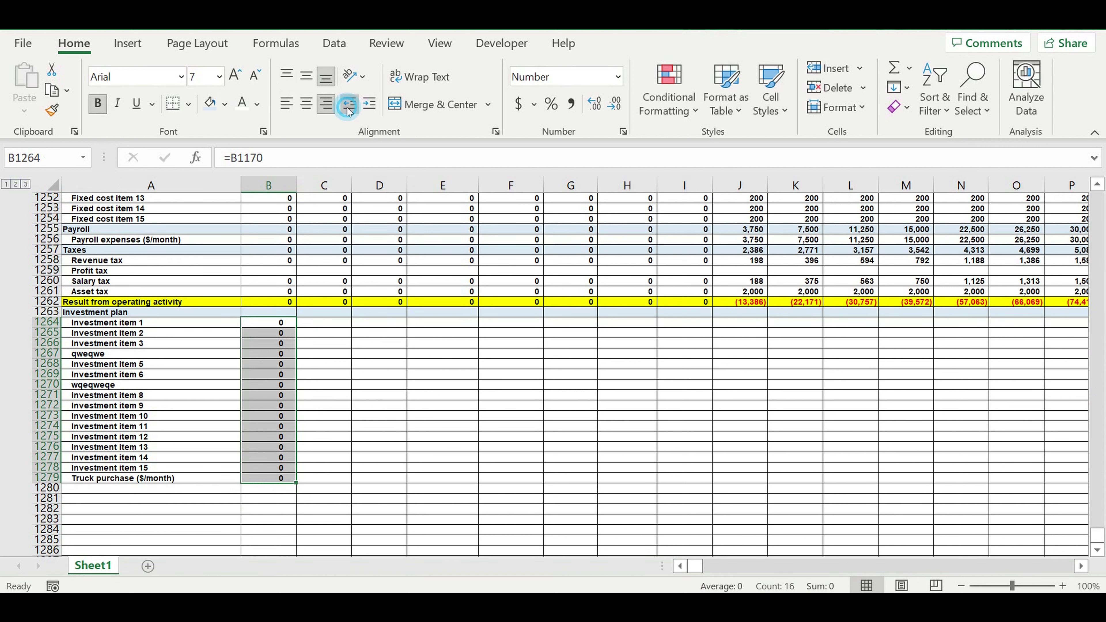
Total January's investment plan in B1263 with =SUM(B1264:B1279)
click(287, 312)
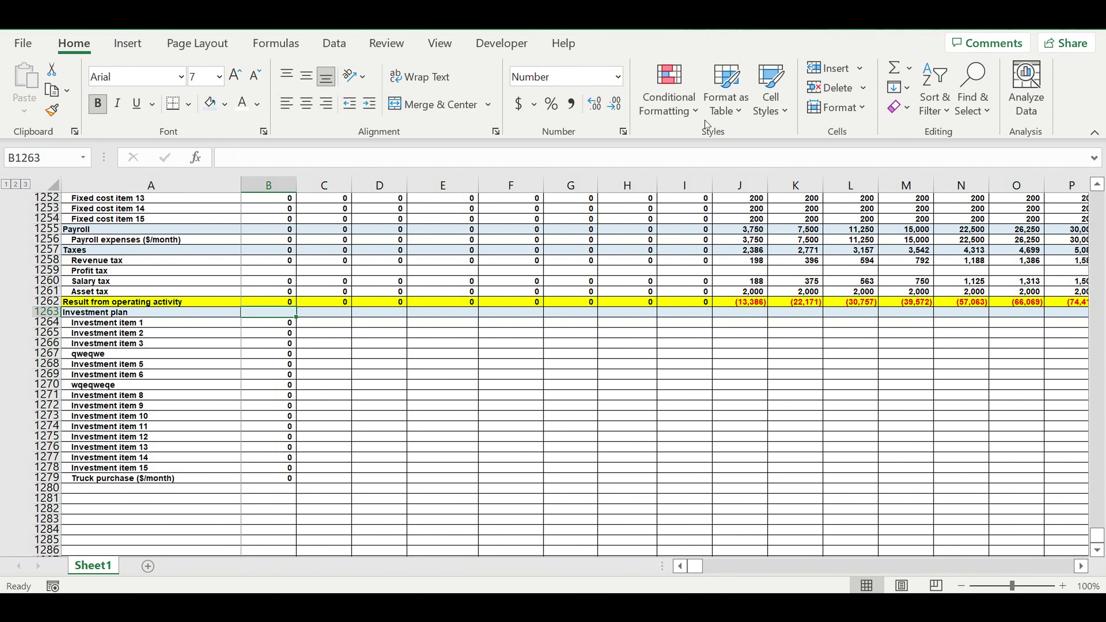
click(899, 66)
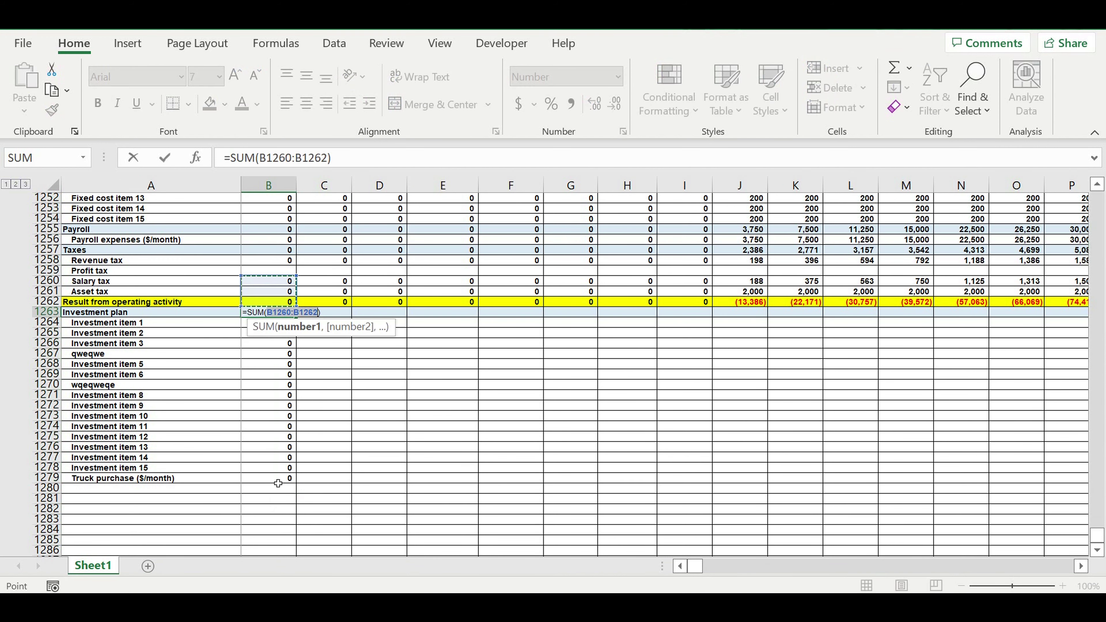
drag(279, 479, 259, 329)
key(Return)
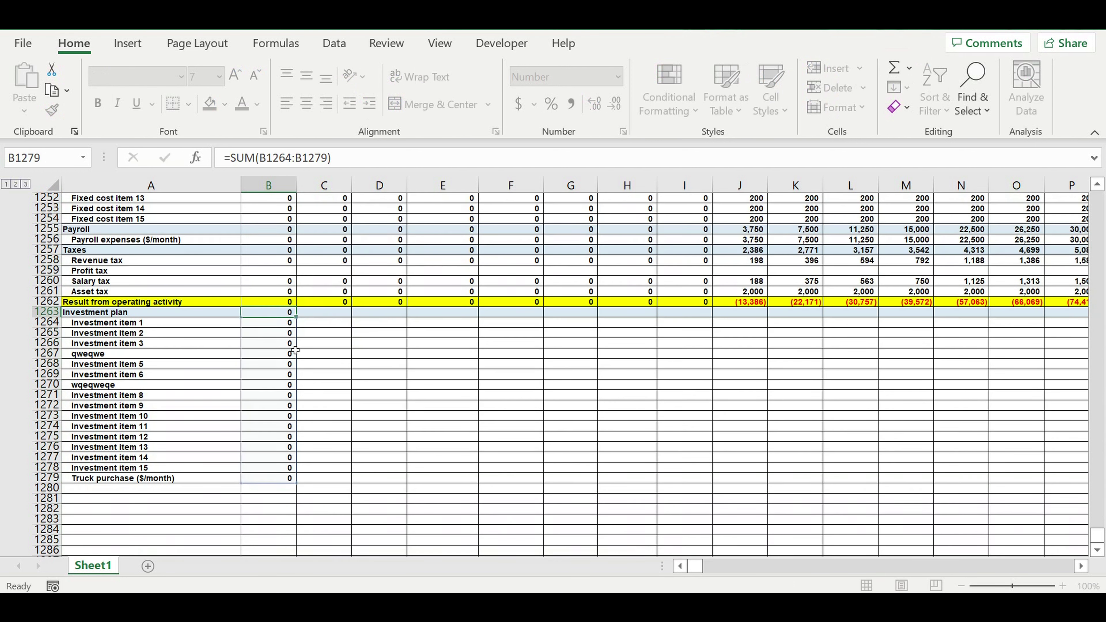
click(363, 417)
Label A1280 Result from investment activity and remove its indent
click(82, 488)
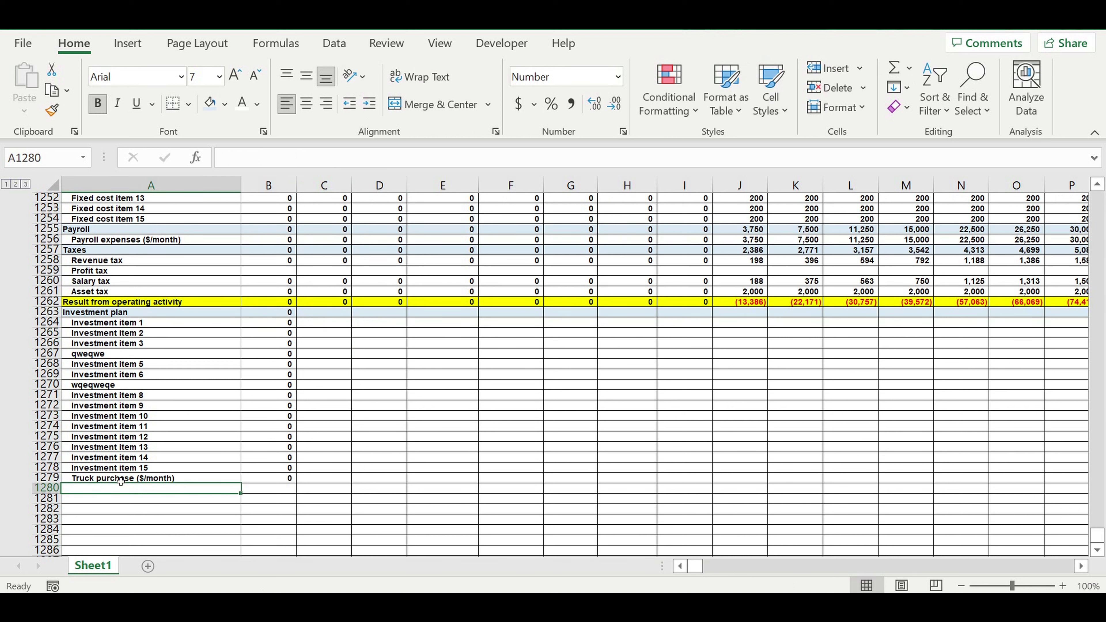
text(R)
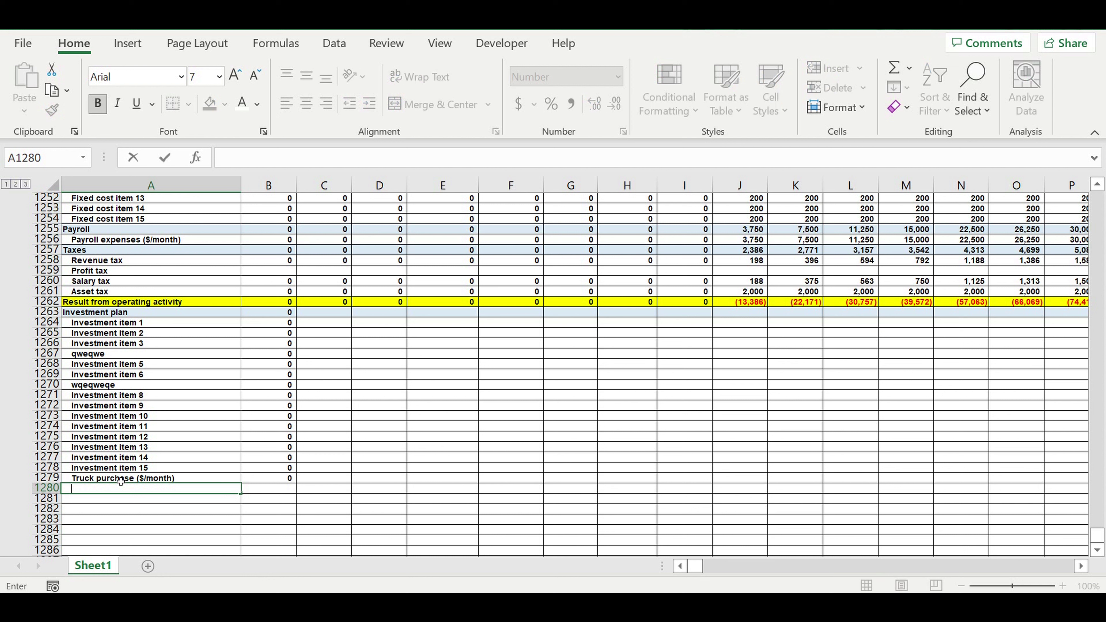
text(es)
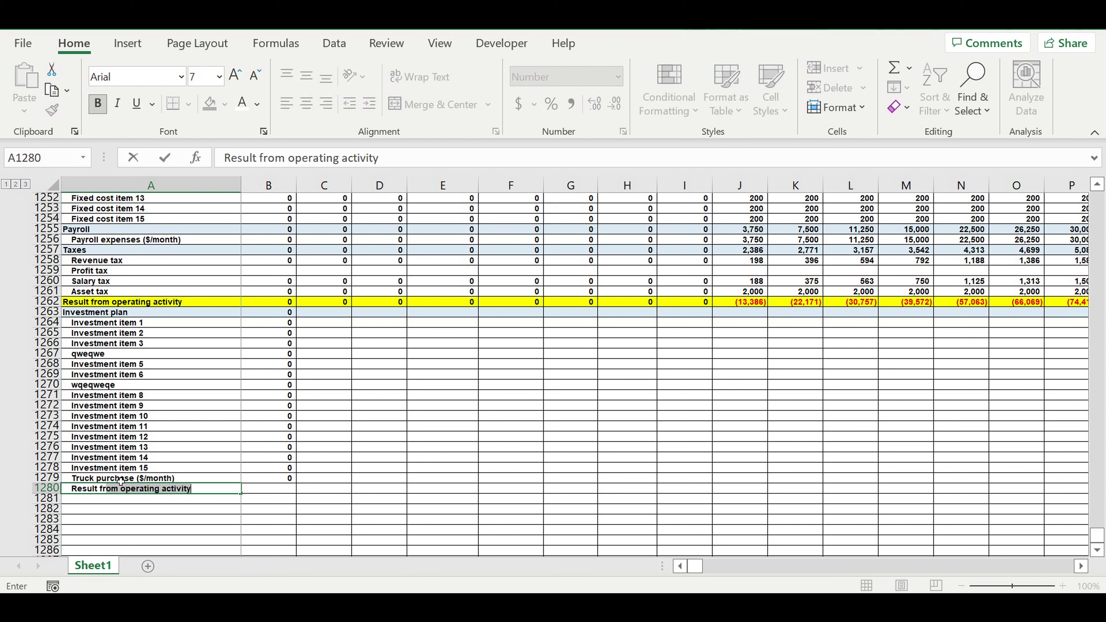
text(ult from investme)
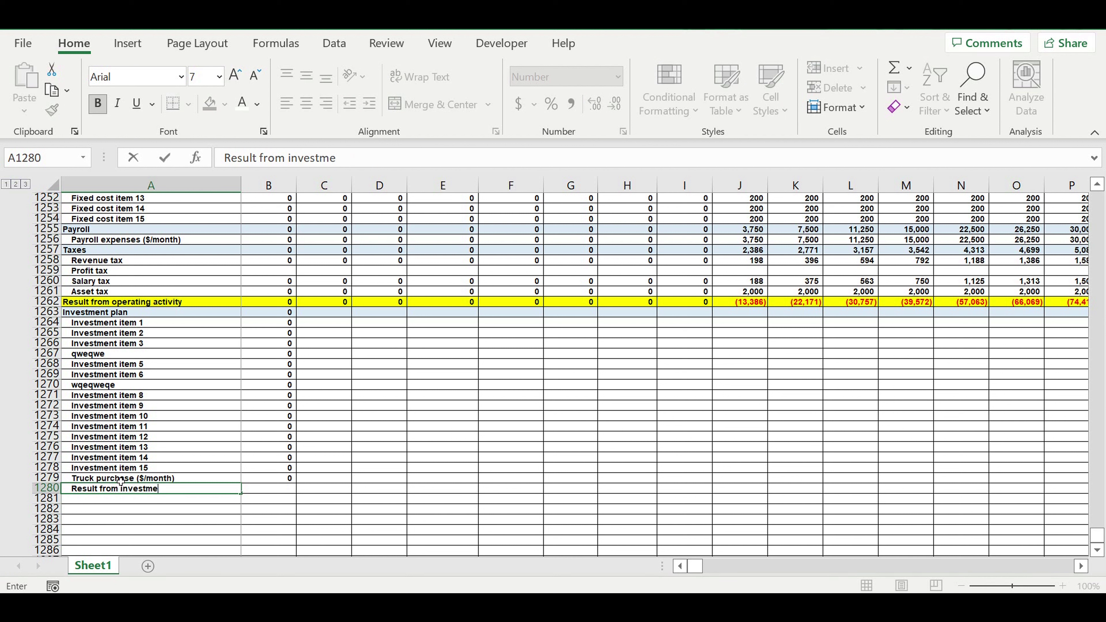
text(nt activity)
click(153, 417)
click(114, 489)
click(349, 103)
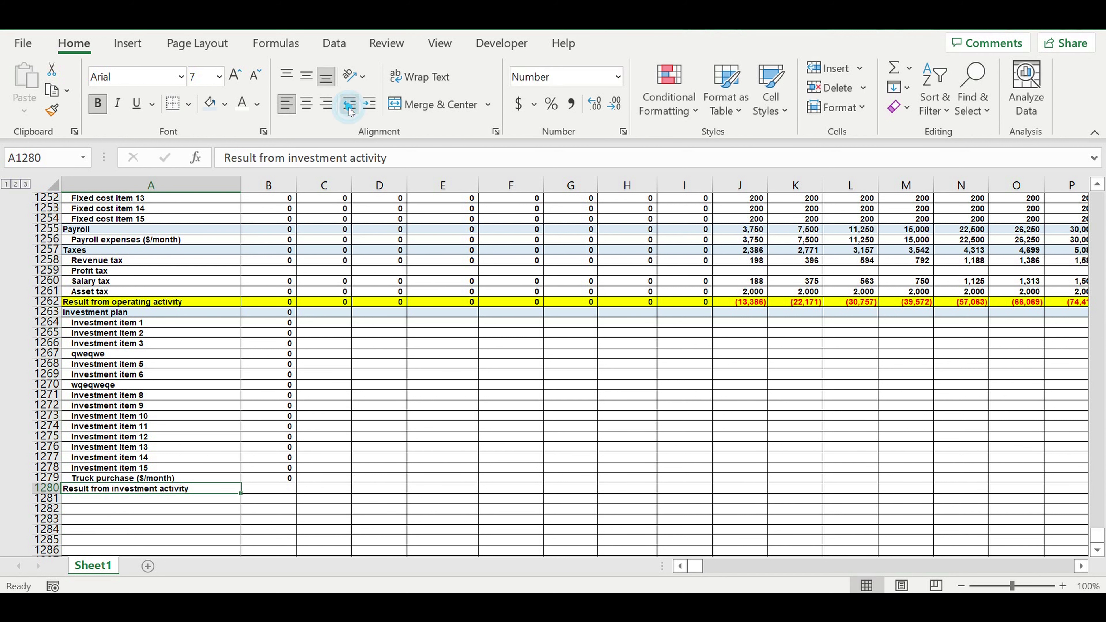
Fill the whole Result from investment activity row 1280 with yellow
click(350, 489)
click(45, 489)
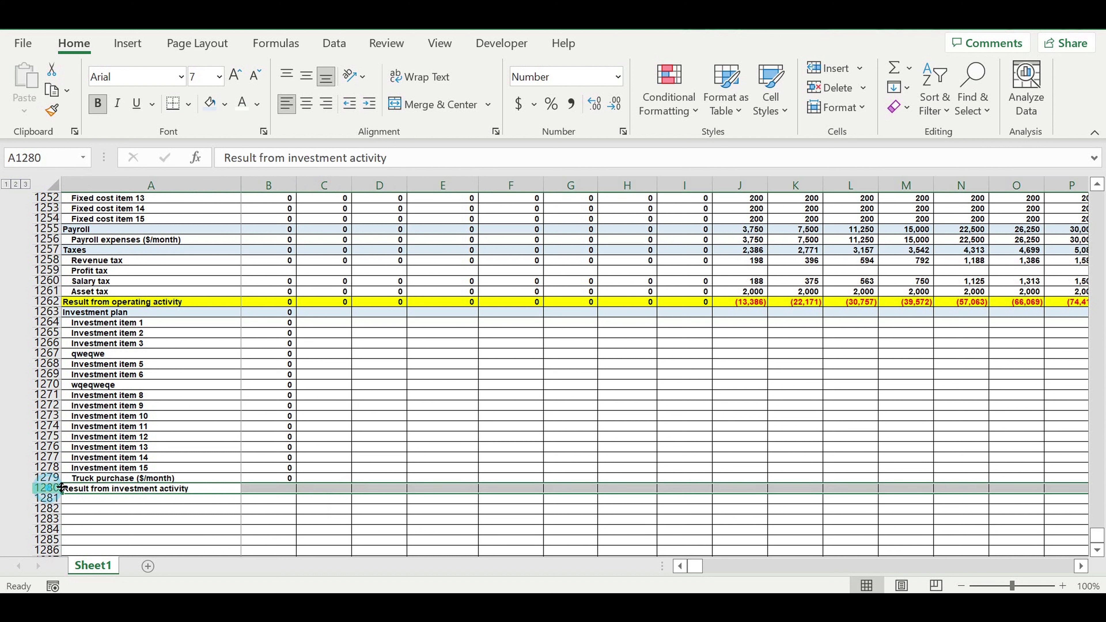
click(229, 106)
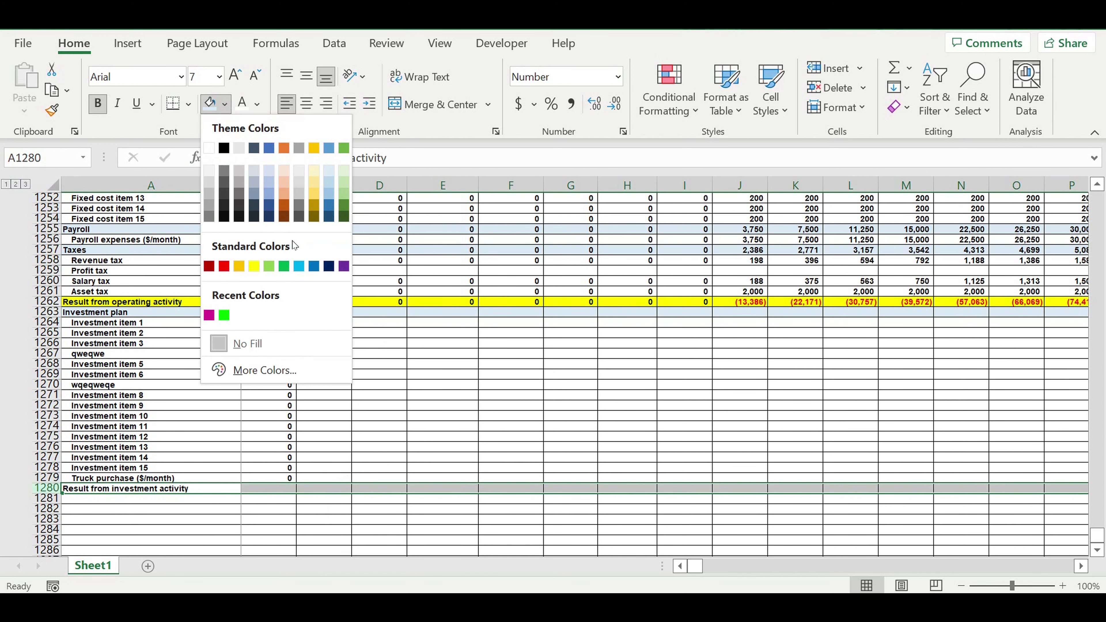
click(254, 266)
click(410, 410)
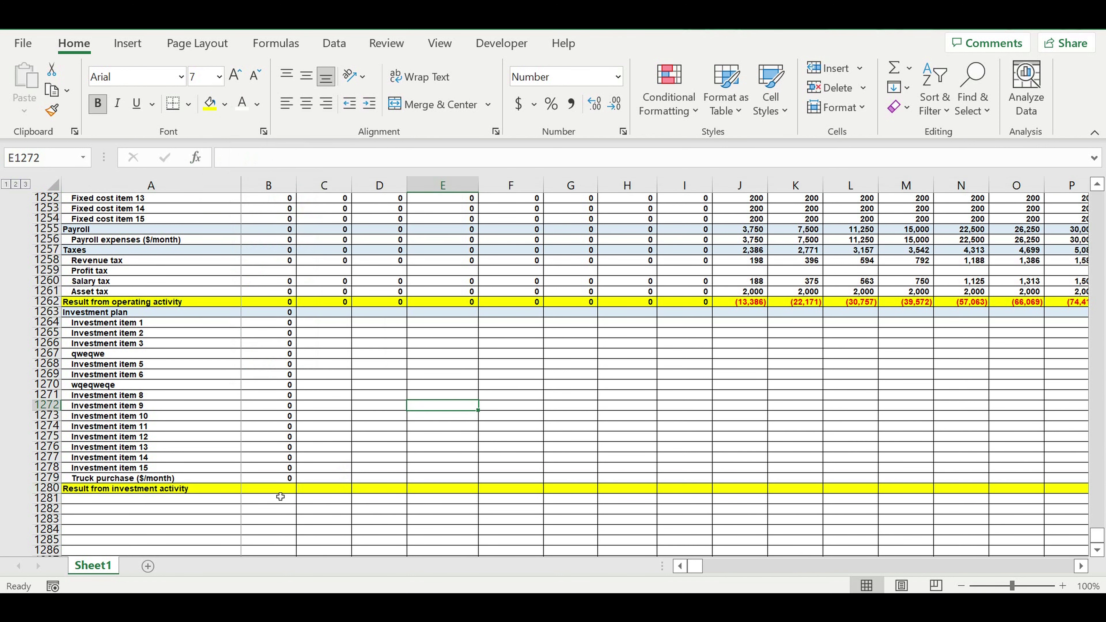
Calculate January's result from investment activity in B1280 as the negative investment plan total with =-B1263
click(268, 488)
text(=-)
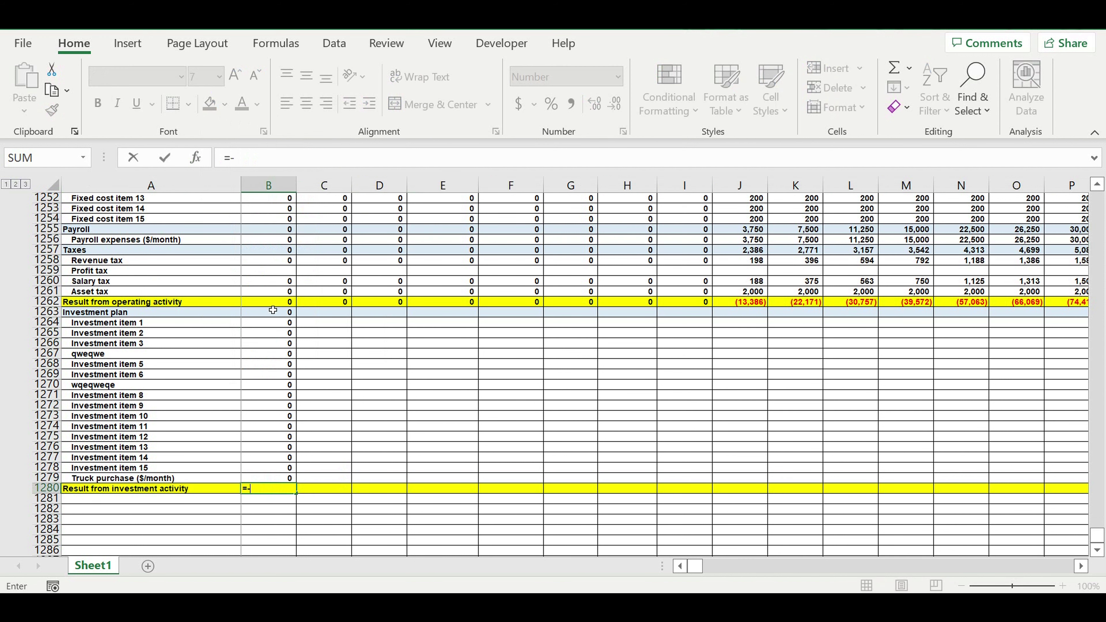
click(260, 314)
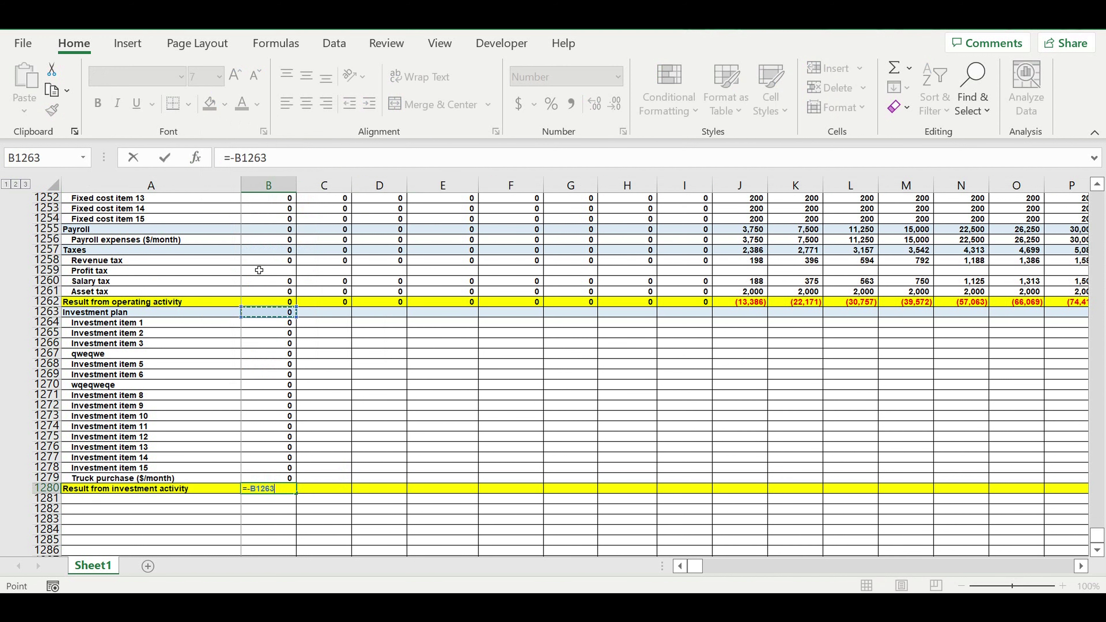
double_click(234, 161)
key(Return)
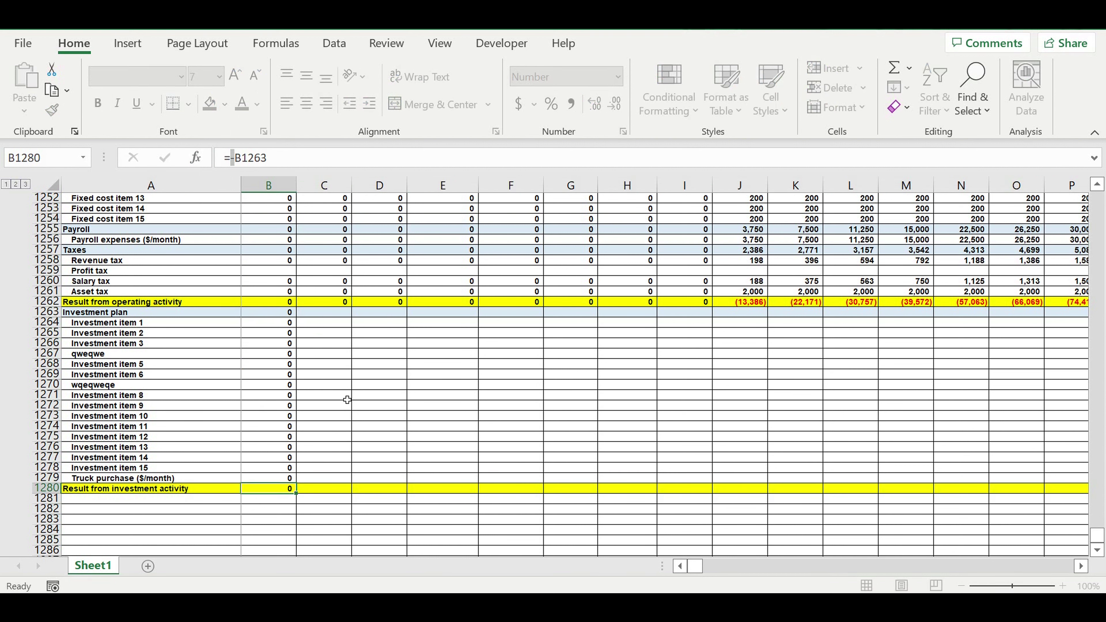
Fill the formulas in B1263:B1280 across the timeline through column DQ and check the June to August investment values
drag(334, 386, 325, 375)
mouse_move(282, 315)
mouse_down()
mouse_move(285, 489)
mouse_move(298, 494)
mouse_move(1045, 495)
mouse_move(1020, 495)
mouse_move(1026, 400)
mouse_move(835, 349)
mouse_move(674, 326)
mouse_move(694, 338)
mouse_up()
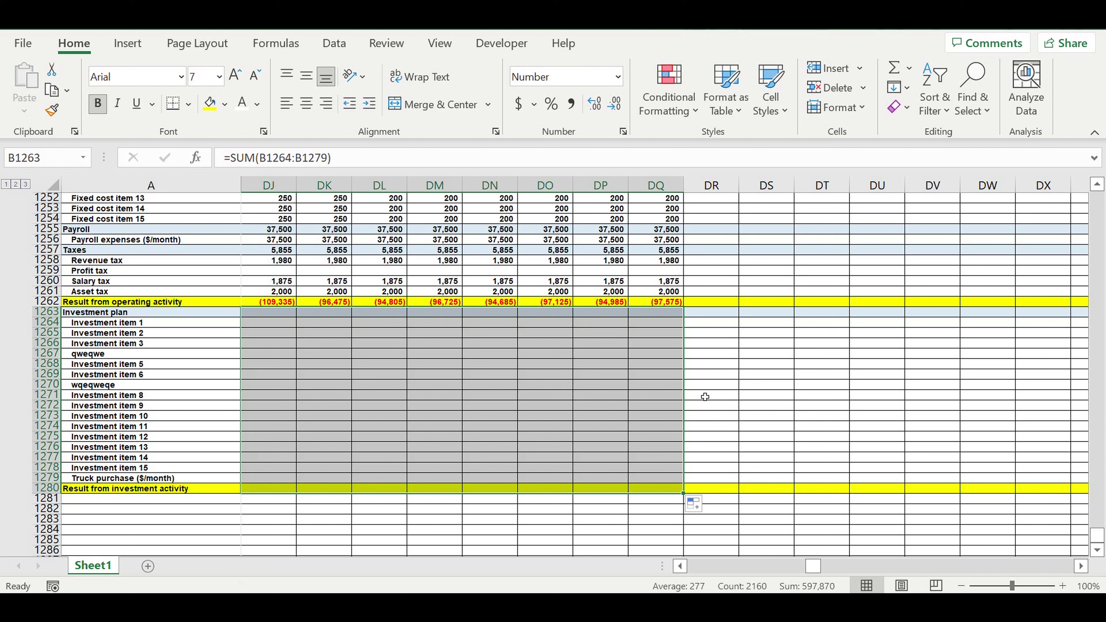
drag(812, 567, 696, 566)
click(491, 417)
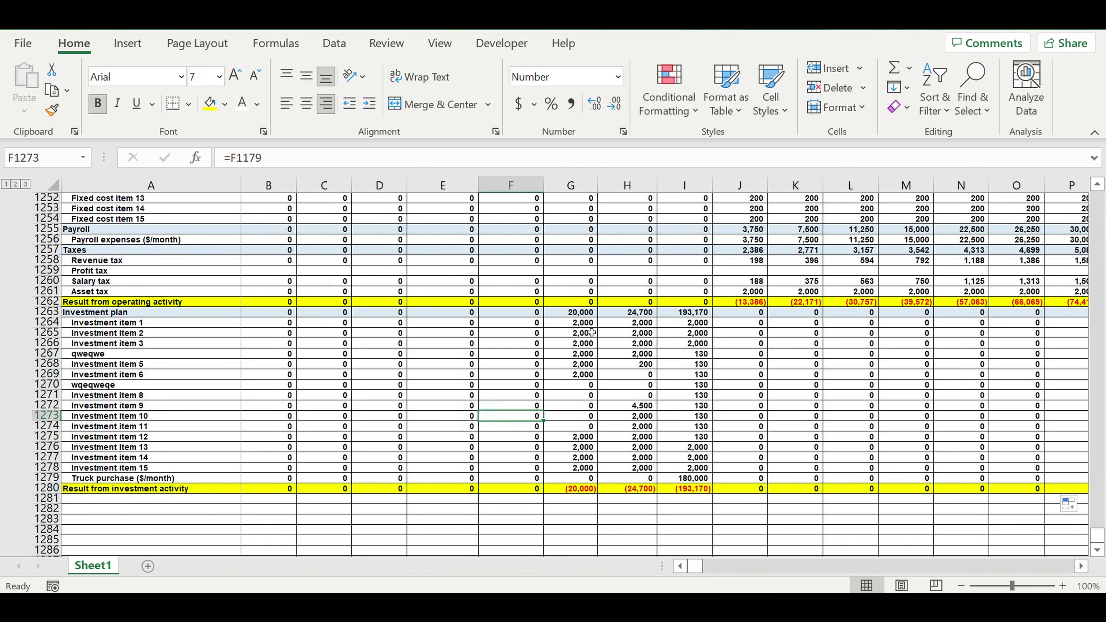
drag(571, 323, 686, 477)
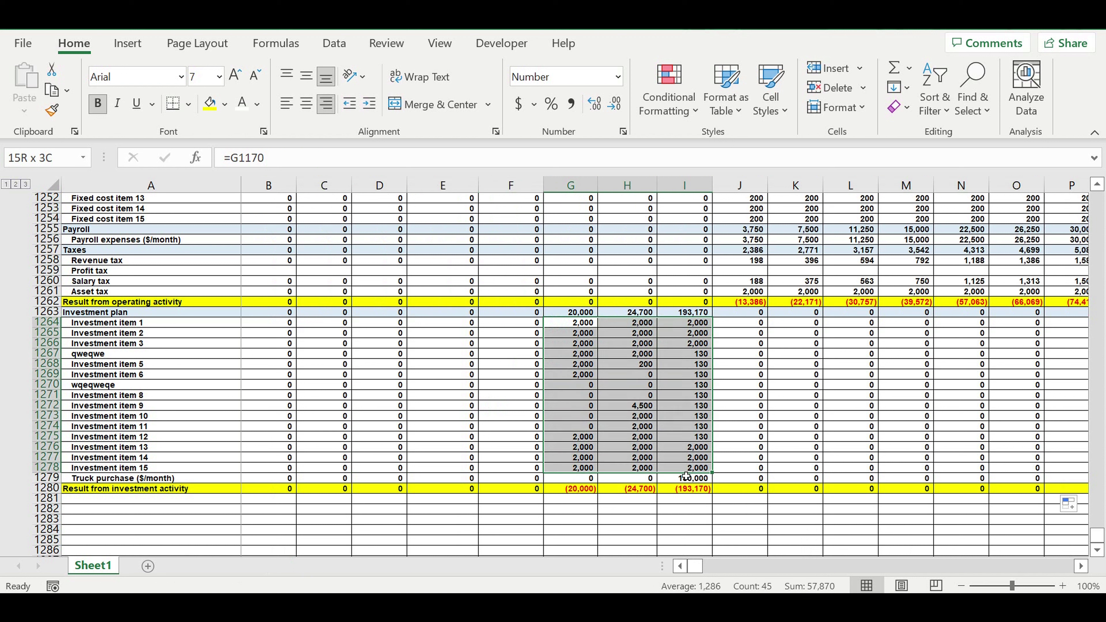
click(690, 478)
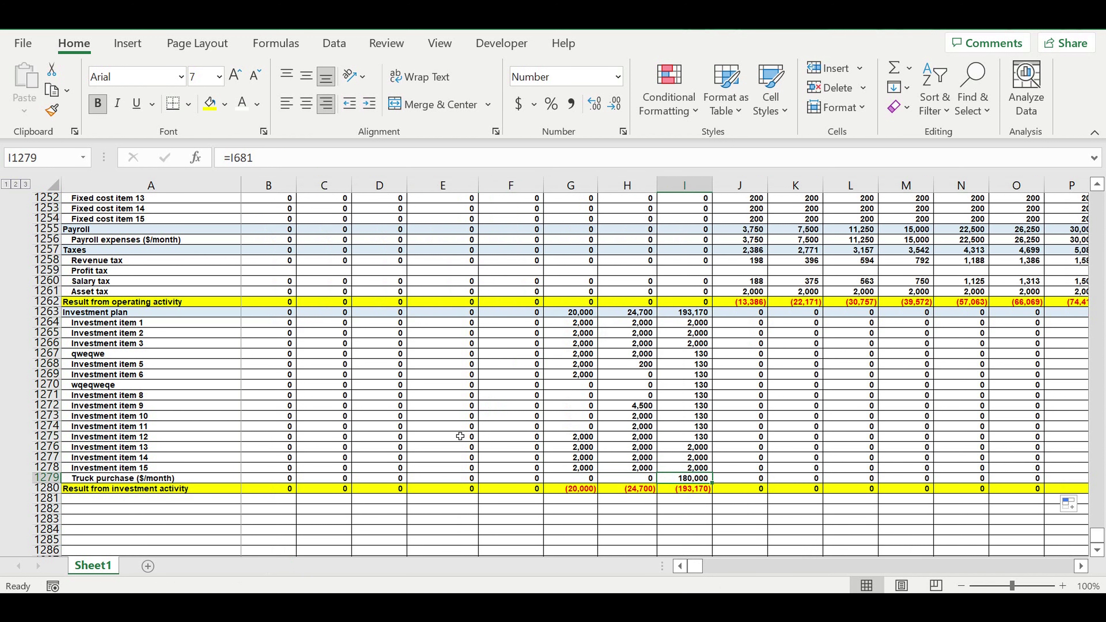
Add the label Equity in A1281 below the investment result
scroll(257, 432, down, 2)
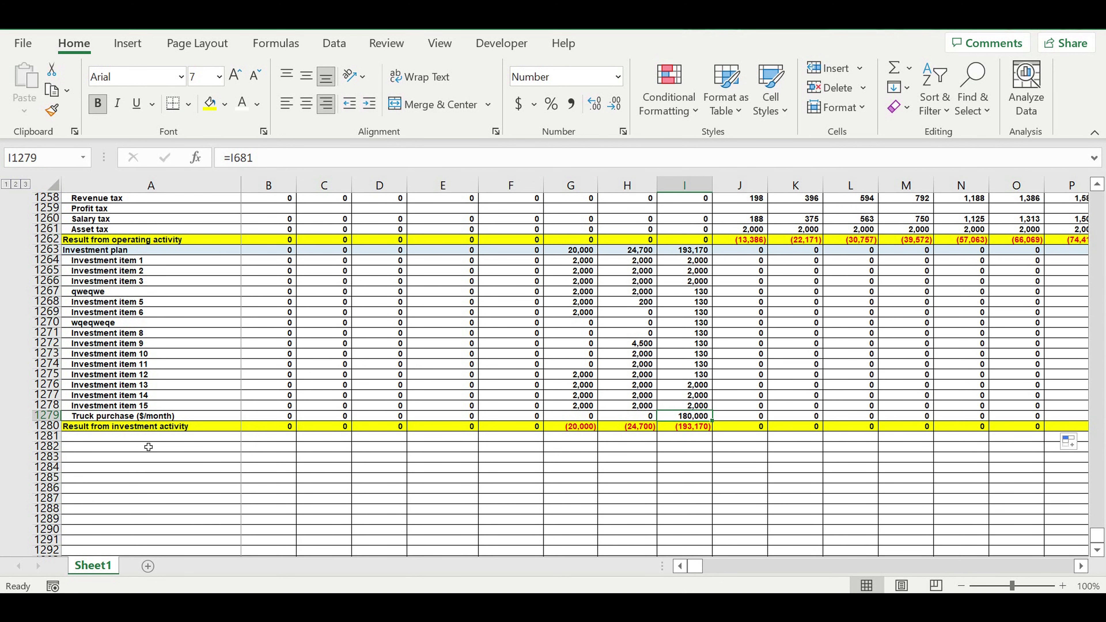
click(112, 437)
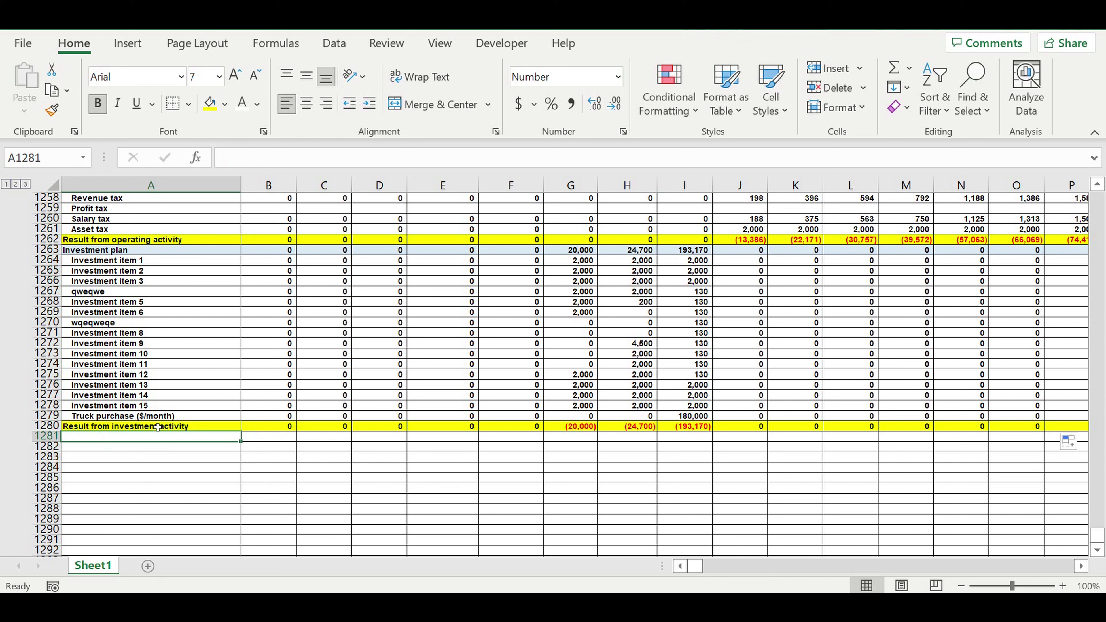
text(Equity)
key(Return)
Link A1282 to the Loan ($/month) label with =A1204 and A1283 to Principle payments ($/month) with =A1203
text(=)
scroll(204, 446, up, 3)
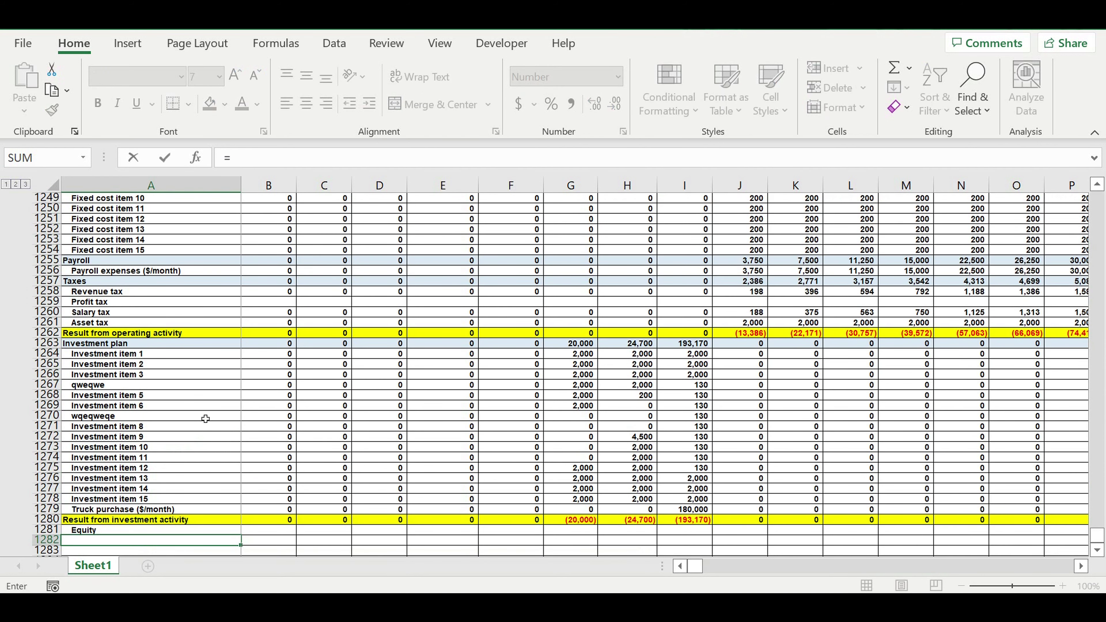
scroll(205, 418, up, 10)
scroll(205, 418, down, 10)
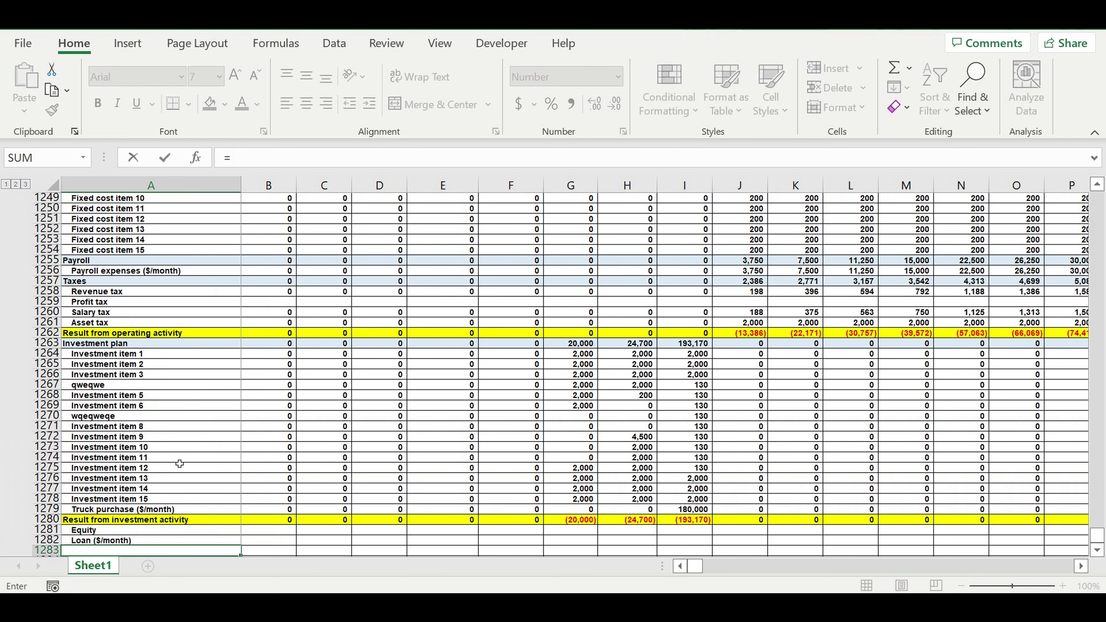
scroll(179, 461, up, 10)
scroll(179, 444, up, 13)
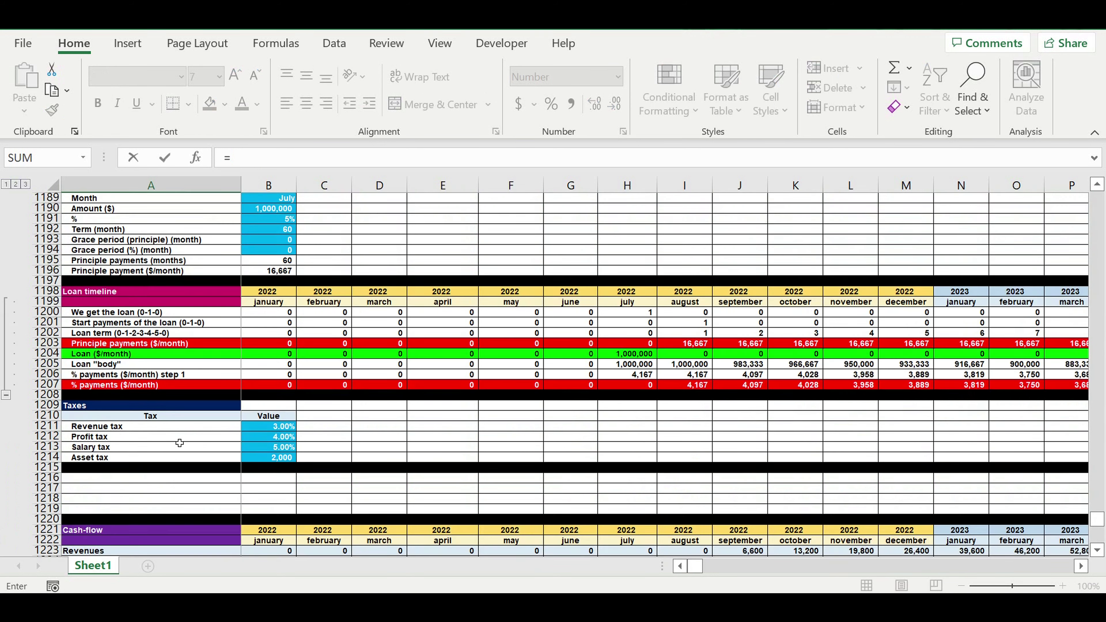
click(100, 438)
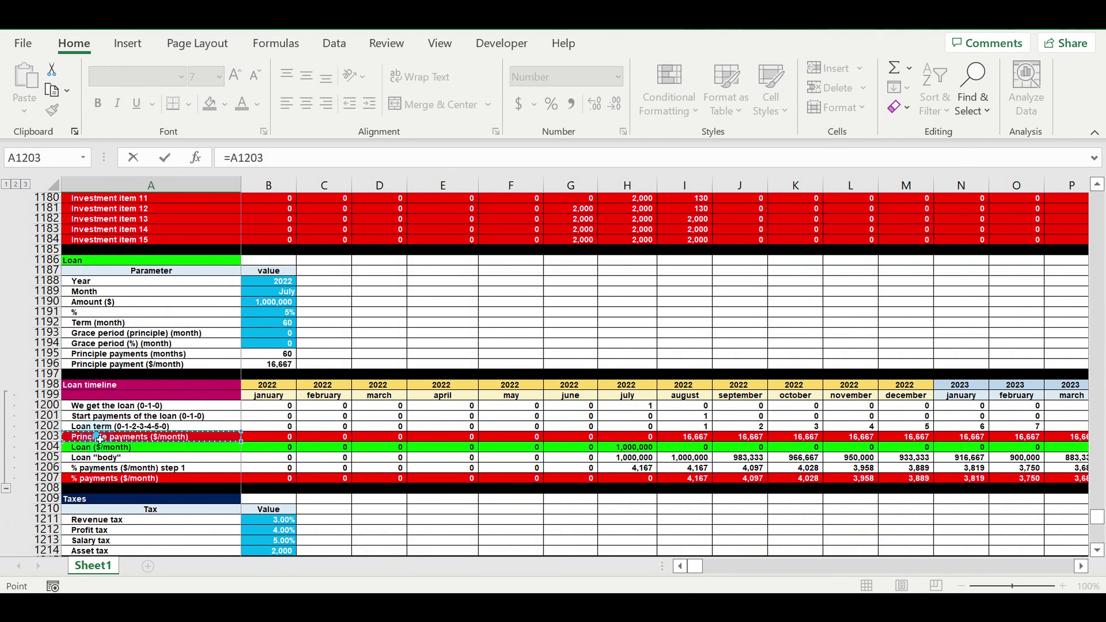
Link A1284 to the % payments ($/month) label in the loan timeline with =A1207 and indent it
scroll(112, 291, down, 6)
key(BackSpace)
key(BackSpace)
key(BackSpace)
key(BackSpace)
key(BackSpace)
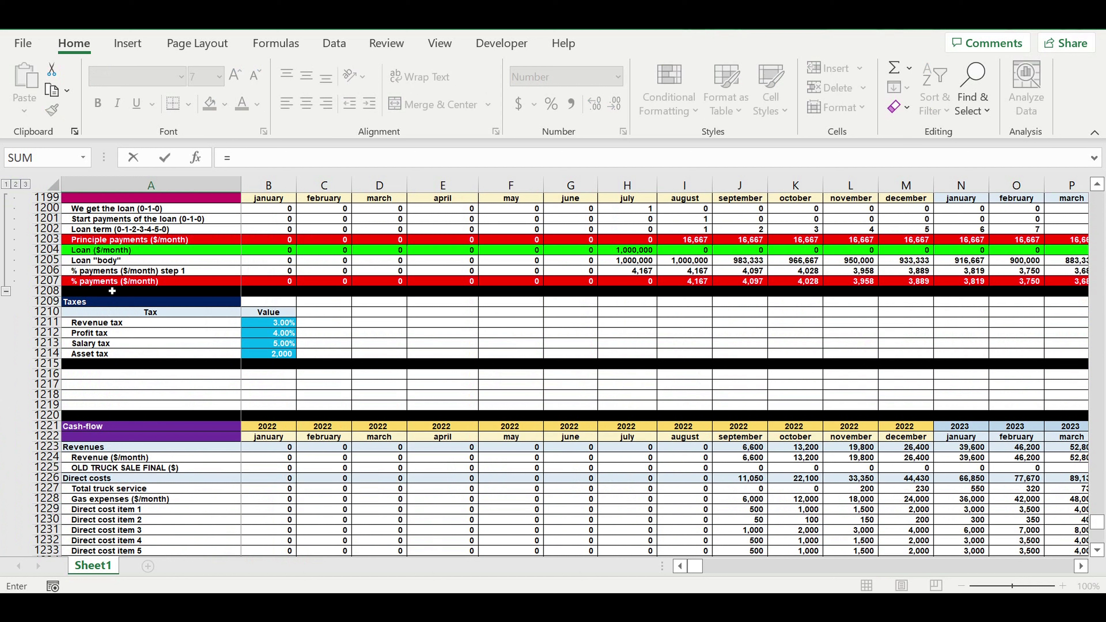
click(89, 286)
key(Return)
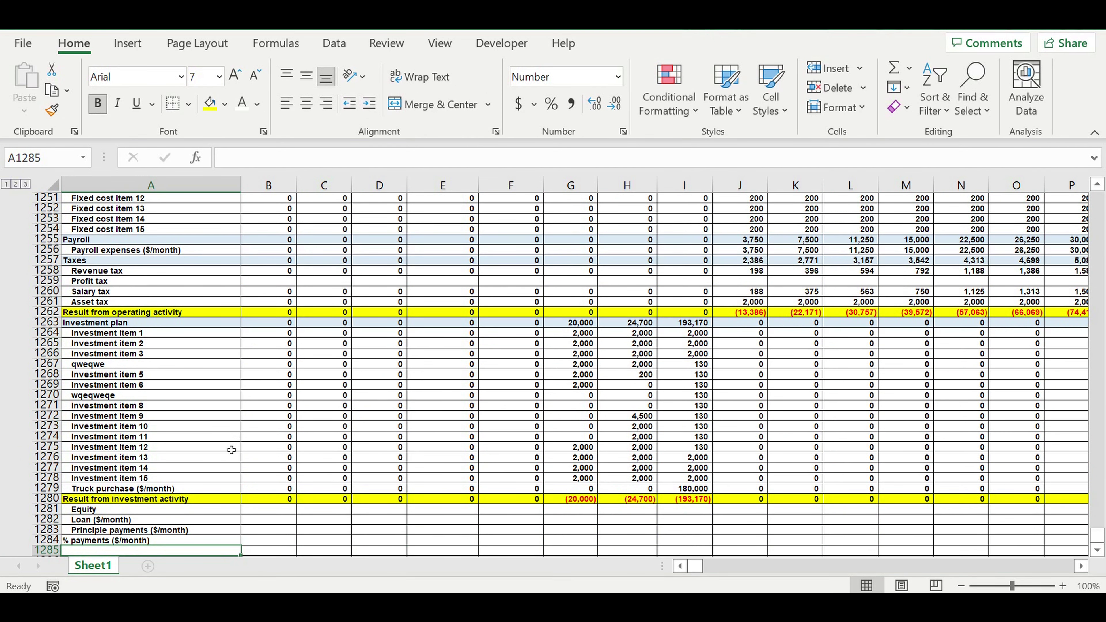
scroll(210, 486, down, 1)
click(100, 511)
click(370, 103)
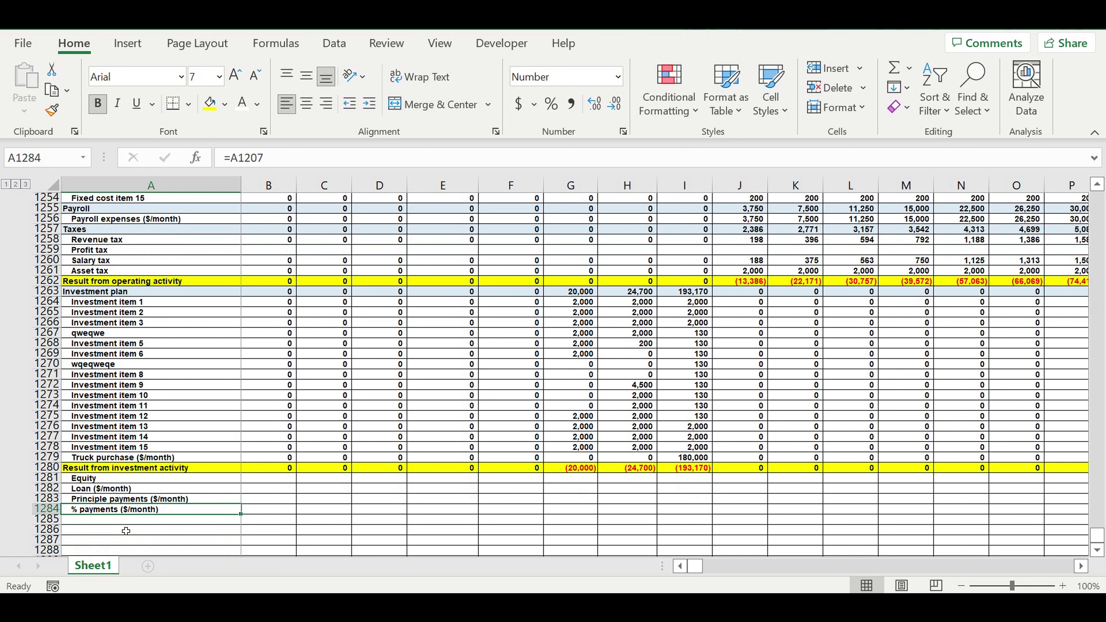
Link A1285 to the Leasing total label in the Lease / own funds block with =A682 and indent it
click(122, 518)
text(=)
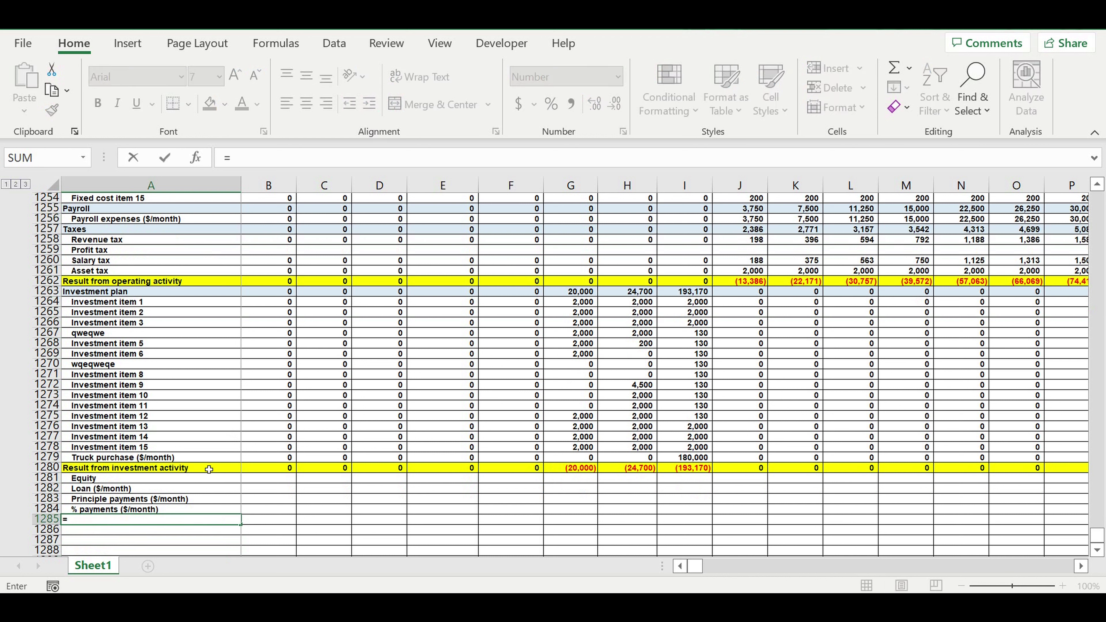
scroll(214, 418, up, 20)
scroll(216, 410, up, 3)
scroll(212, 405, up, 4)
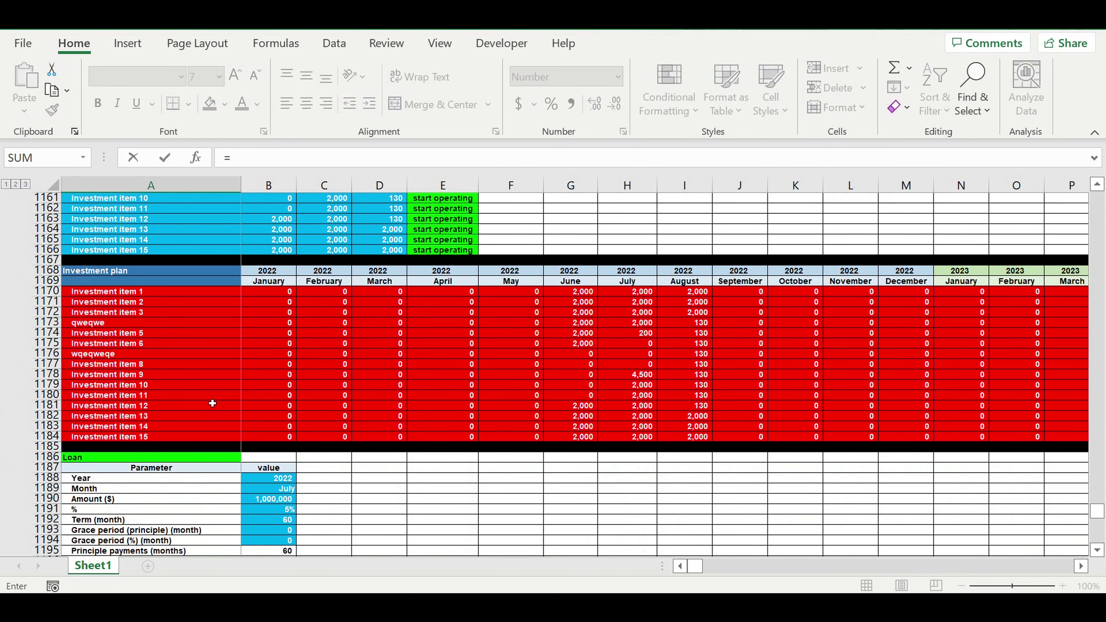
scroll(212, 404, up, 20)
scroll(212, 404, up, 12)
click(152, 291)
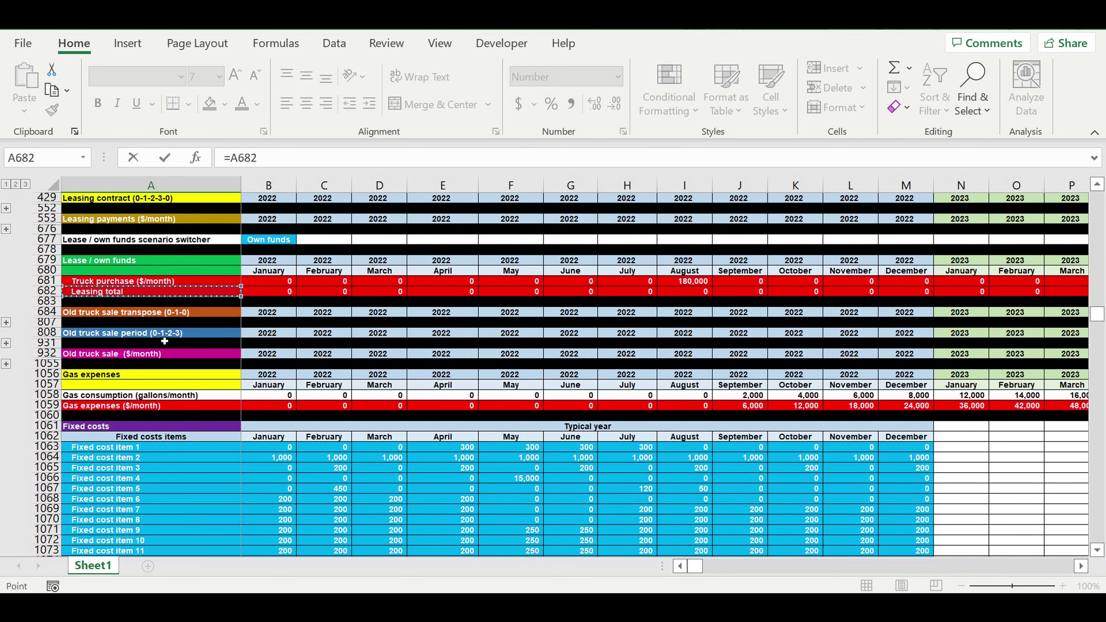
key(Return)
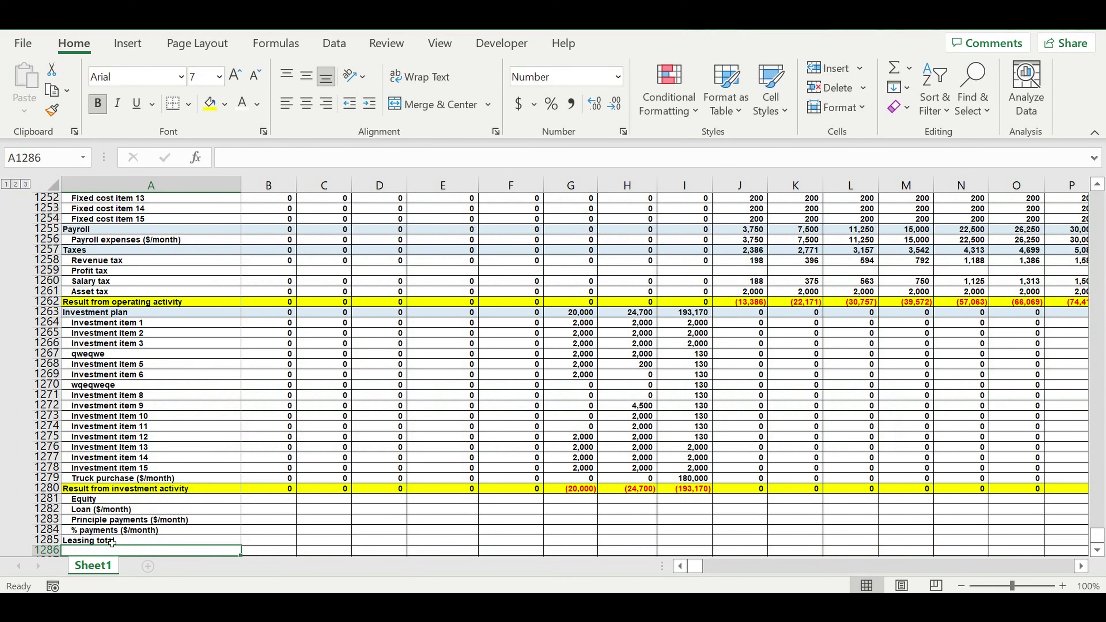
key(Up)
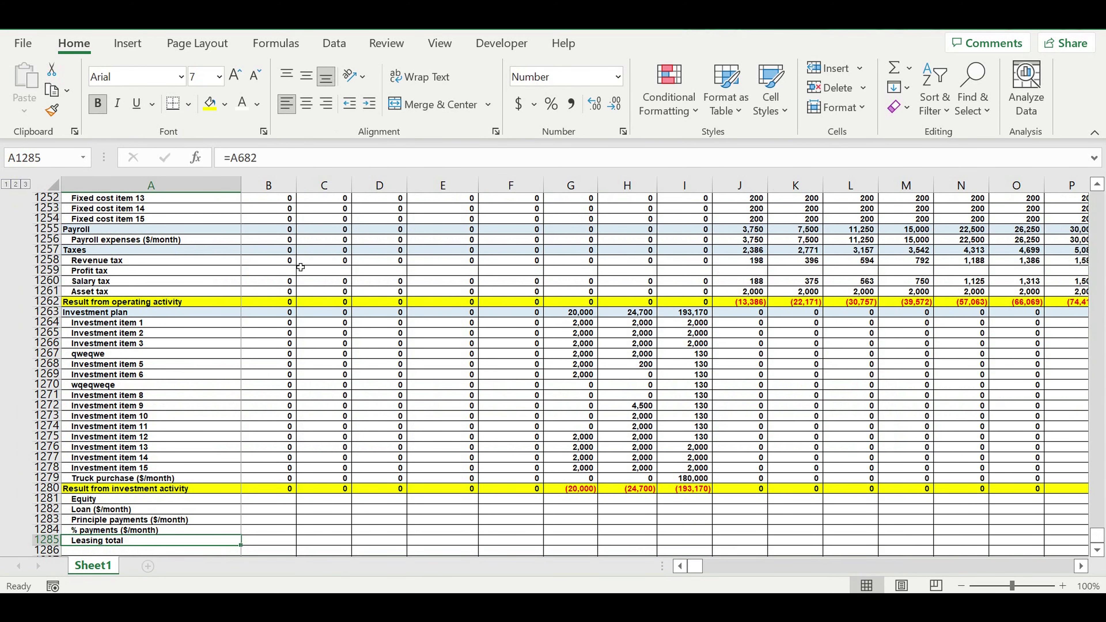
click(220, 418)
Fill the links from A1282:A1285 across into column B and right-align B1282:B1285 without an indent
drag(100, 509, 99, 543)
drag(240, 545, 275, 541)
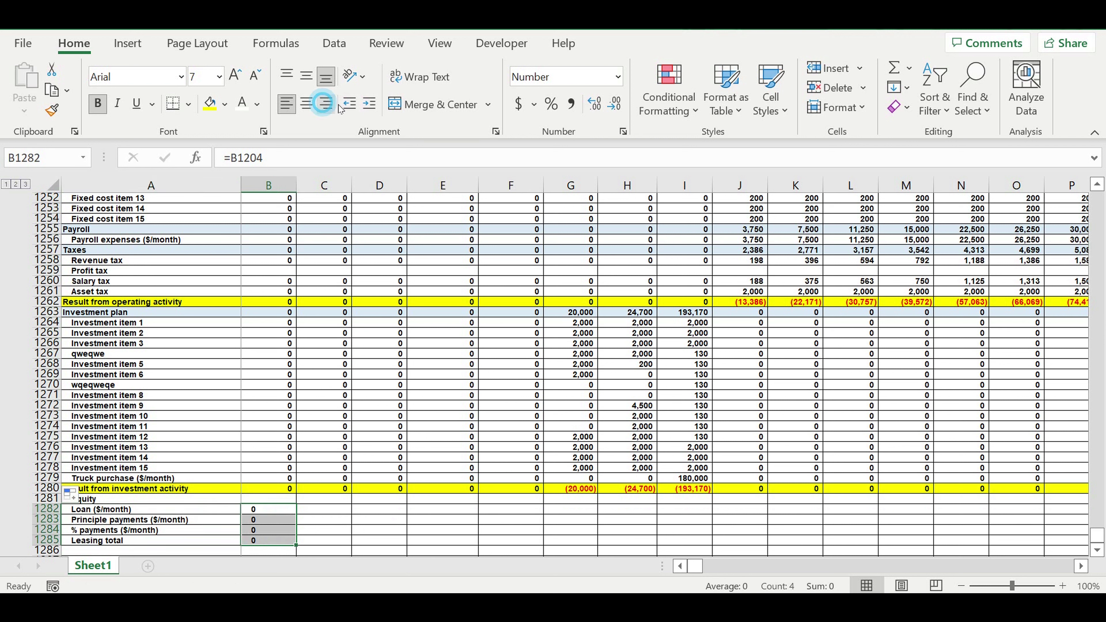
click(326, 104)
click(349, 103)
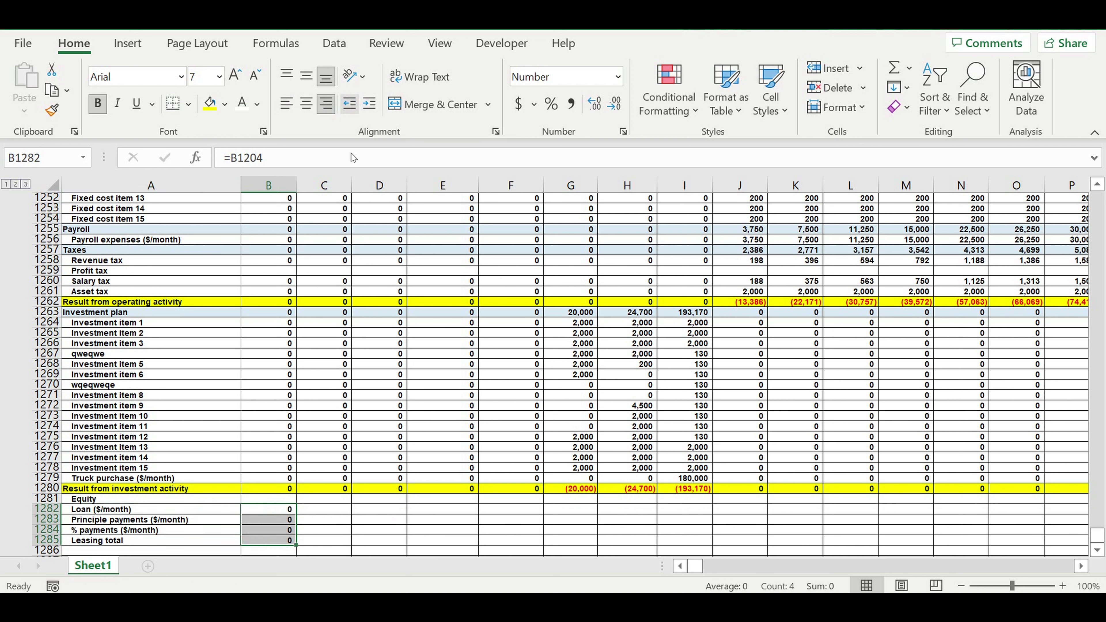
Review the model's blocks from the top of the sheet through leasing, costs, loan and taxes down to the financing rows
click(283, 500)
scroll(398, 410, down, 1)
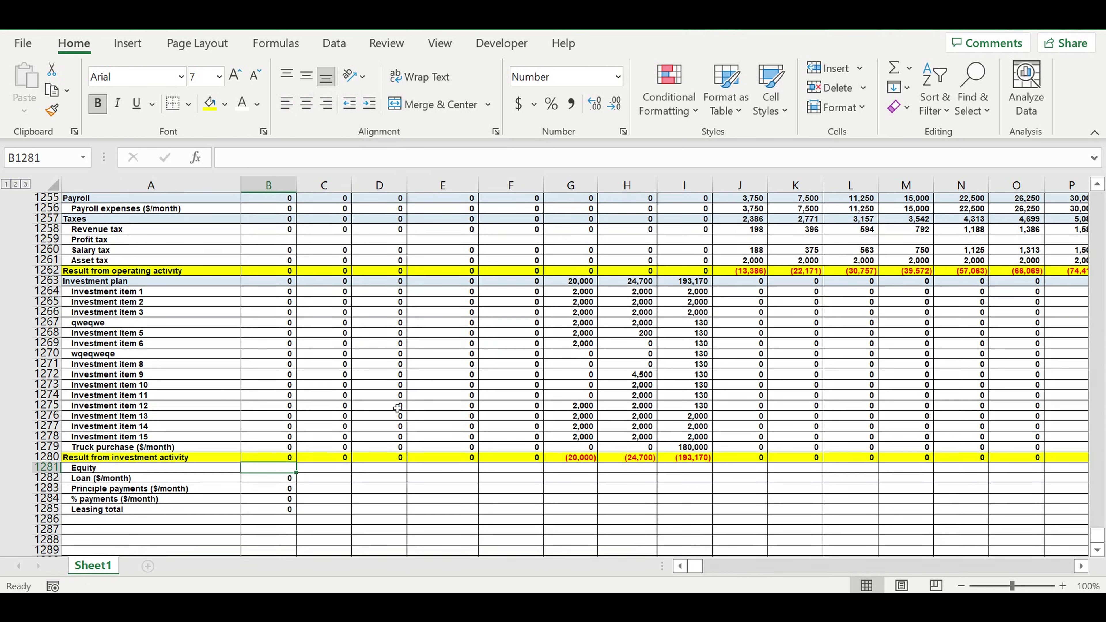
drag(1097, 537, 1077, 73)
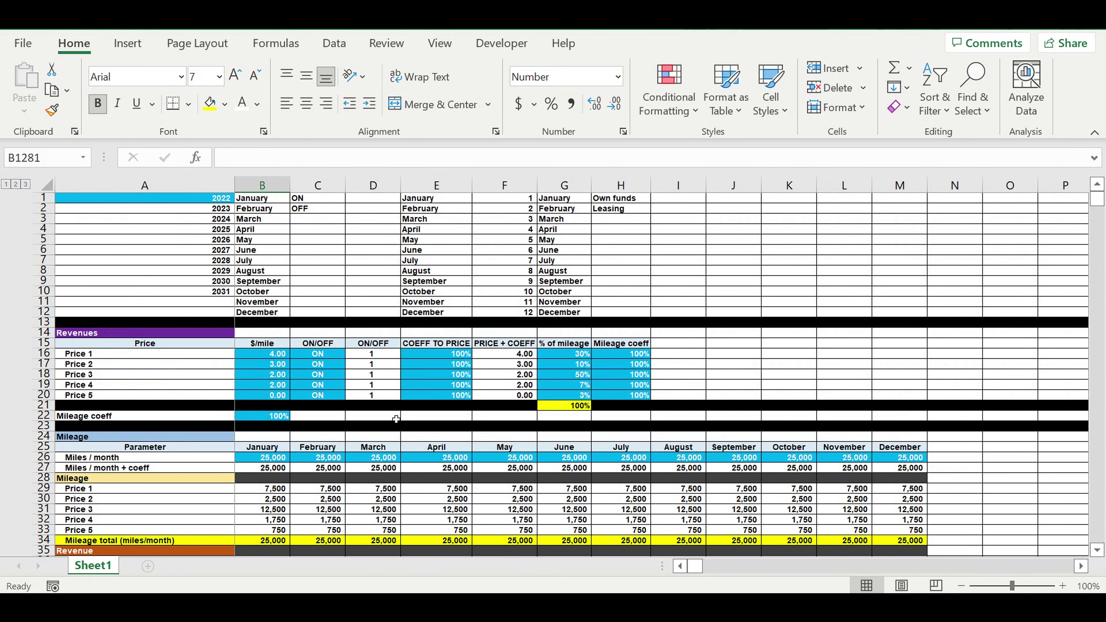
scroll(396, 419, down, 3)
scroll(396, 419, down, 1)
scroll(396, 418, down, 20)
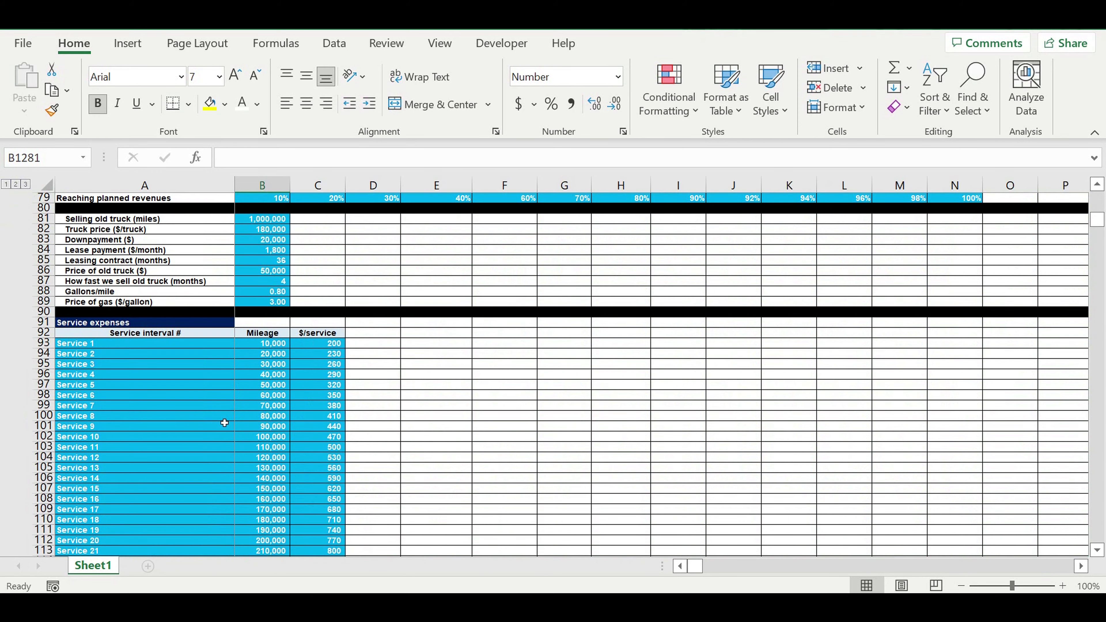
scroll(225, 421, down, 18)
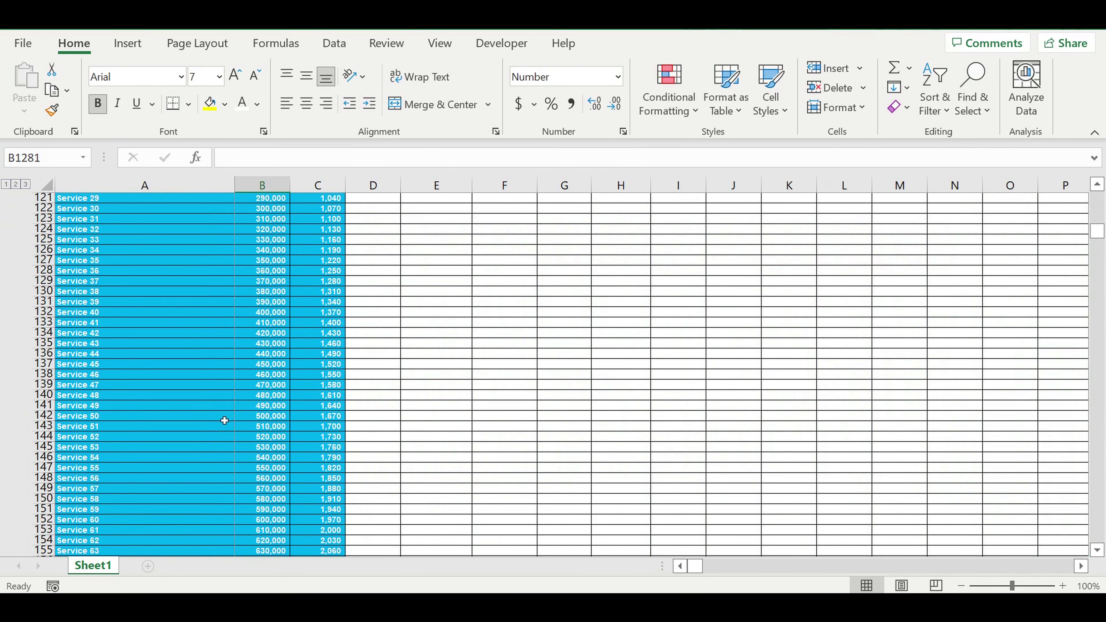
scroll(223, 417, down, 3)
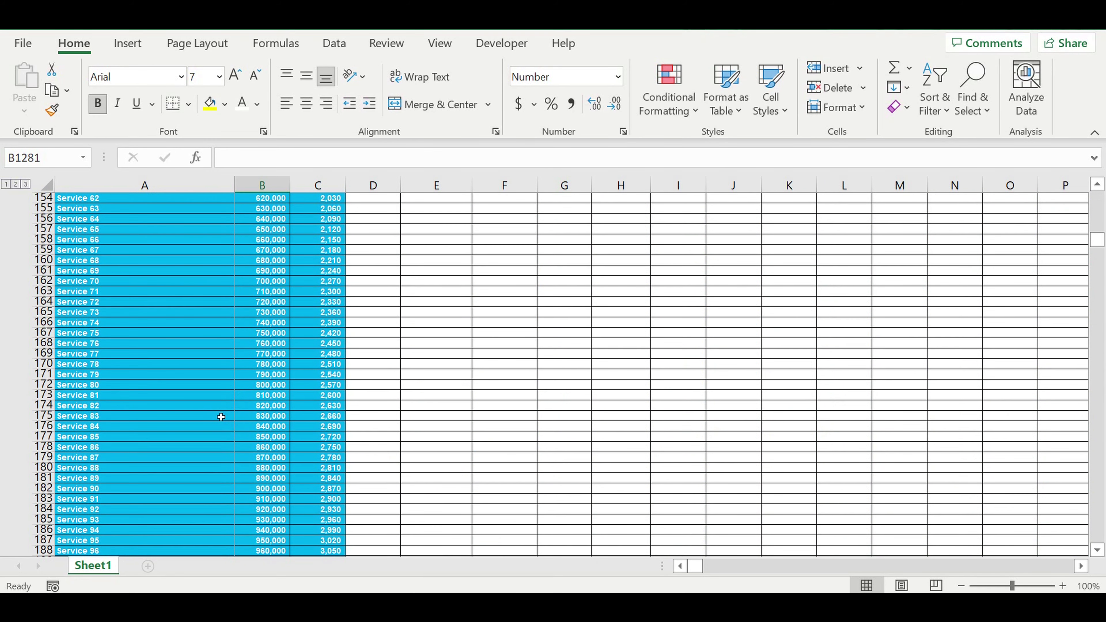
scroll(221, 417, down, 8)
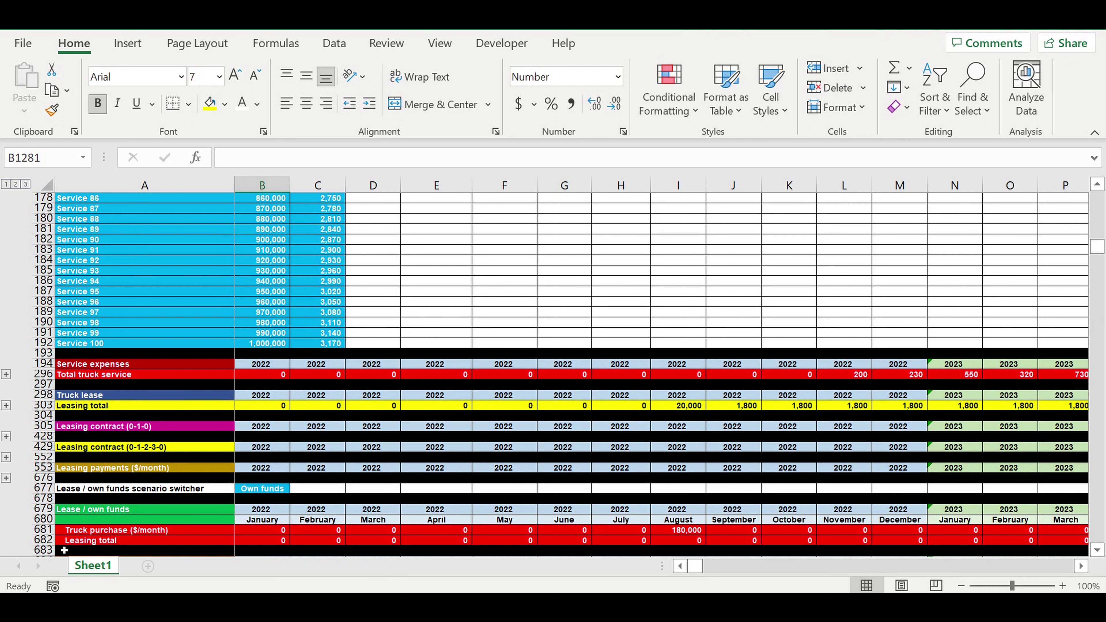
scroll(382, 508, down, 5)
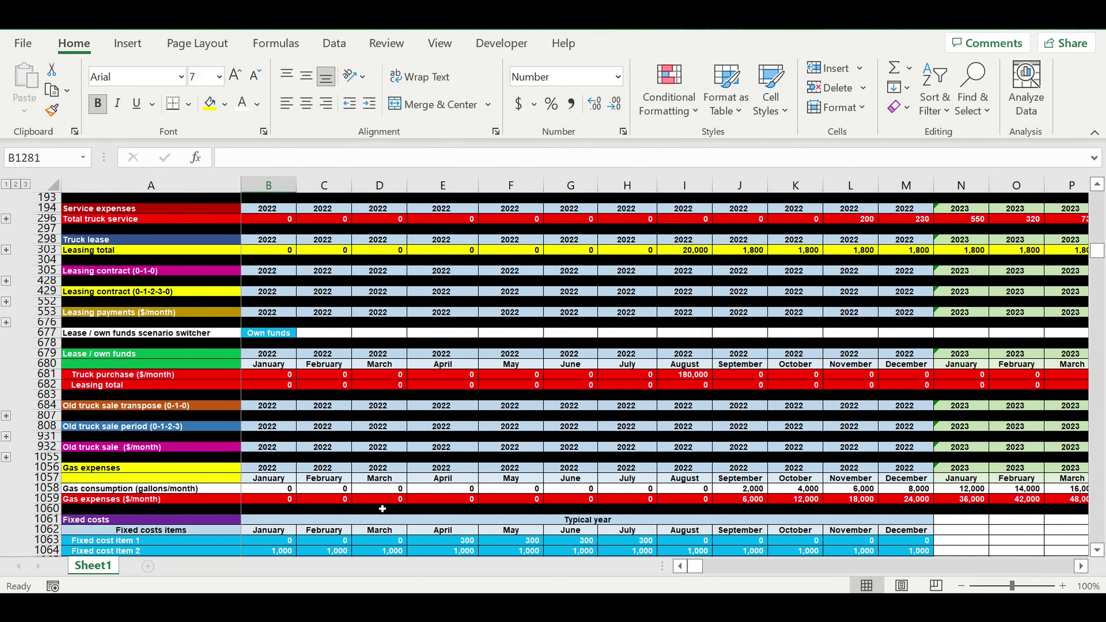
scroll(382, 509, down, 3)
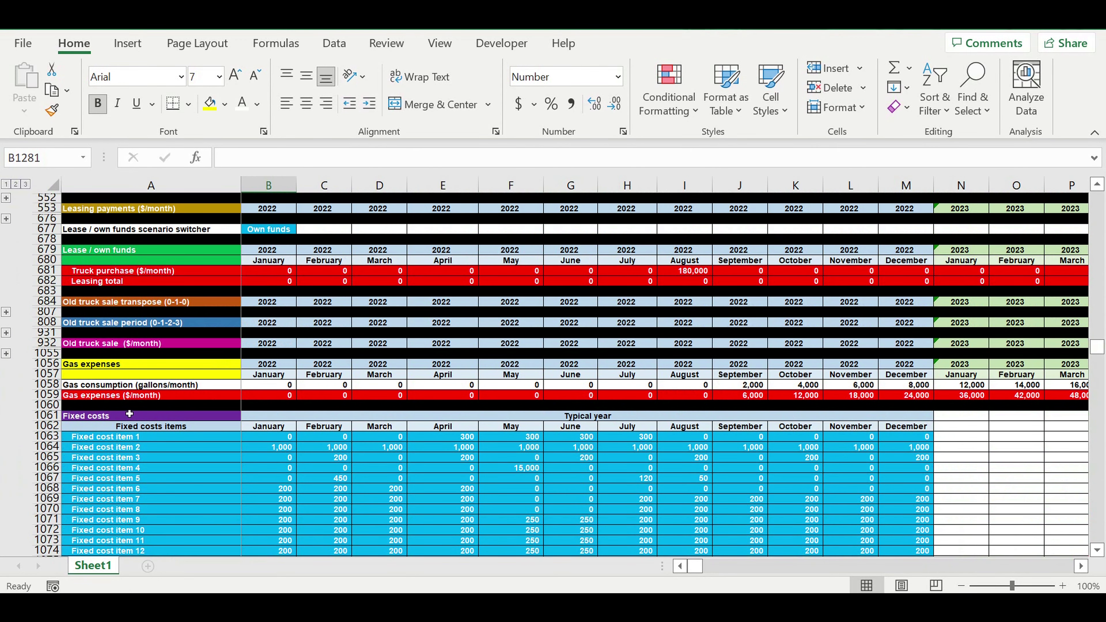
scroll(144, 433, down, 15)
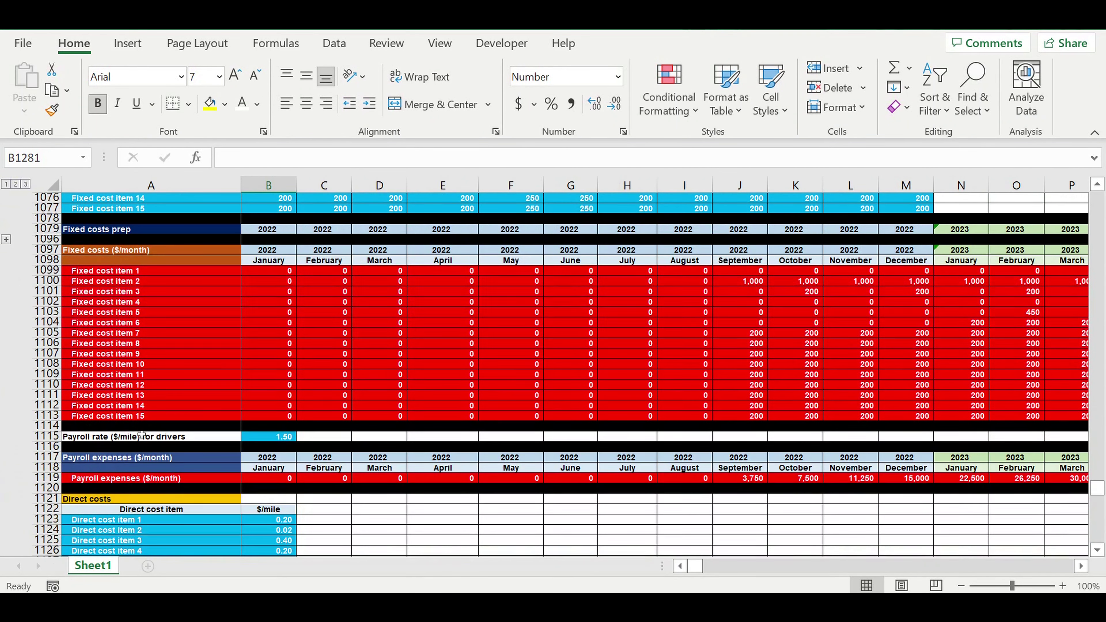
scroll(142, 432, down, 15)
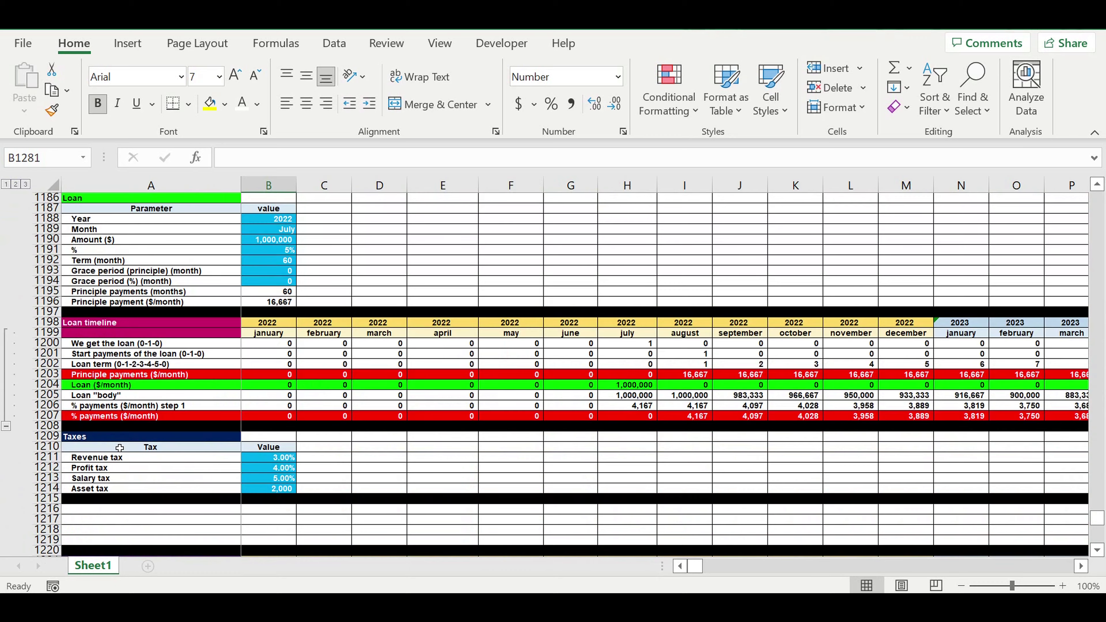
scroll(116, 441, down, 14)
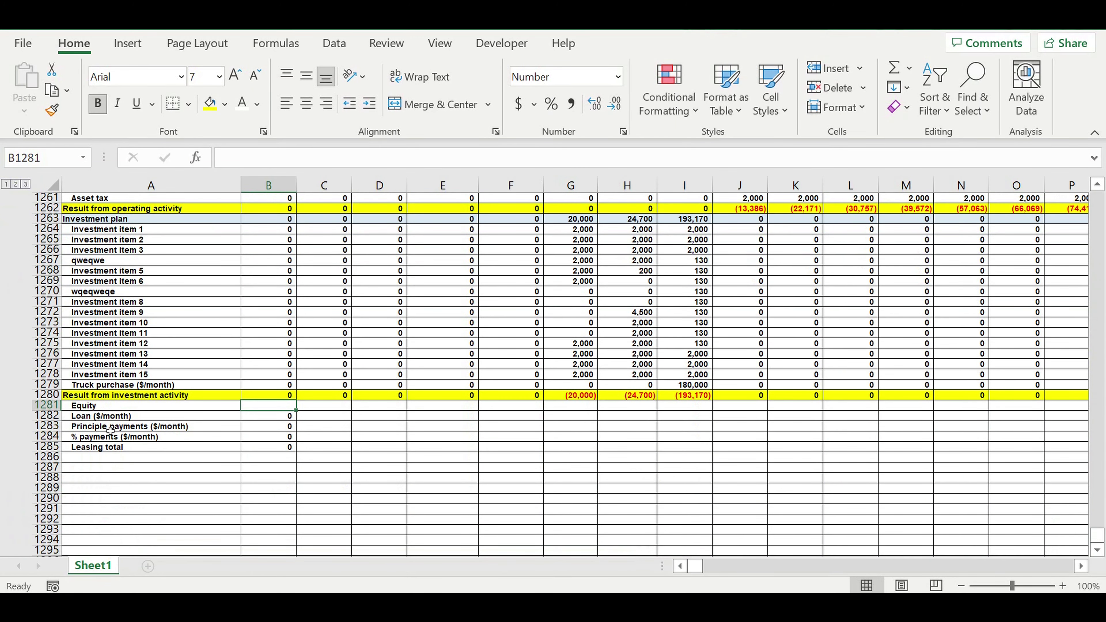
Enter the label "Result from financing activity" in A1286 and fill row 1286 yellow
click(111, 458)
text(Result from financin g)
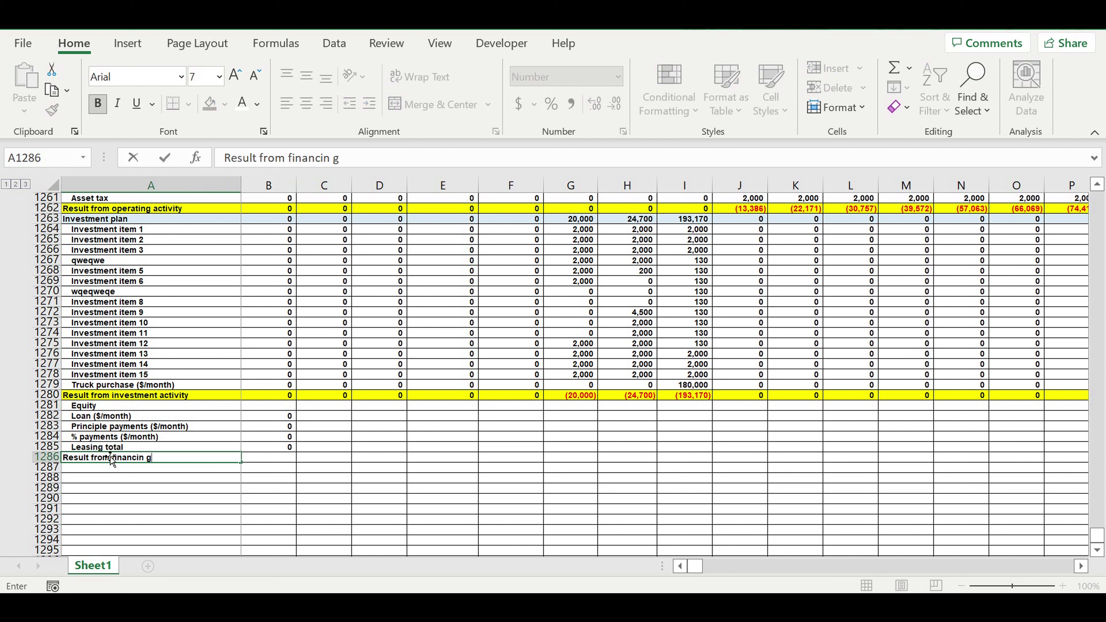
key(BackSpace)
key(BackSpace)
text(g activity)
click(46, 457)
click(210, 104)
Format the Equity row 1281 with a light blue fill and white font, with 0 entered in B1281
click(46, 406)
click(243, 104)
click(225, 105)
click(299, 268)
click(329, 296)
Start the financing result formula in B1286 with a reference to the January equity cell, =B1281
click(273, 462)
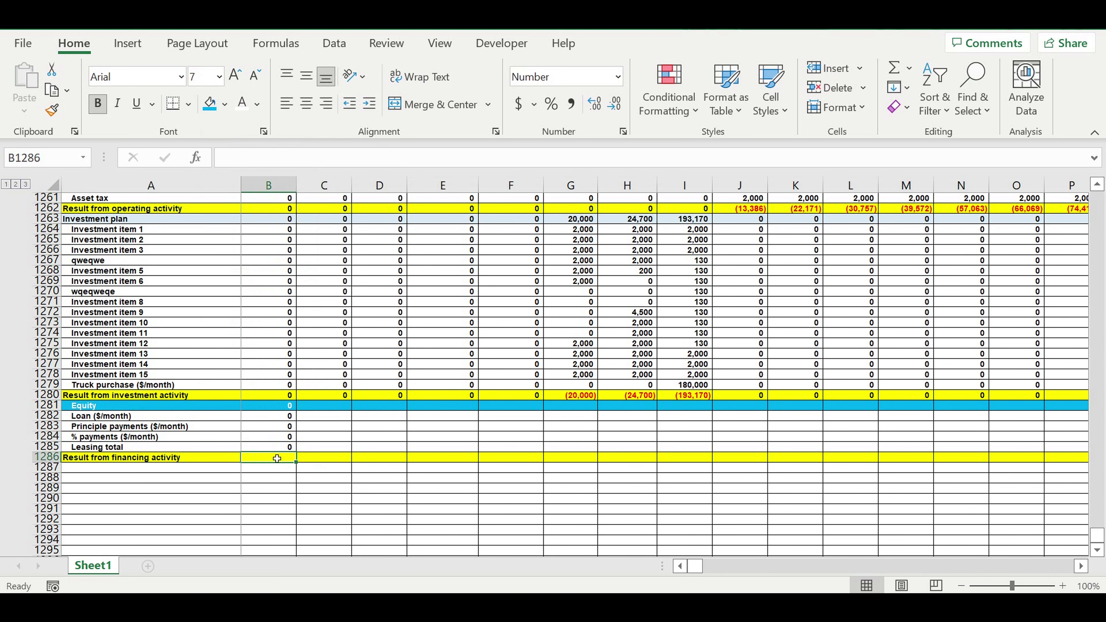
text(=)
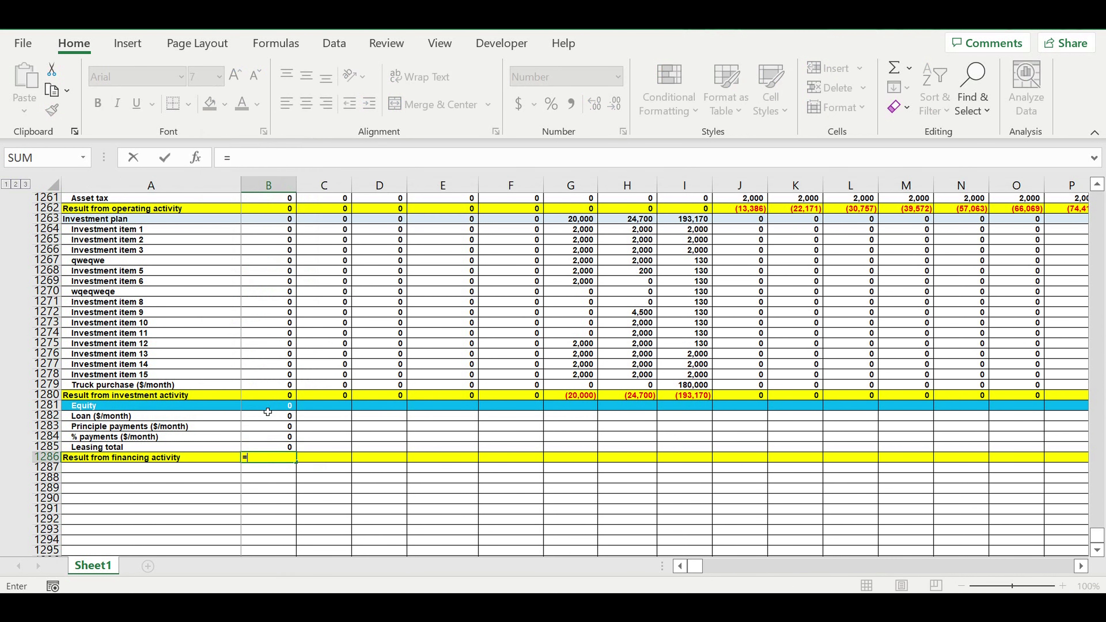
click(267, 410)
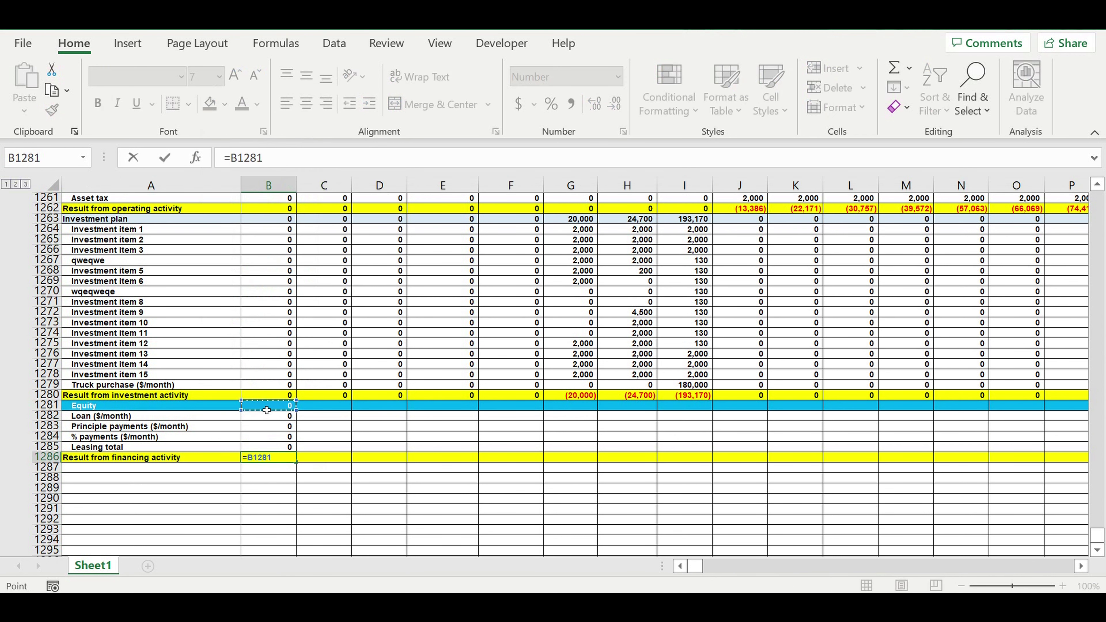